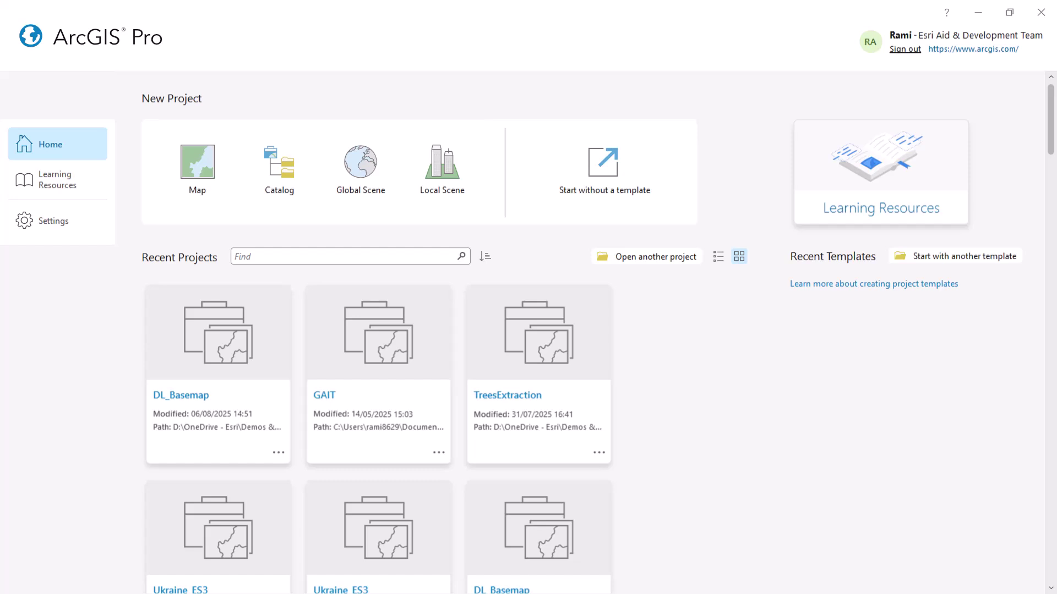
Start a blank project, add a new map and rename it 'Buildings QAQC'.
{"action": "left_click", "coordinate": [589, 169]}
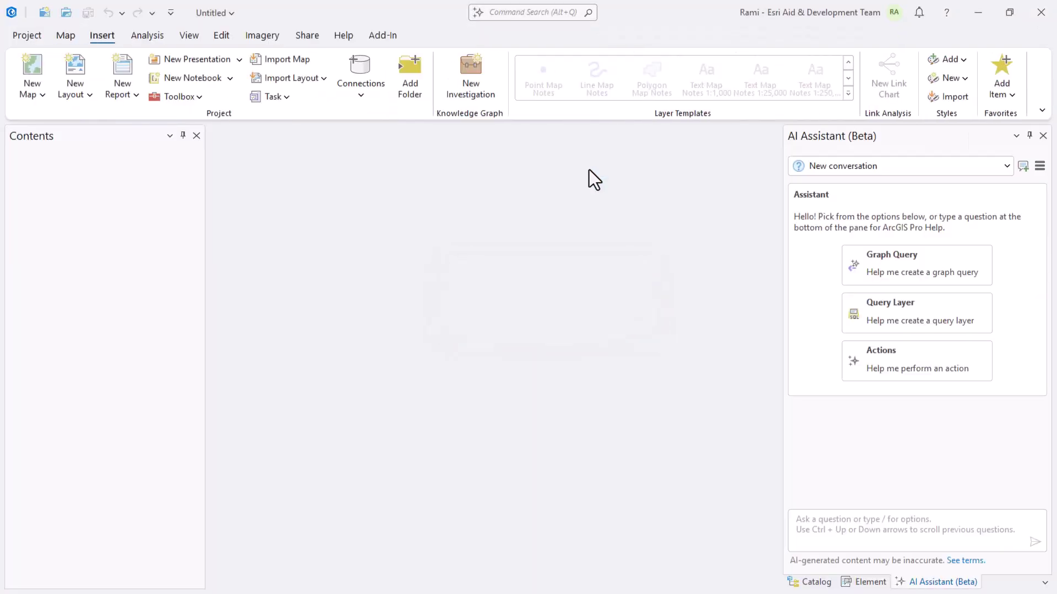
{"action": "left_click", "coordinate": [25, 63]}
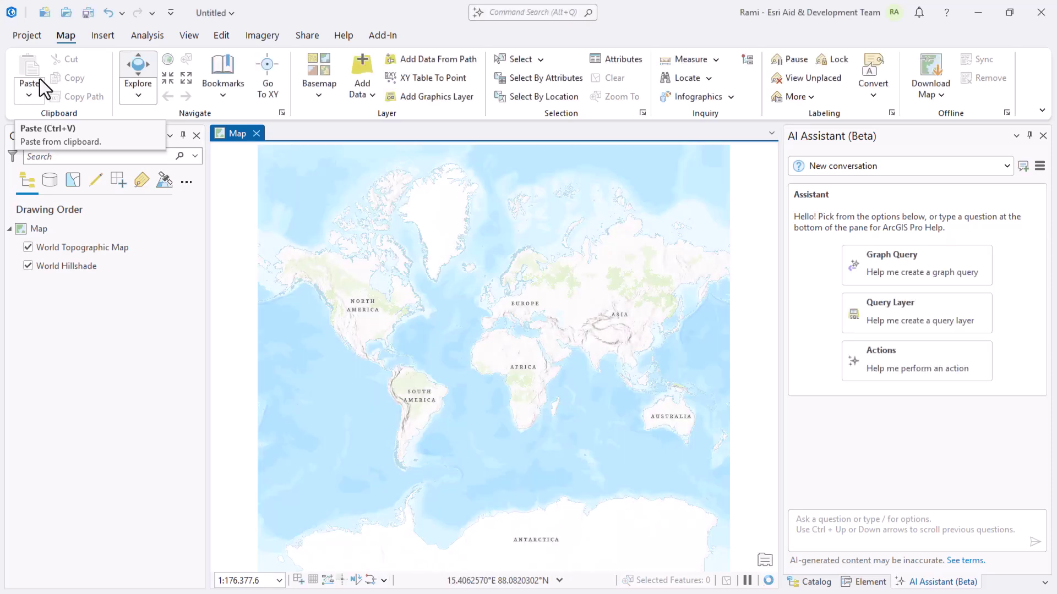
{"action": "left_click", "coordinate": [43, 229]}
{"action": "left_click", "coordinate": [42, 231]}
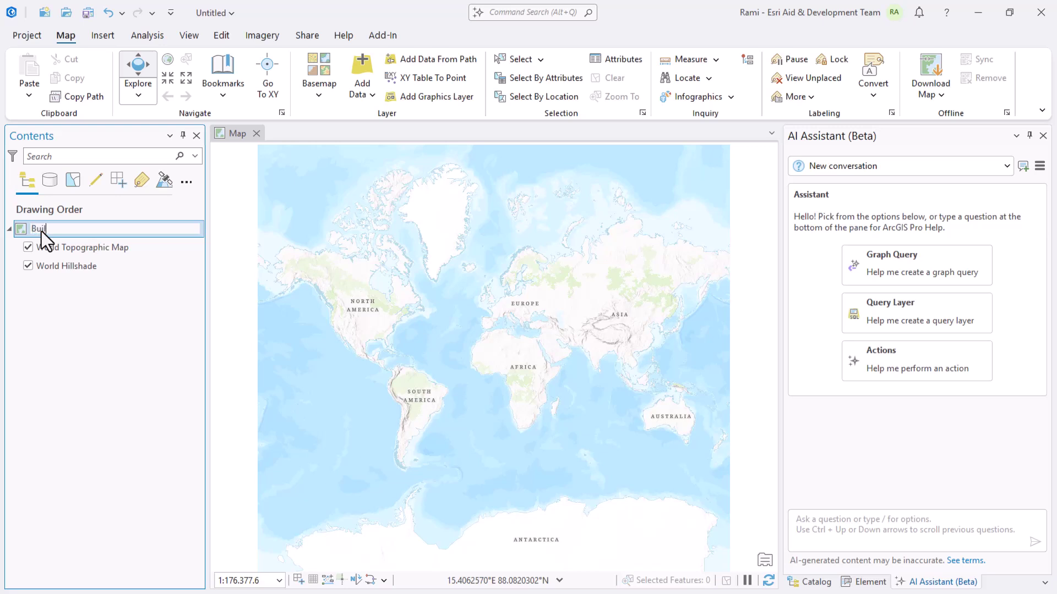
{"action": "type", "text": "Buildings QAQC"}
{"action": "key", "text": "Return"}
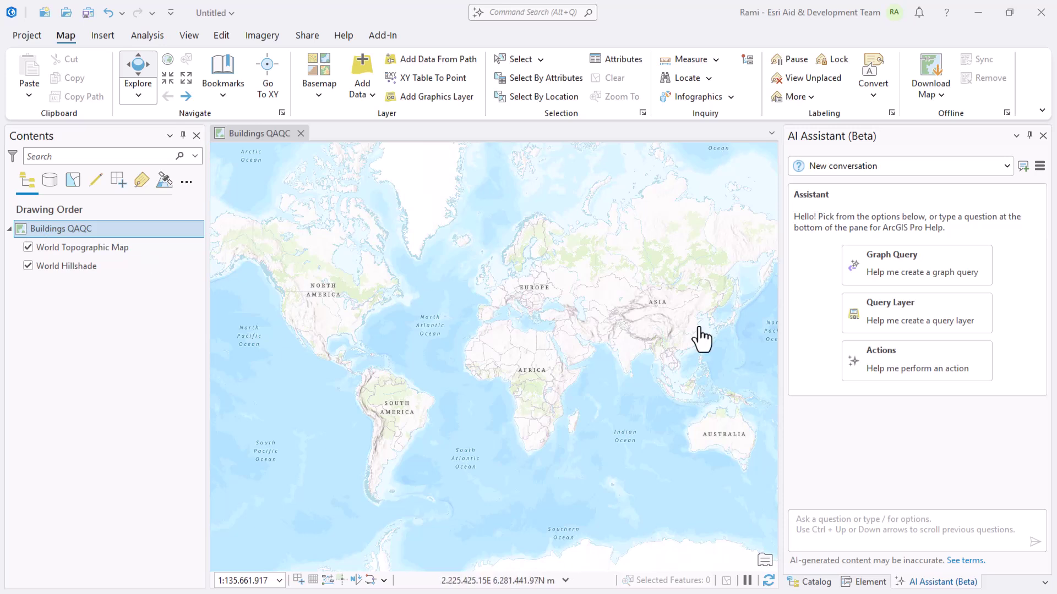
Add the DL_Basemap.gdb geodatabase to the project's Databases in Catalog.
{"action": "left_click", "coordinate": [797, 582]}
{"action": "right_click", "coordinate": [835, 230]}
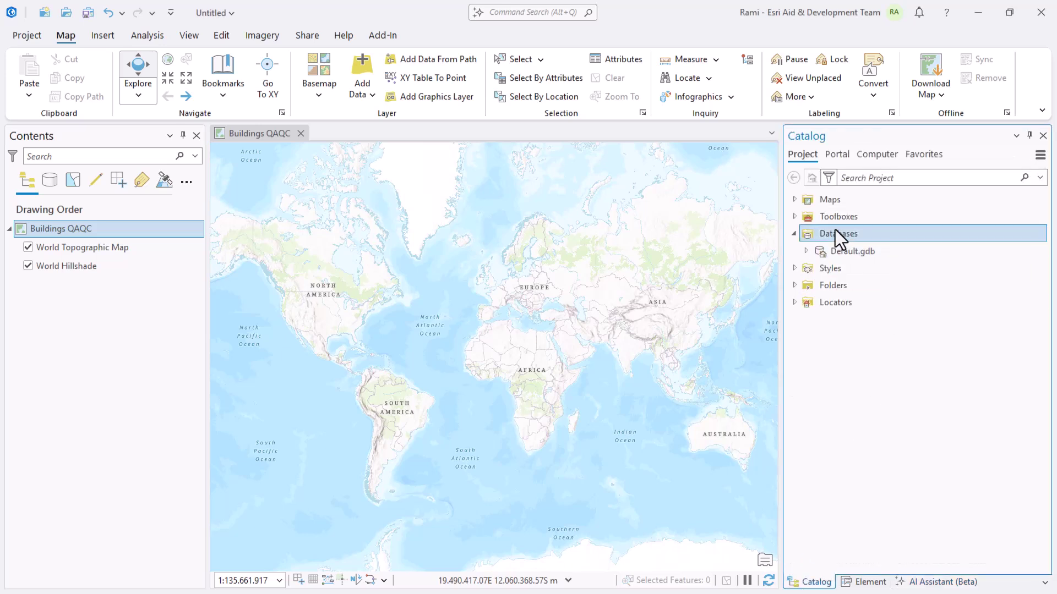
{"action": "left_click", "coordinate": [876, 226]}
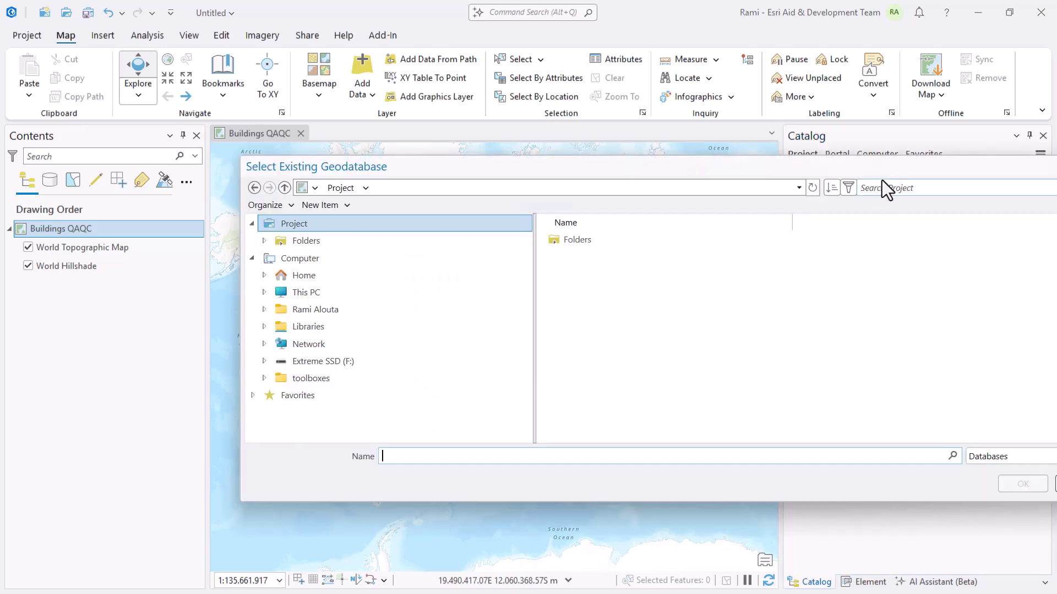
{"action": "left_click_drag", "start_coordinate": [882, 172], "coordinate": [710, 162]}
{"action": "left_click", "coordinate": [530, 449]}
{"action": "type", "text": "D:\\OneDrive - Esri\\Demos & Blogs\\ArcGIS Resources\\ArcGIS as Geospatial AI Platofrm\\Demos\\DL_Basemap\\DL_Basemap.gdb"}
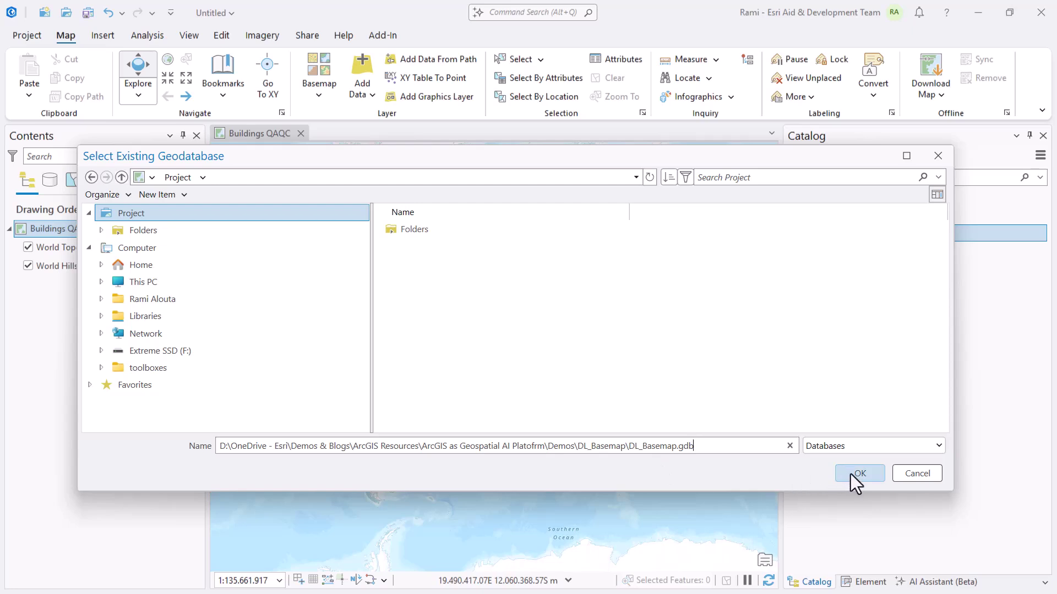
{"action": "left_click", "coordinate": [850, 474]}
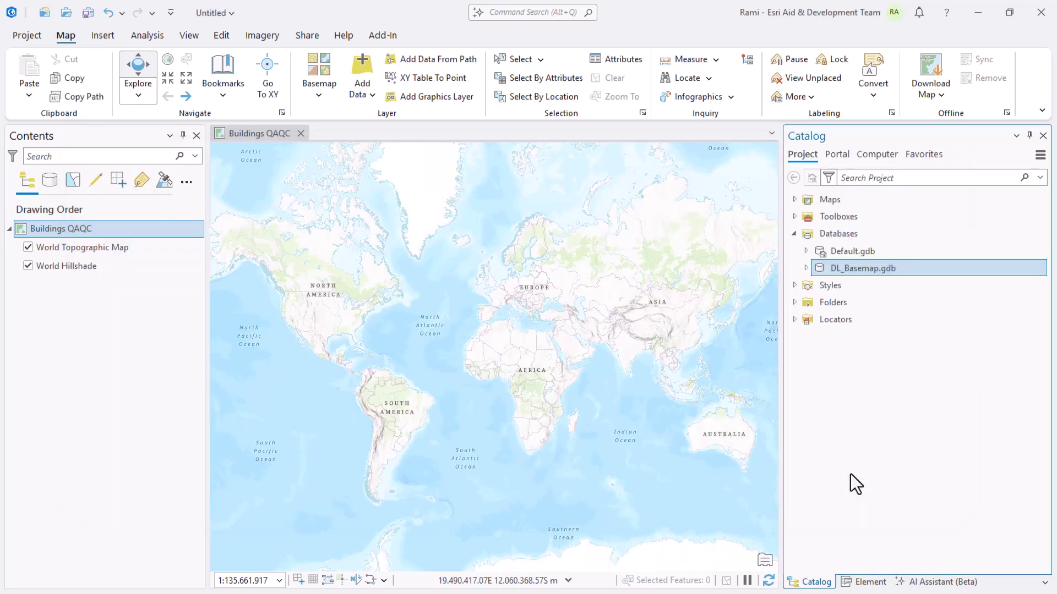
Add the buildings feature class from DL_Basemap.gdb to the current map.
{"action": "left_click", "coordinate": [806, 268]}
{"action": "right_click", "coordinate": [858, 285]}
{"action": "left_click", "coordinate": [874, 276]}
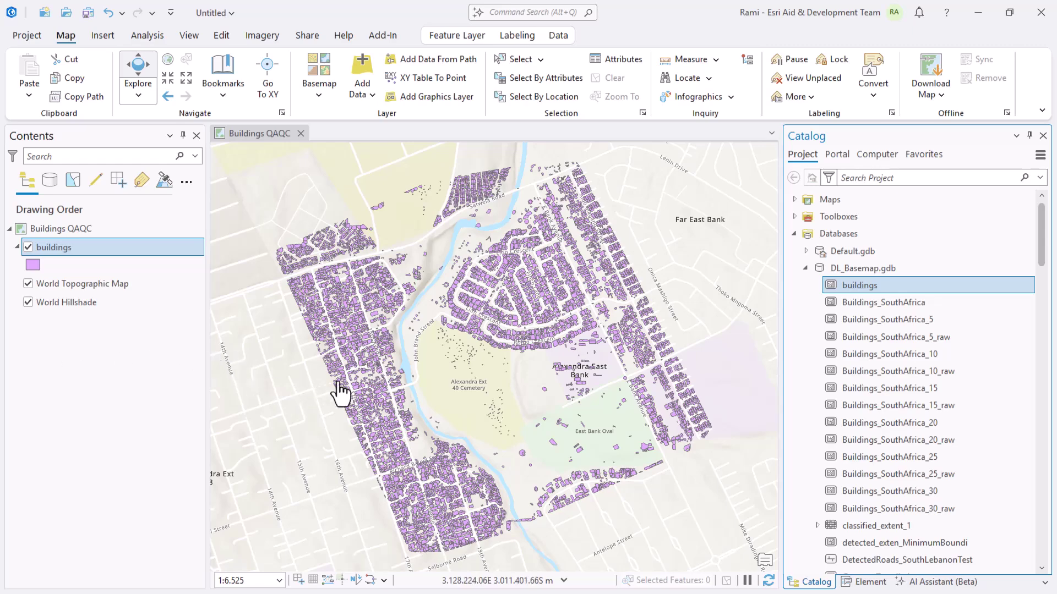
{"action": "scroll", "coordinate": [388, 401], "scroll_direction": "up", "scroll_amount": 3}
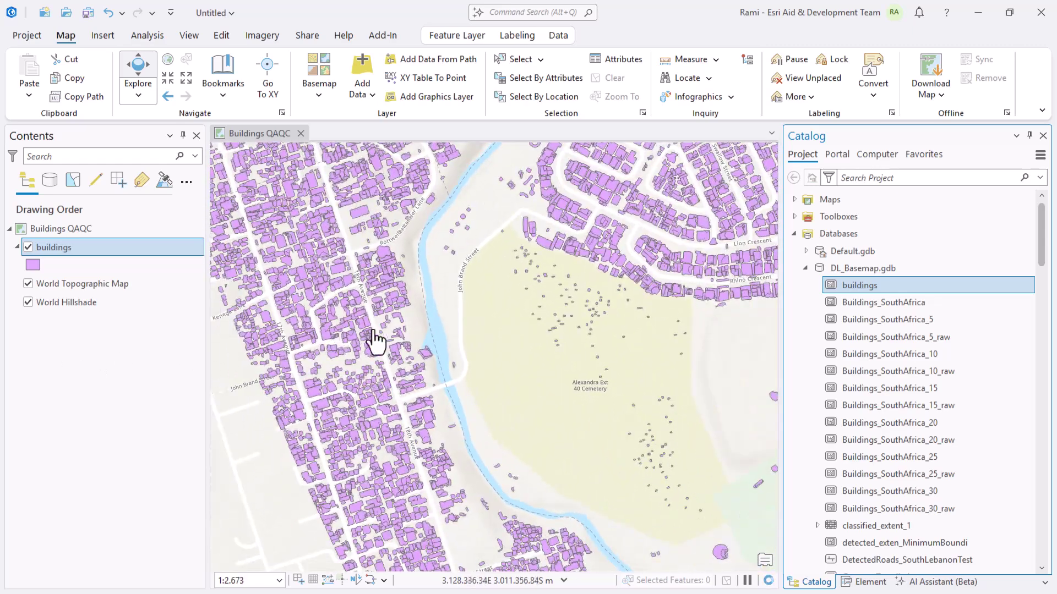
Switch to the Imagery basemap, zoom to the buildings at the river bend, and collapse Databases.
{"action": "left_click", "coordinate": [324, 98]}
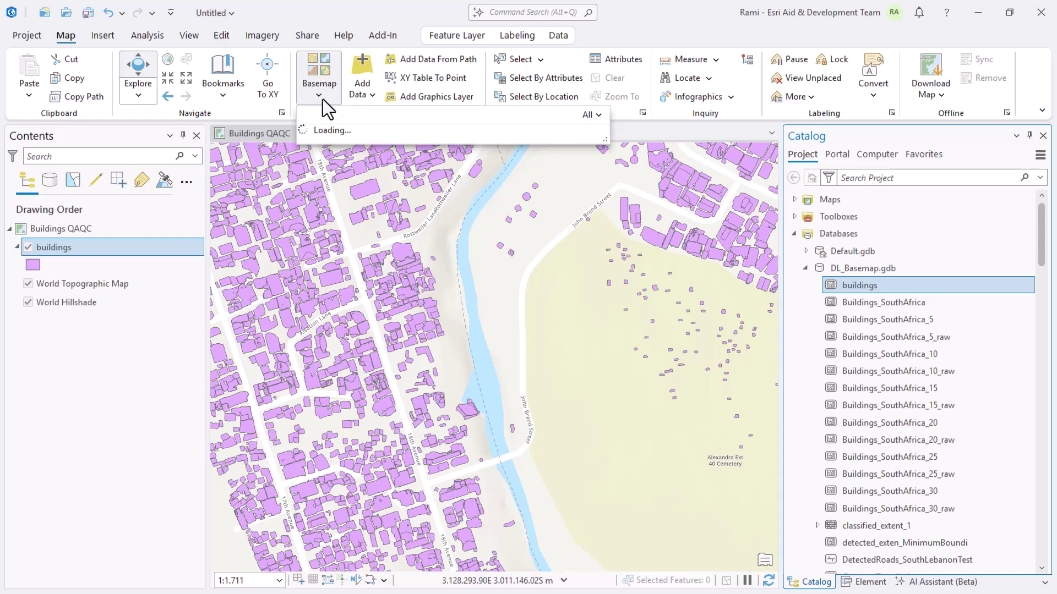
{"action": "left_click", "coordinate": [361, 192]}
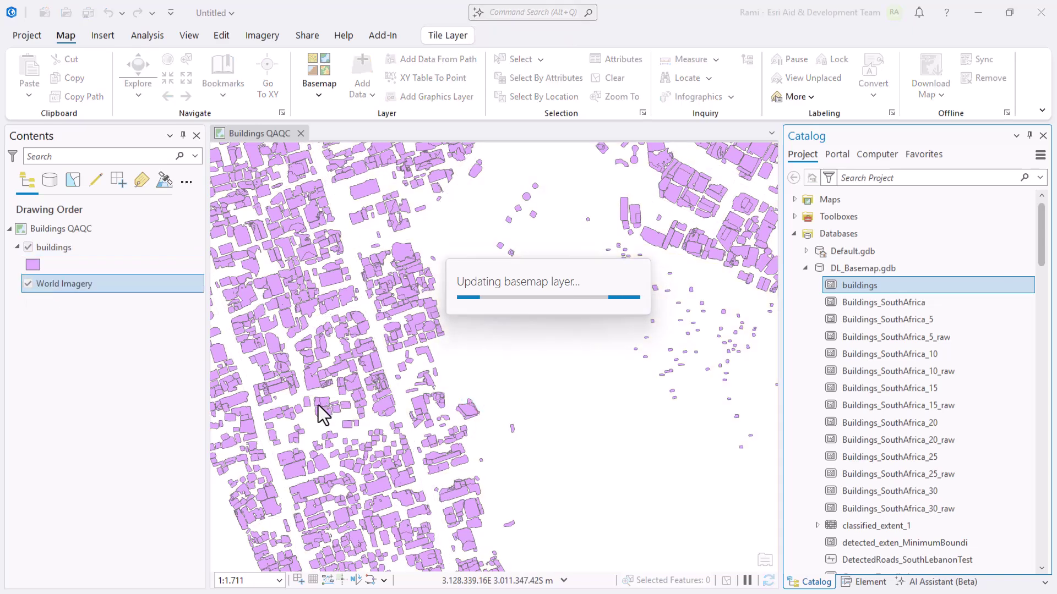
{"action": "left_click_drag", "start_coordinate": [333, 414], "coordinate": [323, 201]}
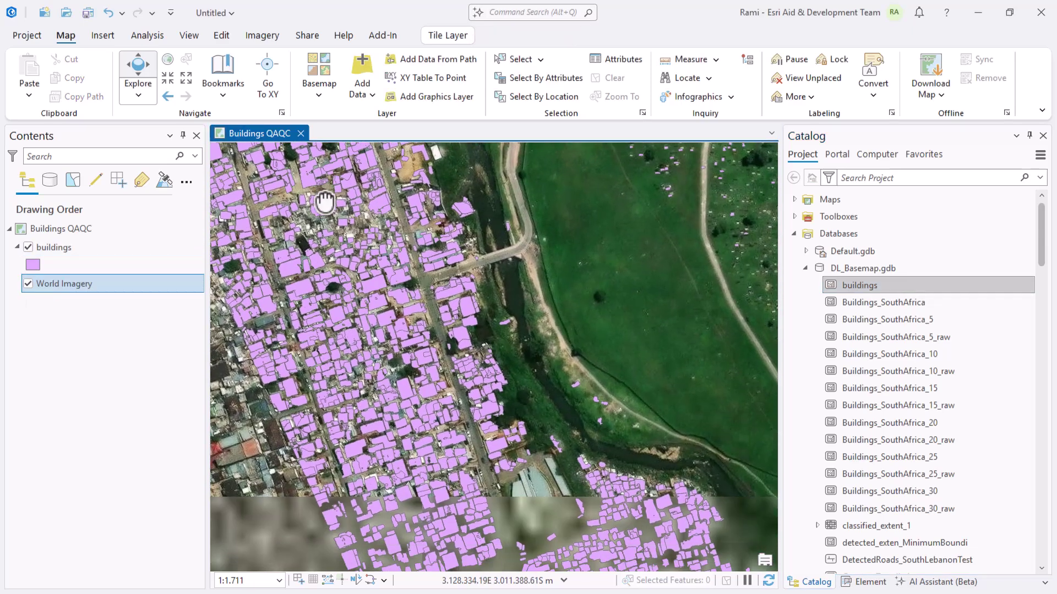
{"action": "left_click_drag", "start_coordinate": [406, 342], "coordinate": [378, 299]}
{"action": "scroll", "coordinate": [489, 532], "scroll_direction": "up", "scroll_amount": 4}
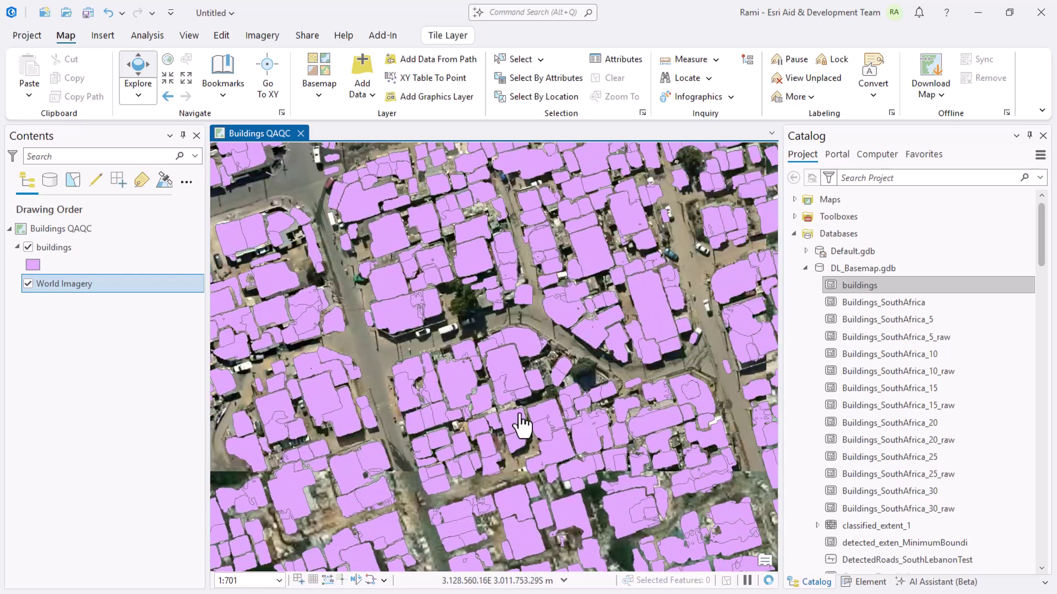
{"action": "left_click_drag", "start_coordinate": [495, 395], "coordinate": [459, 384]}
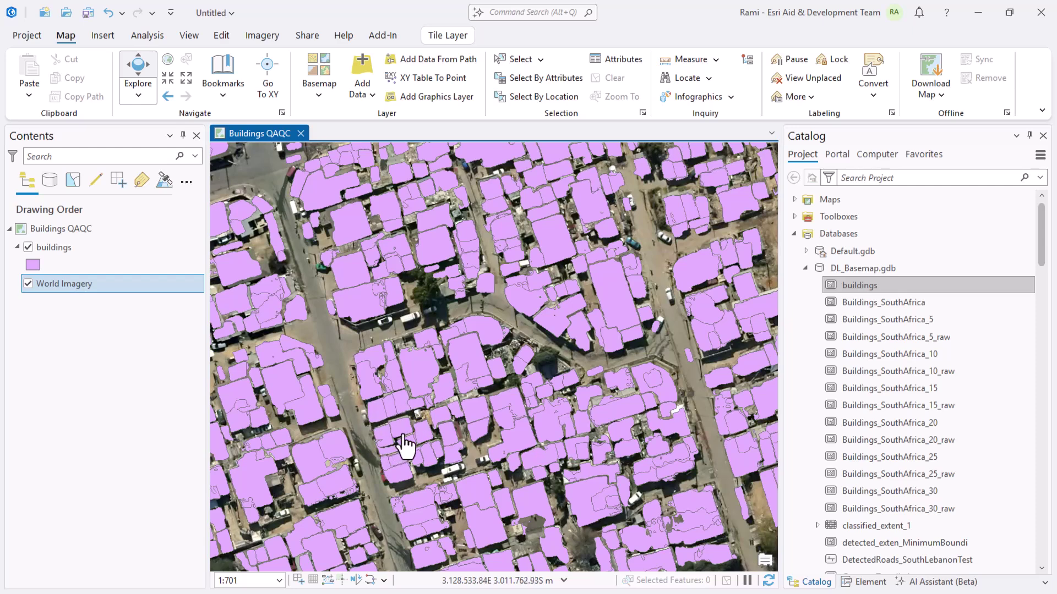
{"action": "left_click", "coordinate": [794, 234]}
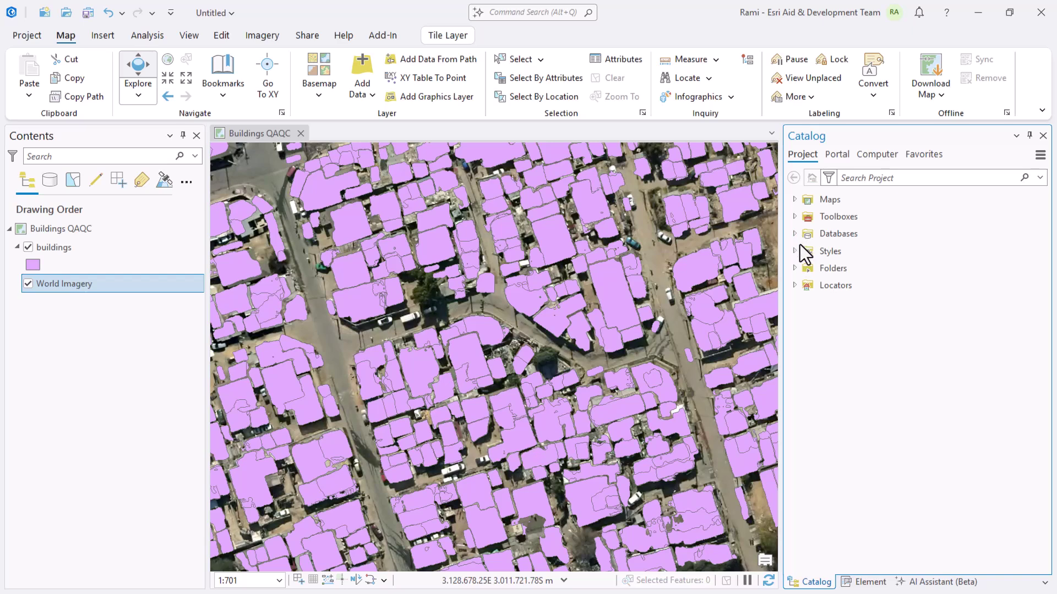
Open the AI Assistant in Actions mode and confirm GeoAIAssistant appears in the Add-In Manager.
{"action": "left_click", "coordinate": [801, 247]}
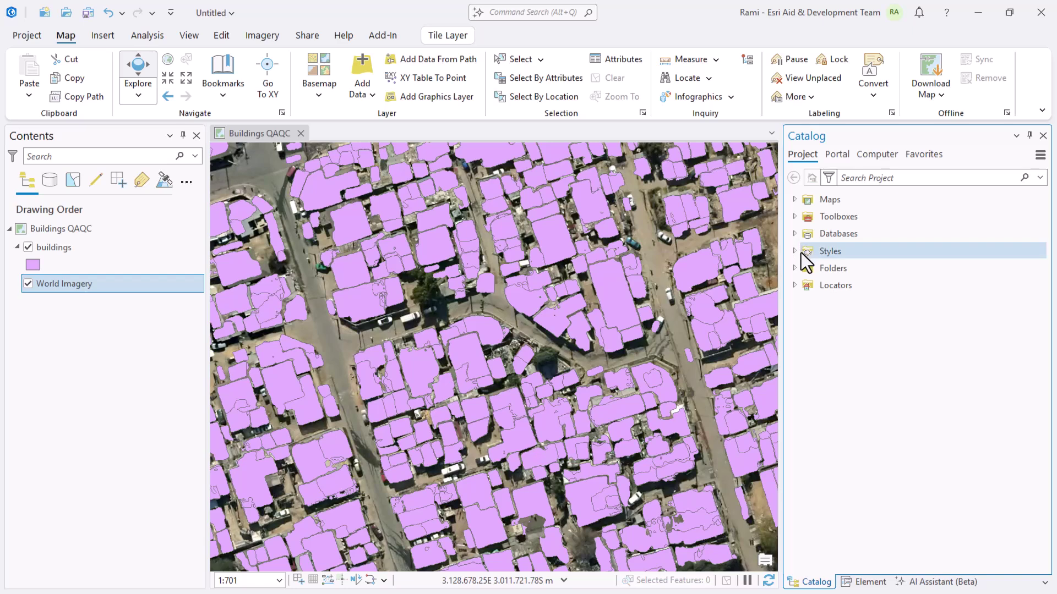
{"action": "left_click", "coordinate": [938, 582]}
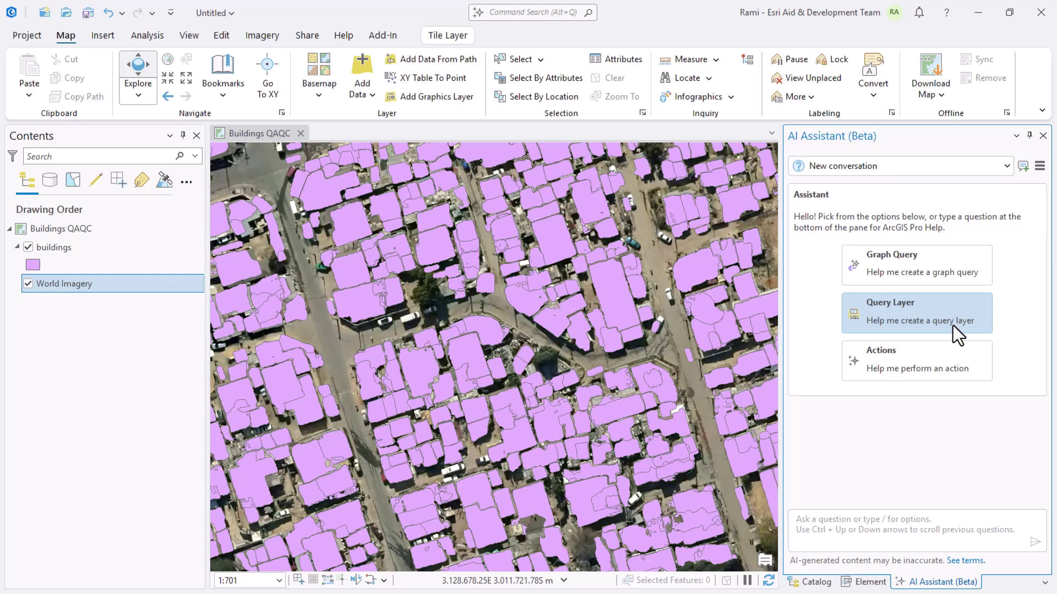
{"action": "left_click", "coordinate": [902, 367]}
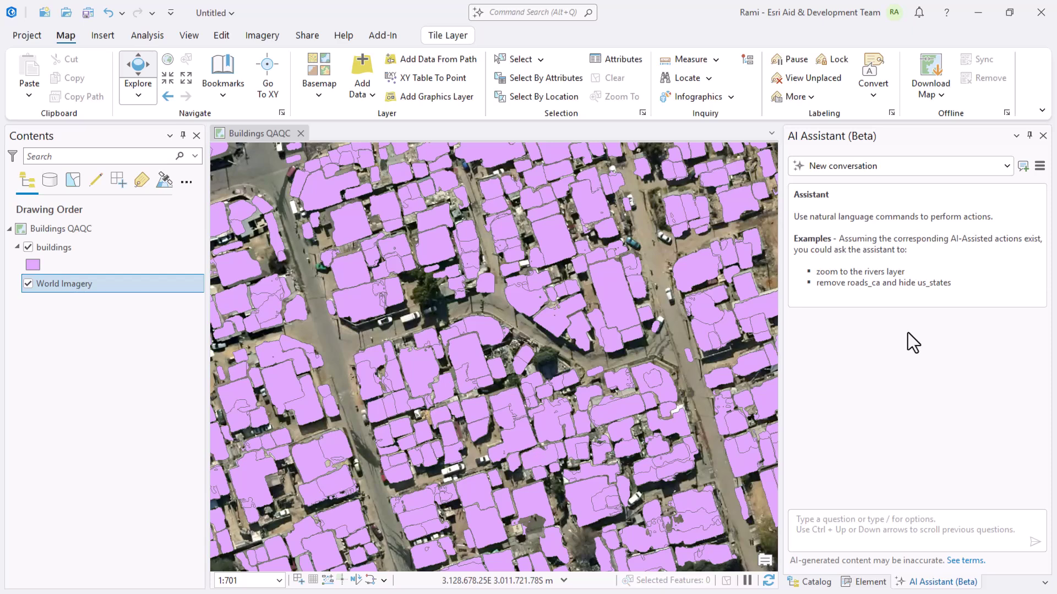
{"action": "left_click", "coordinate": [19, 35]}
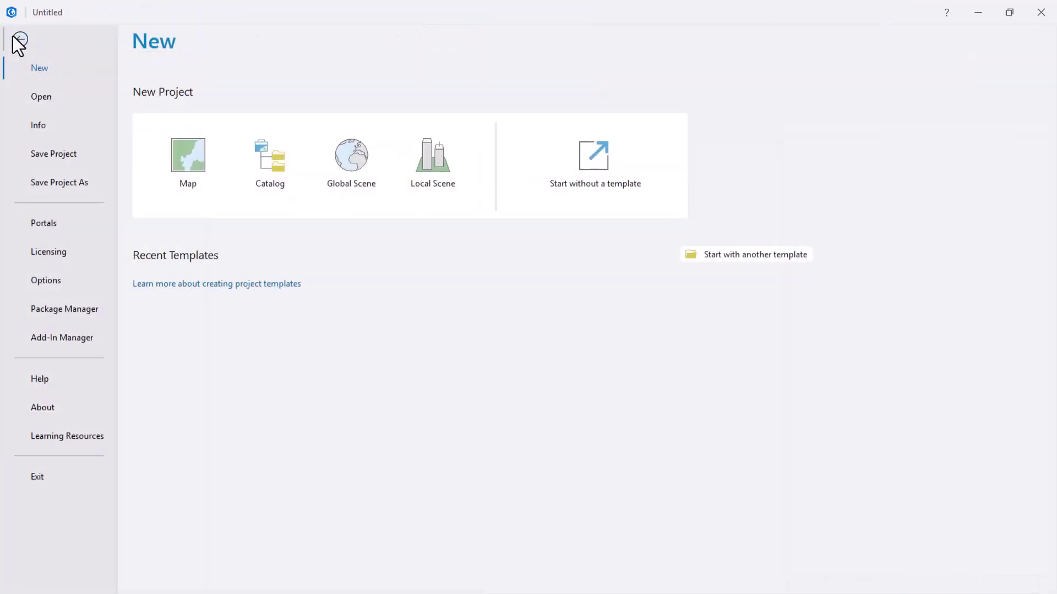
{"action": "left_click", "coordinate": [54, 342]}
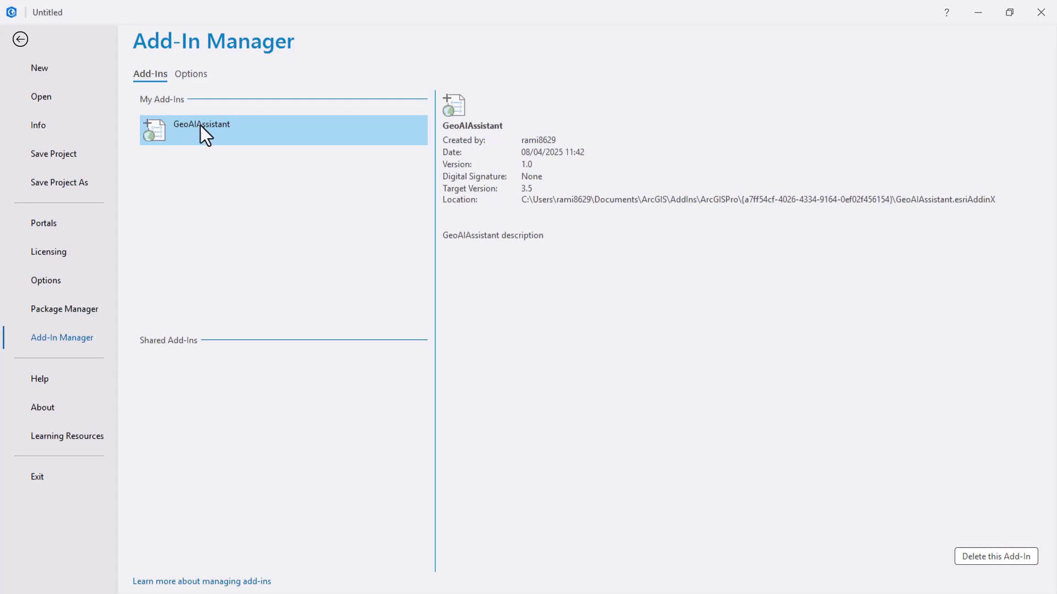
Back on the map, send the AI Assistant the request 'QAQC buildings layer'.
{"action": "left_click", "coordinate": [21, 46]}
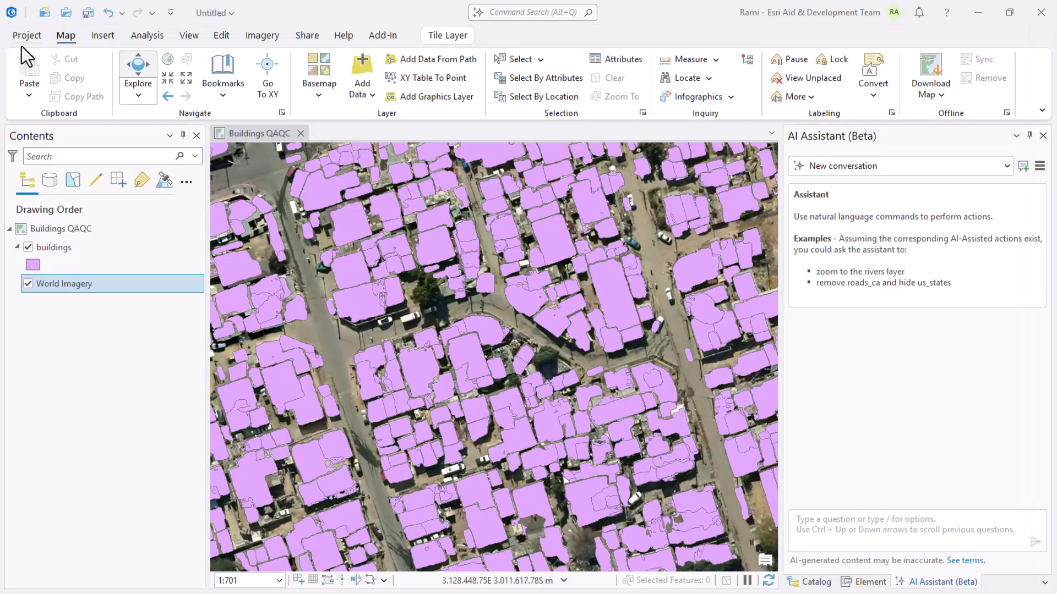
{"action": "left_click", "coordinate": [846, 532]}
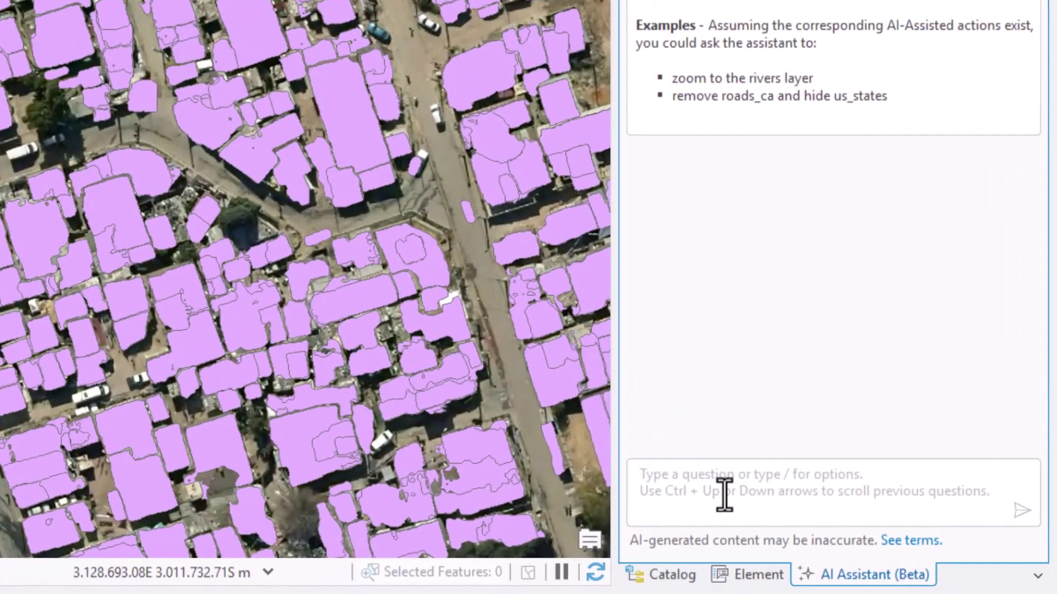
{"action": "type", "text": "qa"}
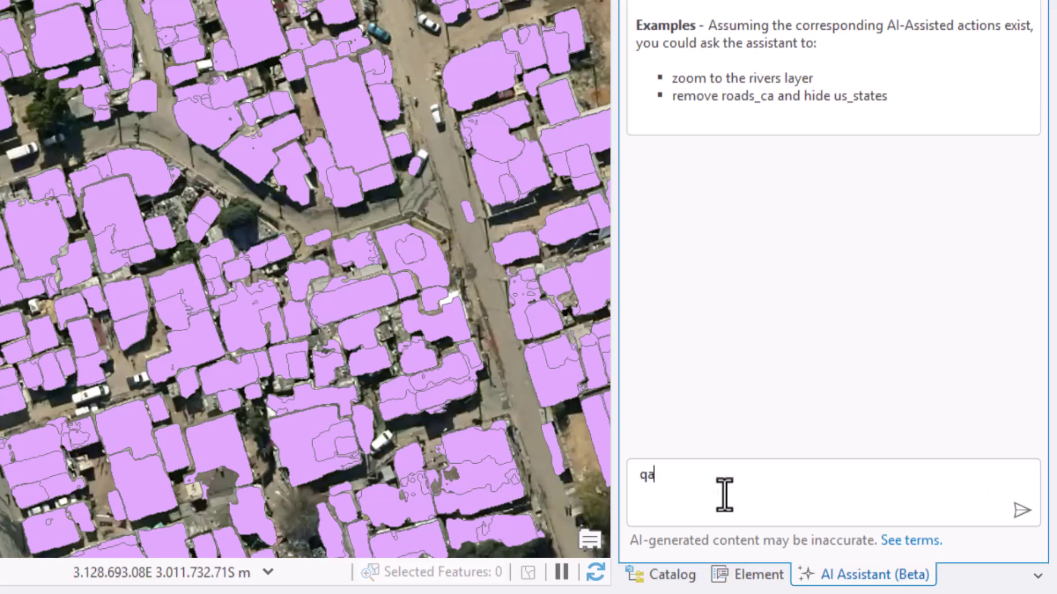
{"action": "key", "text": "BackSpace"}
{"action": "key", "text": "BackSpace"}
{"action": "type", "text": "QA"}
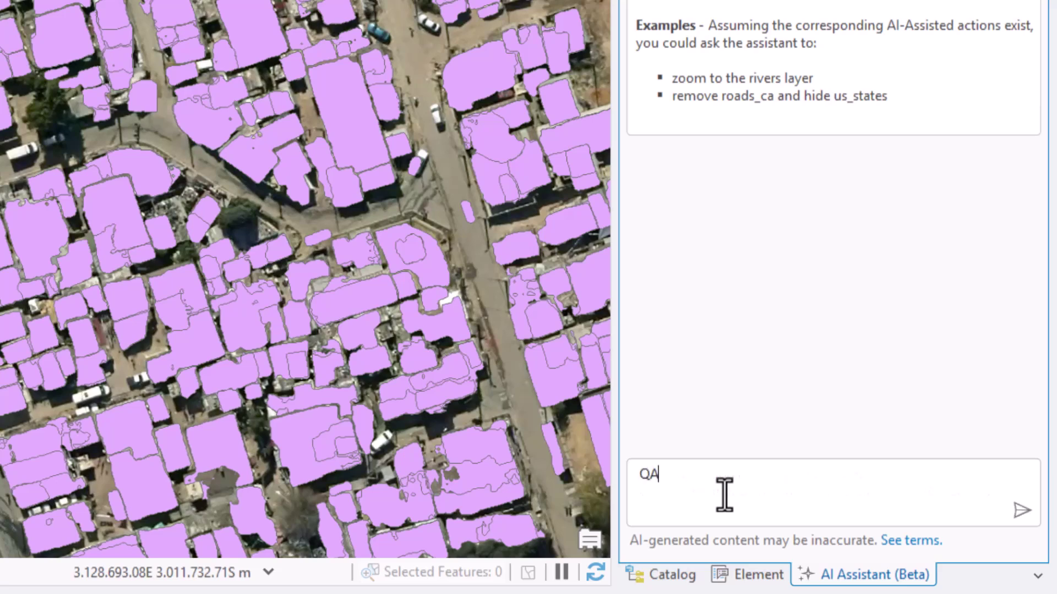
{"action": "type", "text": "QC"}
{"action": "type", "text": "s"}
{"action": "key", "text": "BackSpace"}
{"action": "type", "text": "buildin"}
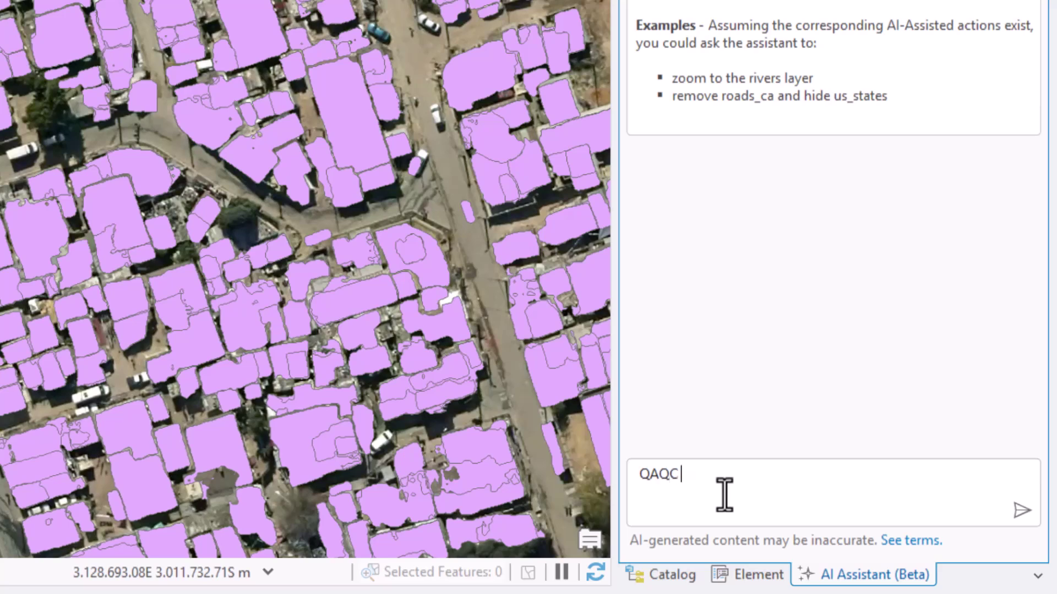
{"action": "type", "text": "gs layer"}
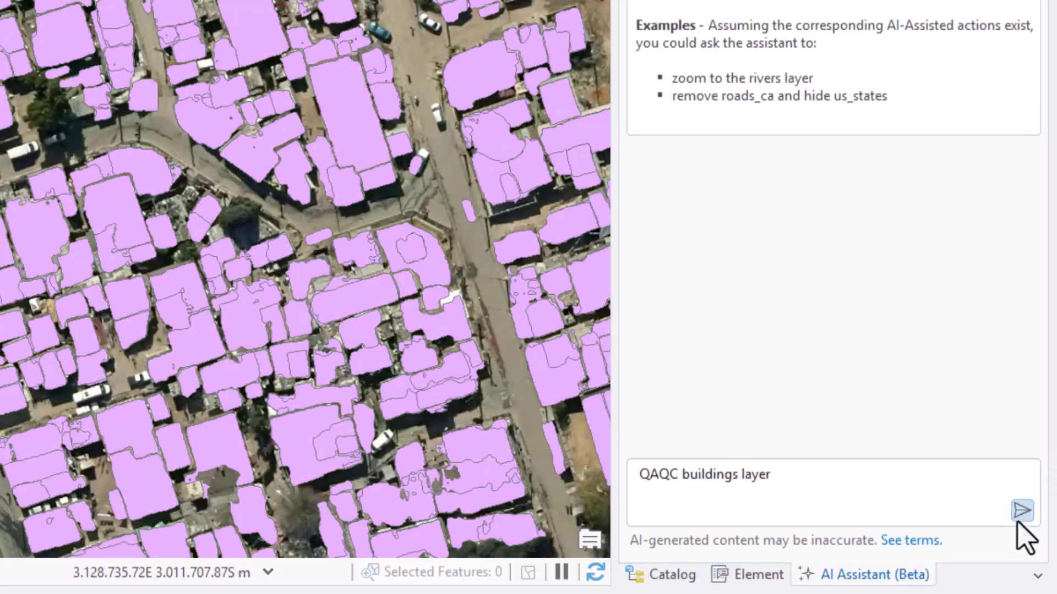
{"action": "left_click", "coordinate": [1018, 522]}
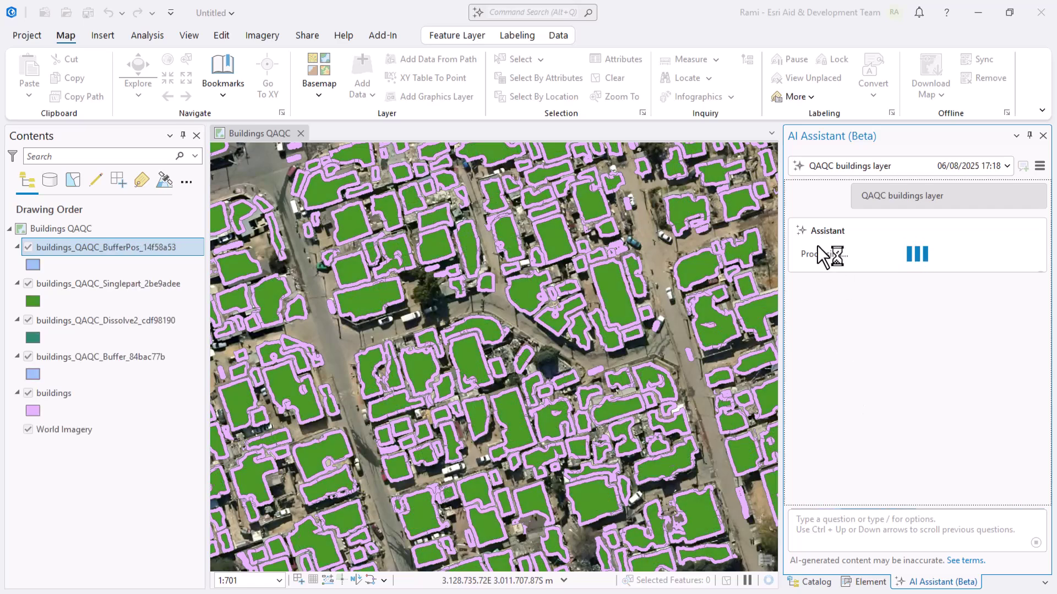
Watch the QA/QC run in the Diagnostic Monitor's live log, then close the monitor.
{"action": "key", "text": "ctrl+alt+m"}
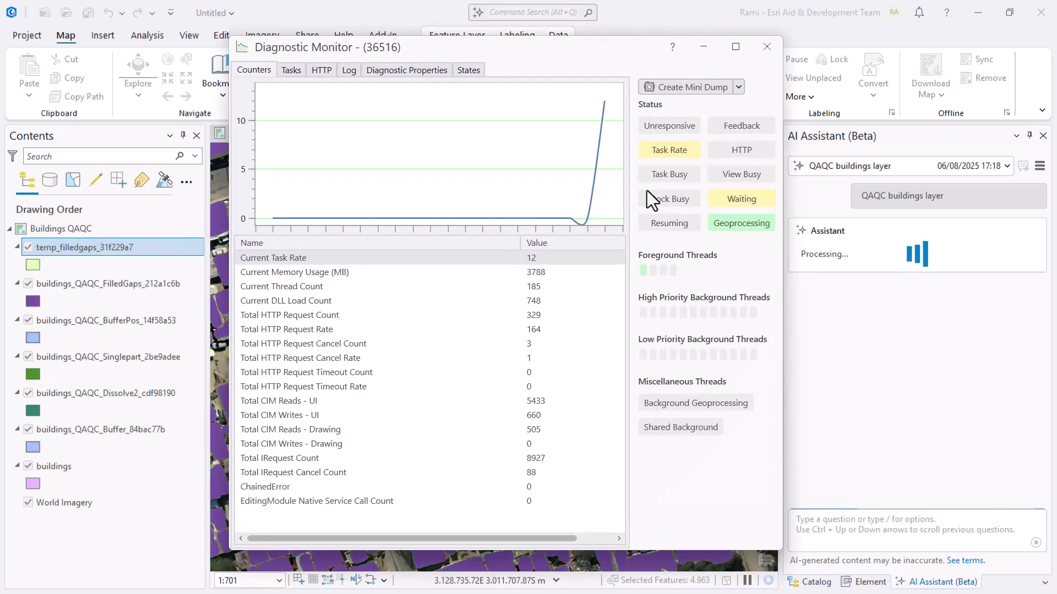
{"action": "left_click", "coordinate": [345, 65]}
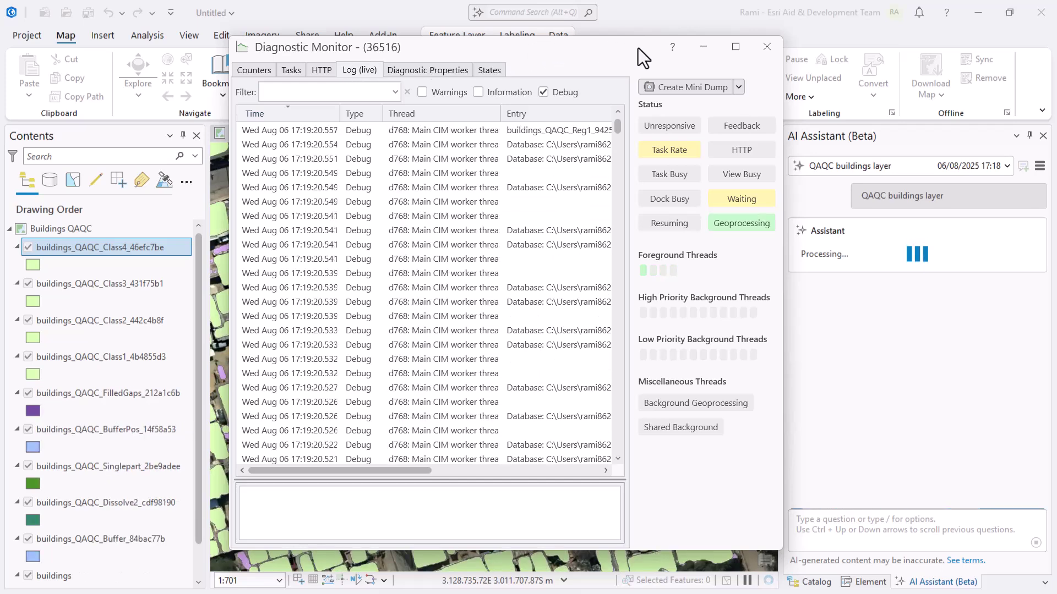
{"action": "left_click", "coordinate": [763, 51]}
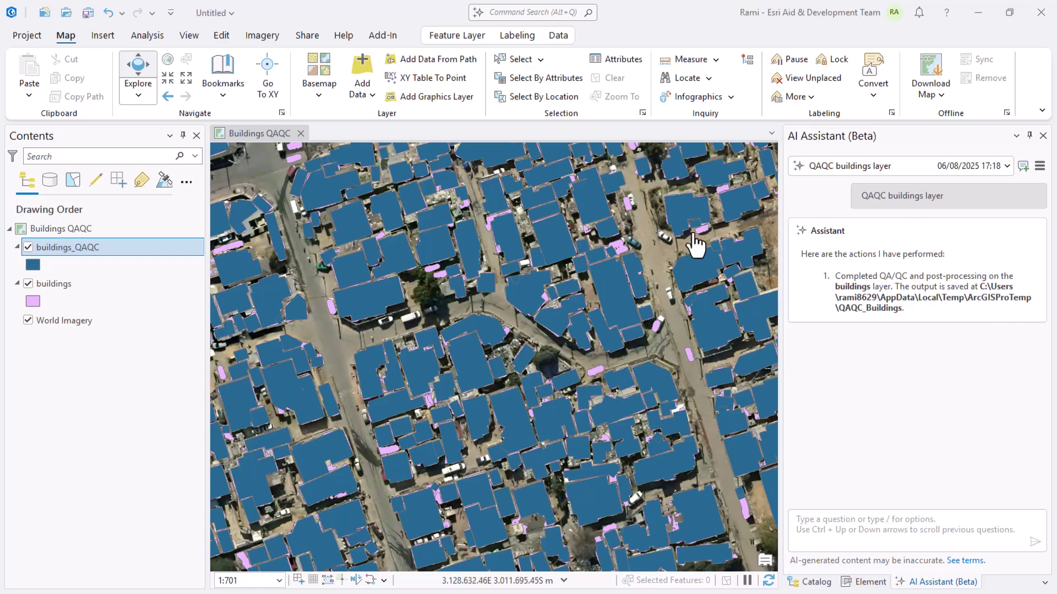
Compare buildings_QAQC with the original buildings using Swipe, then remove the original buildings layer.
{"action": "left_click", "coordinate": [29, 284]}
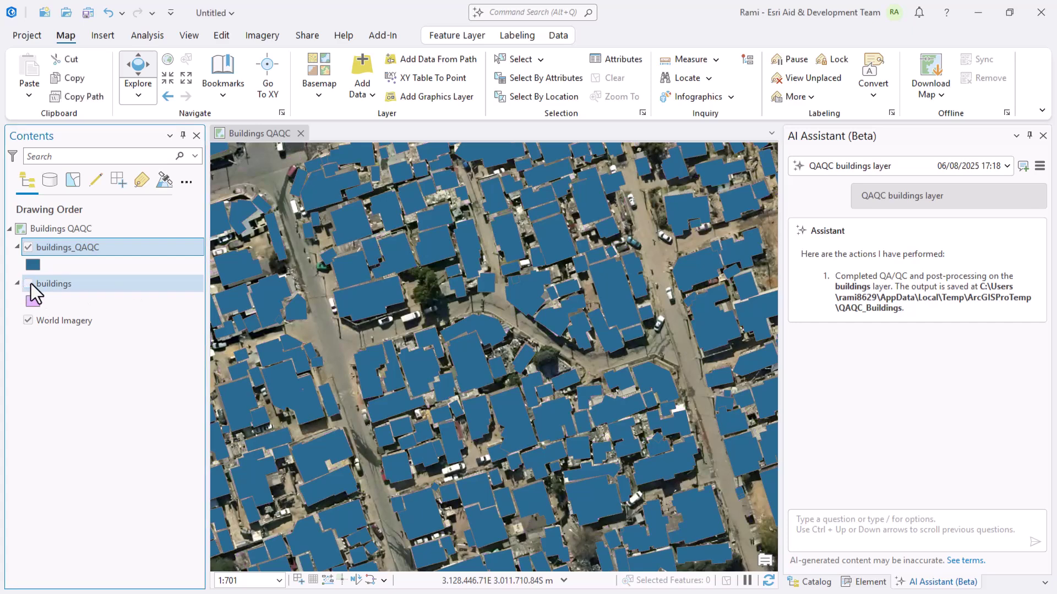
{"action": "left_click", "coordinate": [464, 39]}
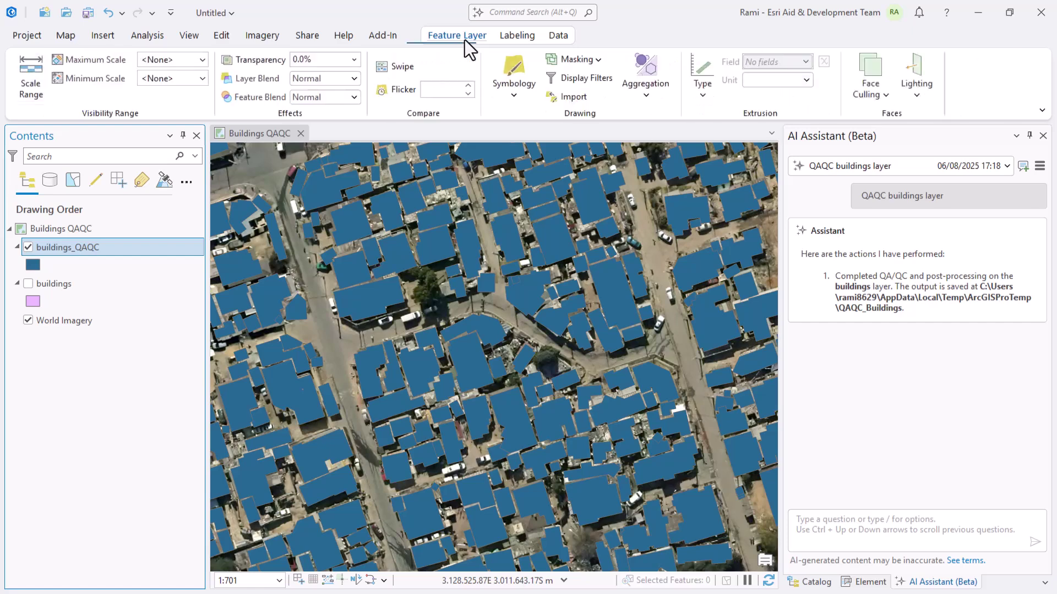
{"action": "left_click", "coordinate": [411, 71]}
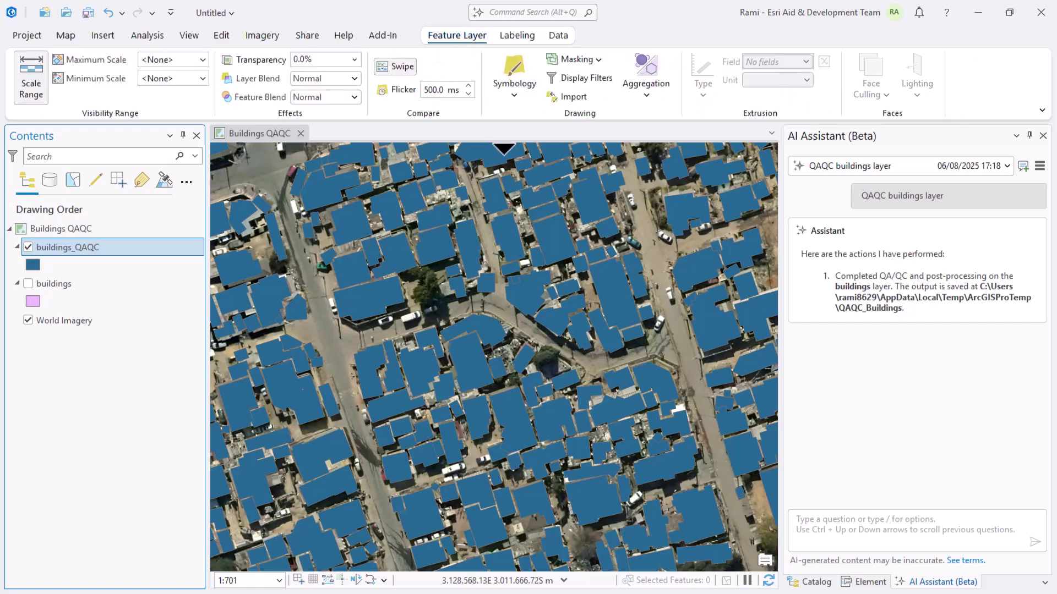
{"action": "left_click_drag", "start_coordinate": [502, 149], "coordinate": [420, 135]}
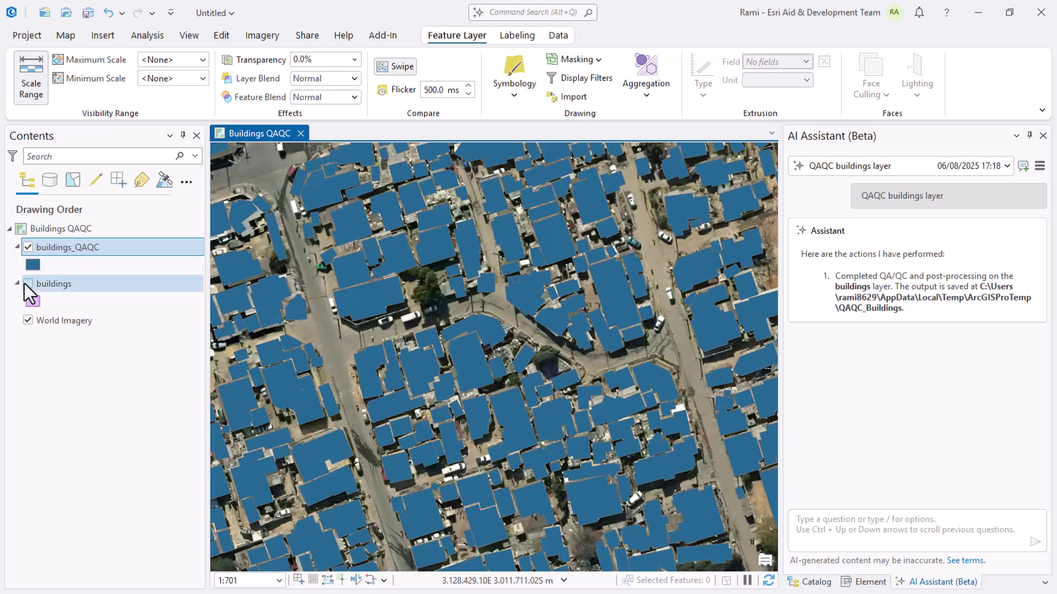
{"action": "left_click", "coordinate": [28, 284]}
{"action": "left_click", "coordinate": [28, 247]}
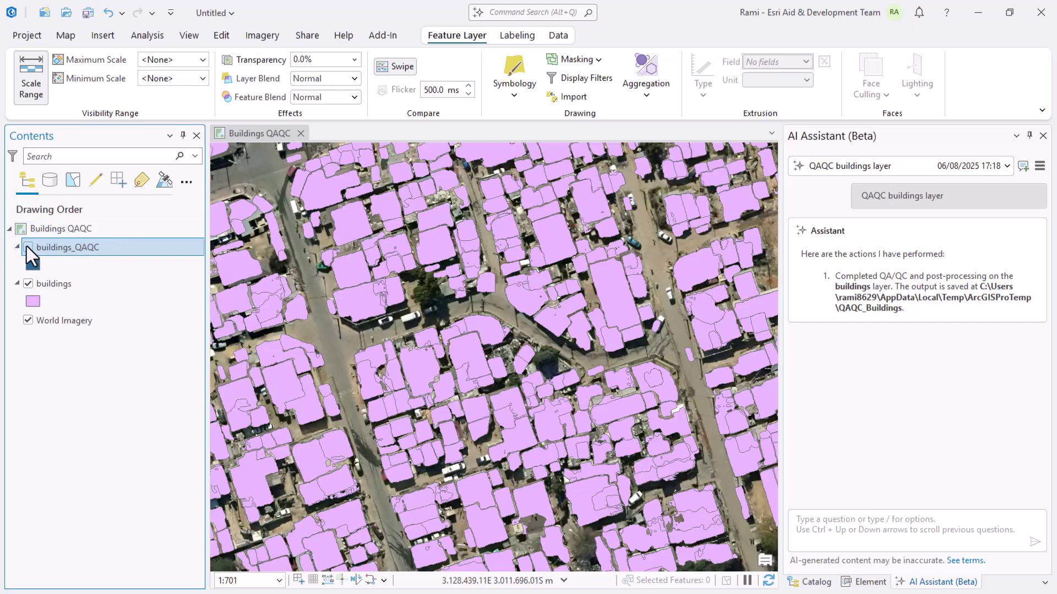
{"action": "left_click", "coordinate": [27, 248]}
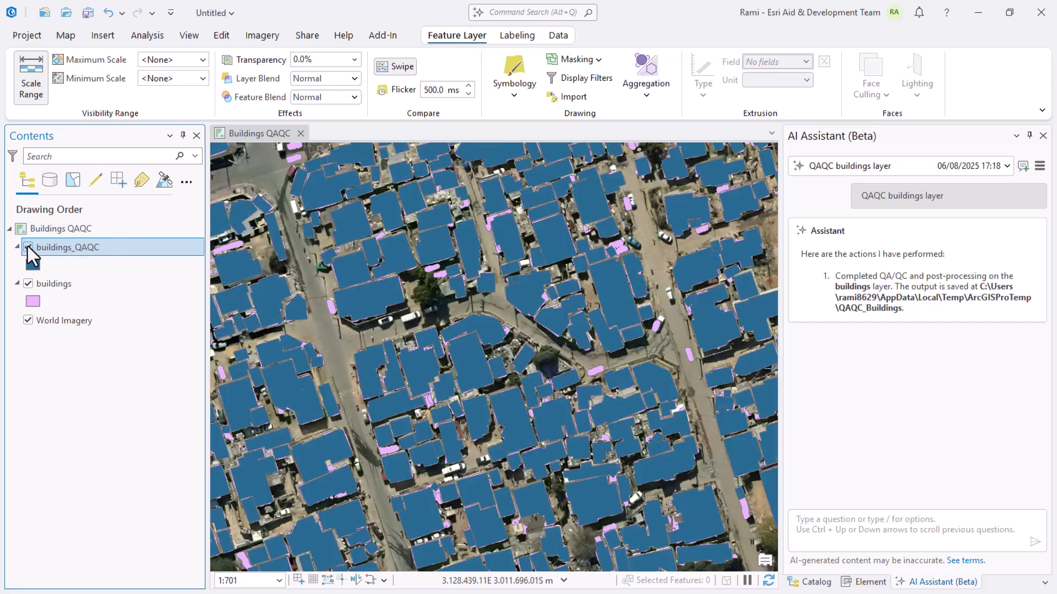
{"action": "right_click", "coordinate": [65, 284]}
{"action": "left_click", "coordinate": [146, 132]}
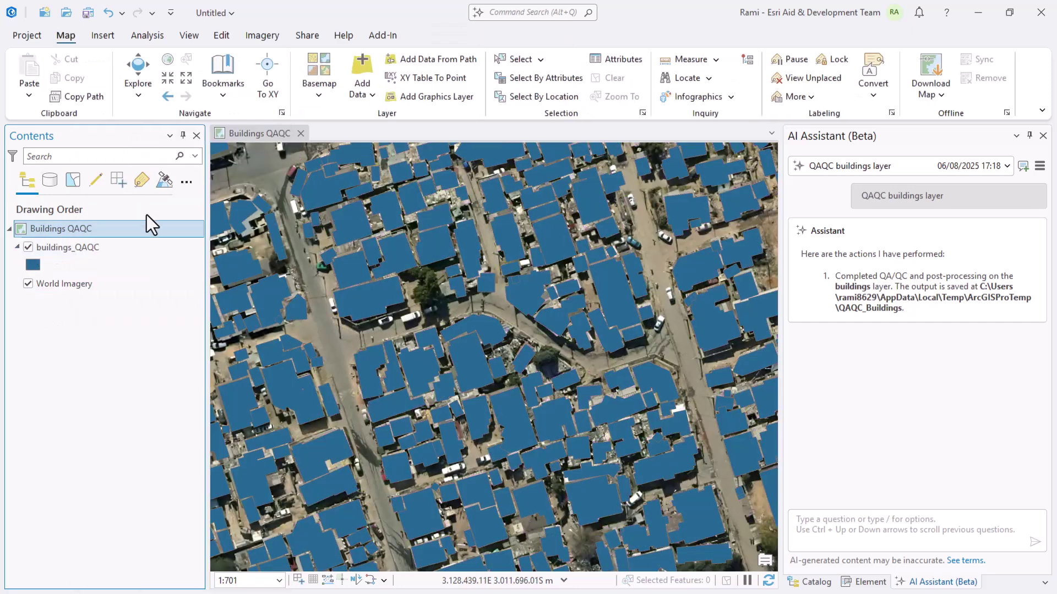
Save the project as AIAssistantsPro.
{"action": "left_click", "coordinate": [89, 13]}
{"action": "left_click", "coordinate": [302, 447]}
{"action": "type", "text": "AIAssistantsPro"}
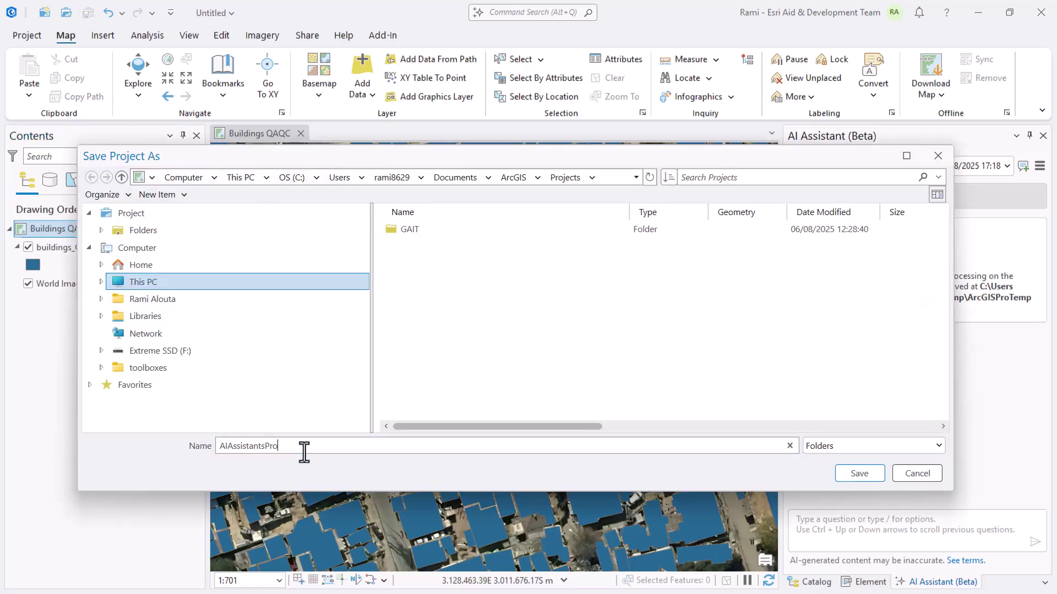
{"action": "key", "text": "Return"}
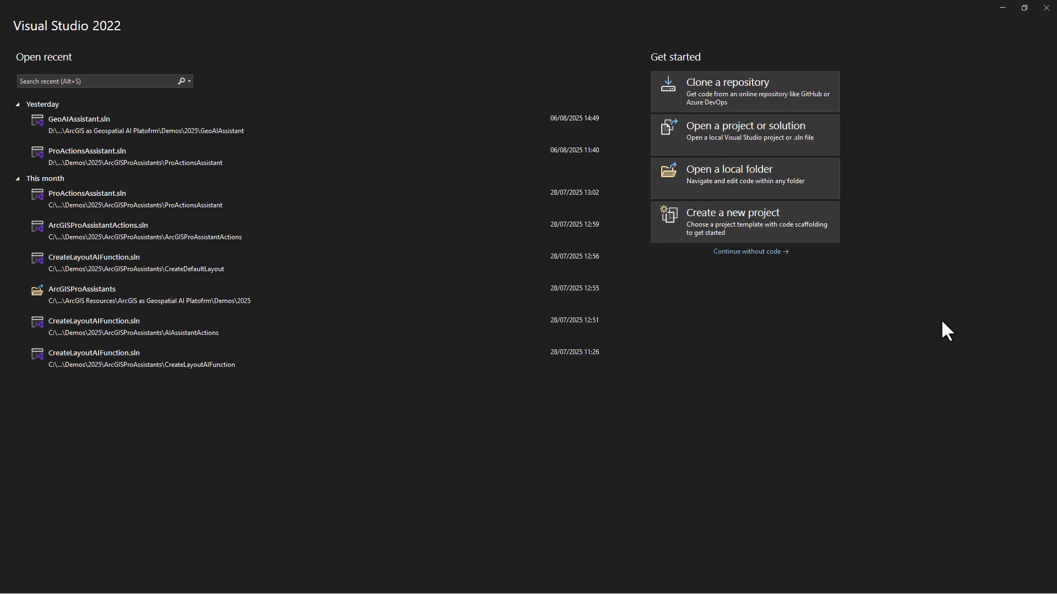
Search templates for 'Arcgis' and choose the ArcGIS Pro Module Add-in (C#) template.
{"action": "left_click", "coordinate": [764, 241]}
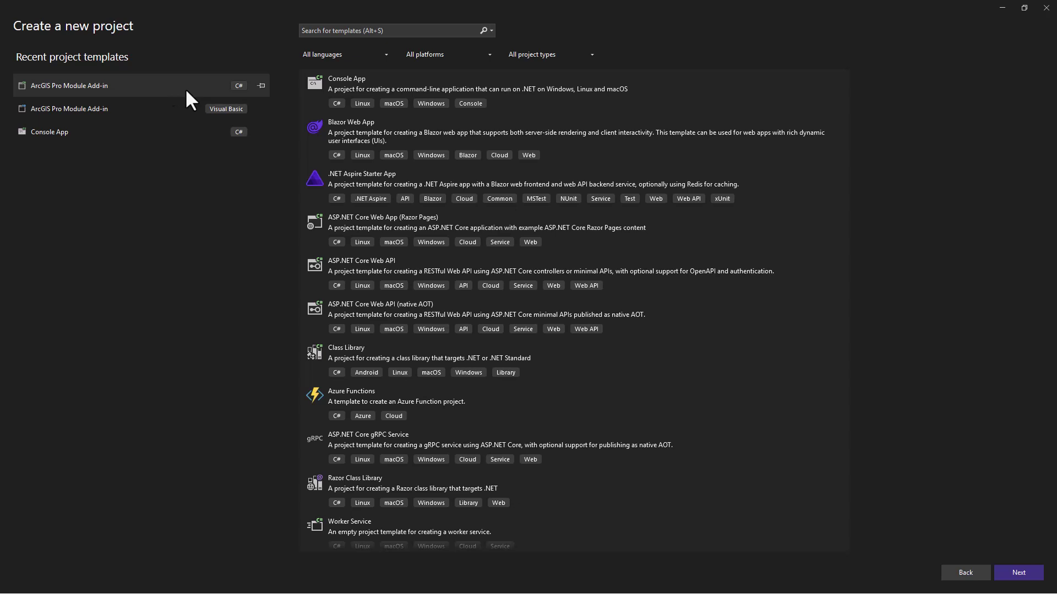
{"action": "left_click", "coordinate": [439, 33]}
{"action": "type", "text": "Arcgis"}
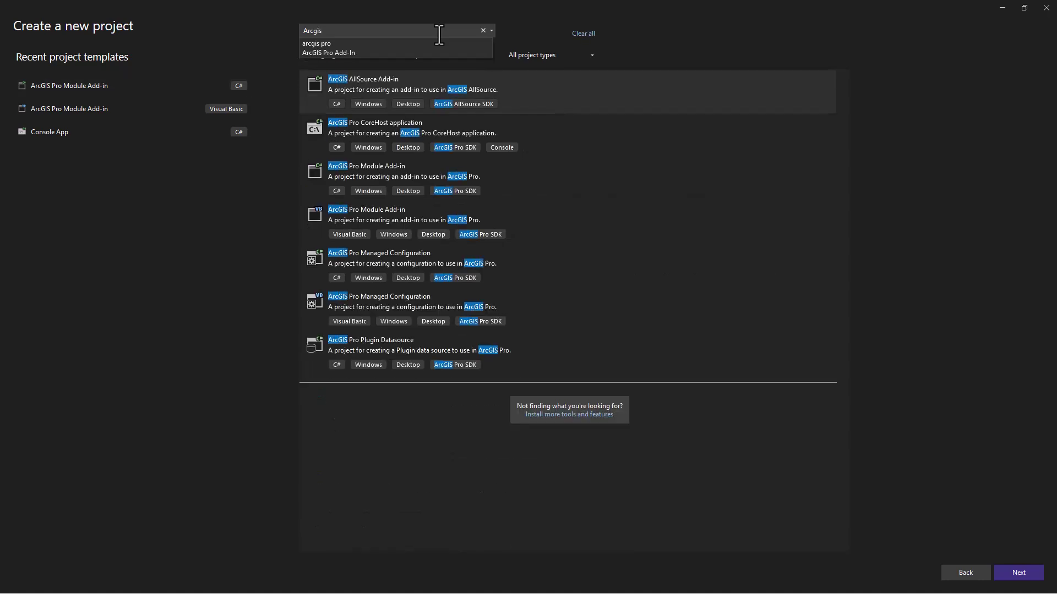
{"action": "left_click", "coordinate": [247, 240]}
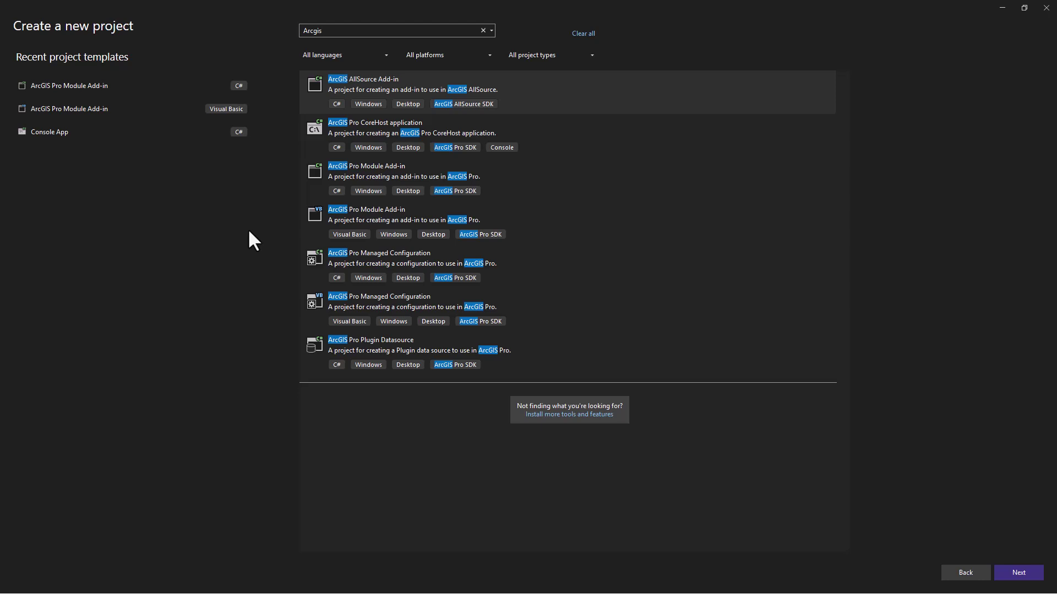
{"action": "left_click", "coordinate": [352, 172]}
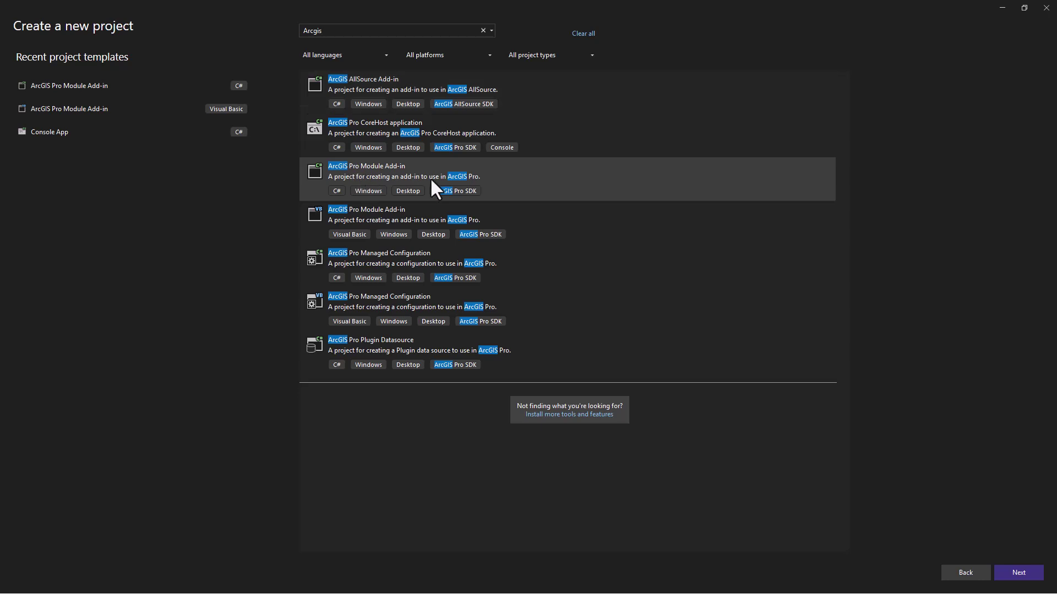
{"action": "left_click", "coordinate": [1022, 576]}
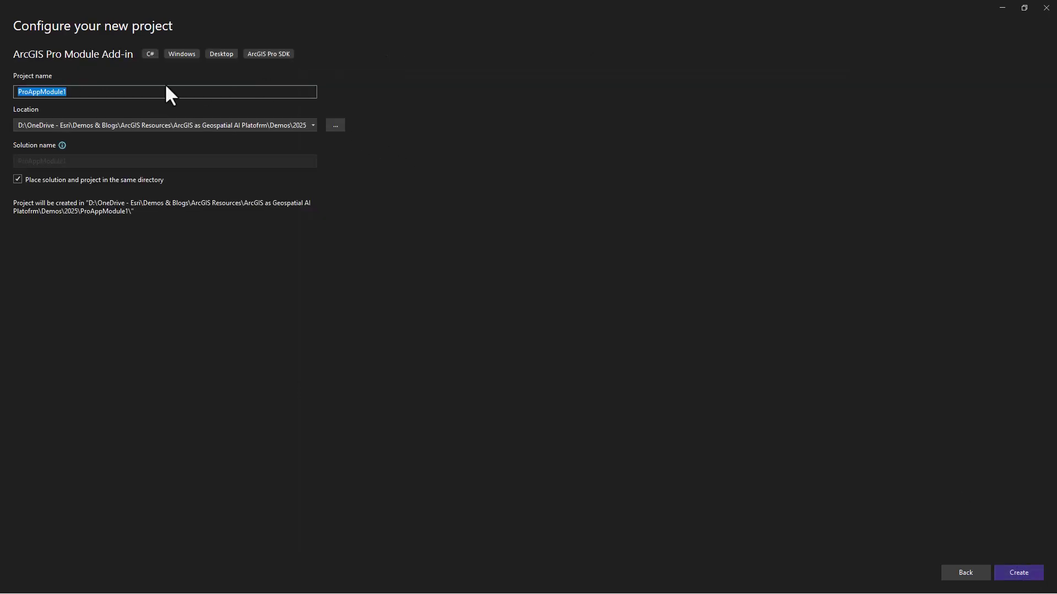
Name the project TestDelete, create it, and inspect the modules section of Config.daml.
{"action": "type", "text": "Test"}
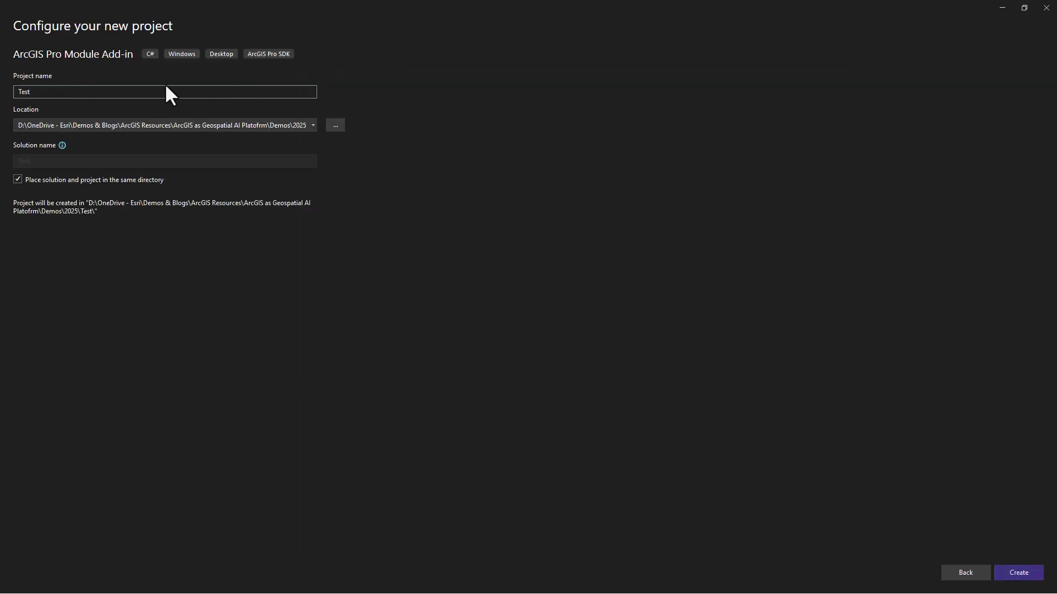
{"action": "type", "text": "Delete"}
{"action": "left_click", "coordinate": [1023, 578]}
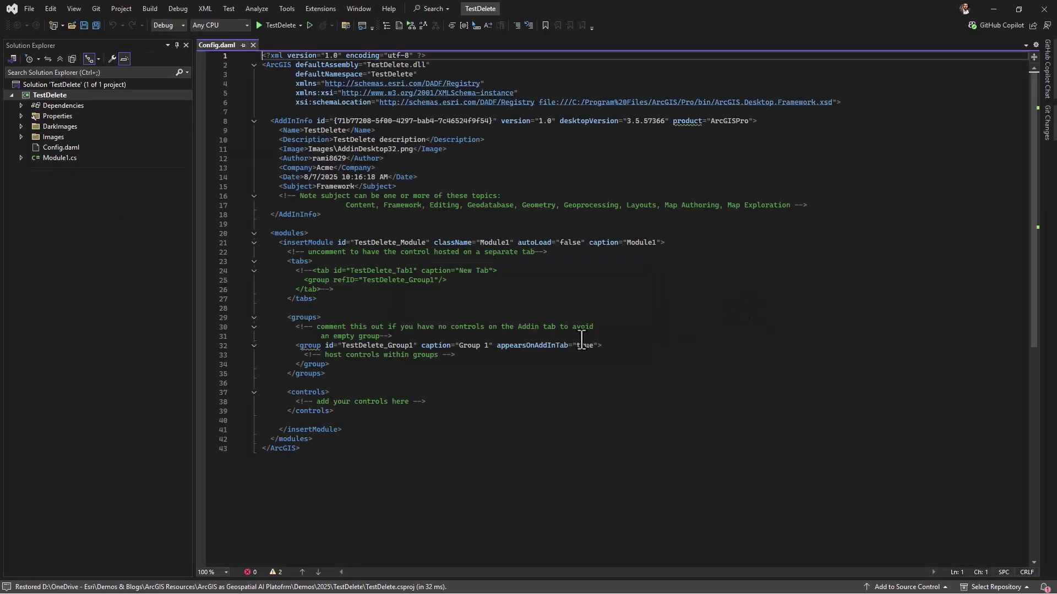
{"action": "left_click", "coordinate": [61, 147]}
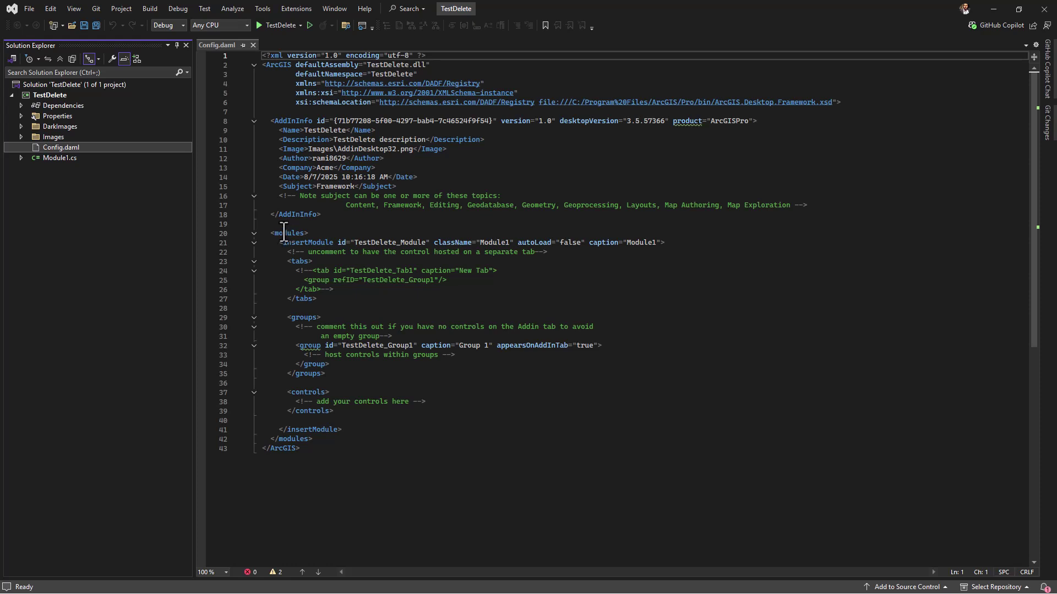
{"action": "left_click_drag", "start_coordinate": [275, 233], "coordinate": [275, 243]}
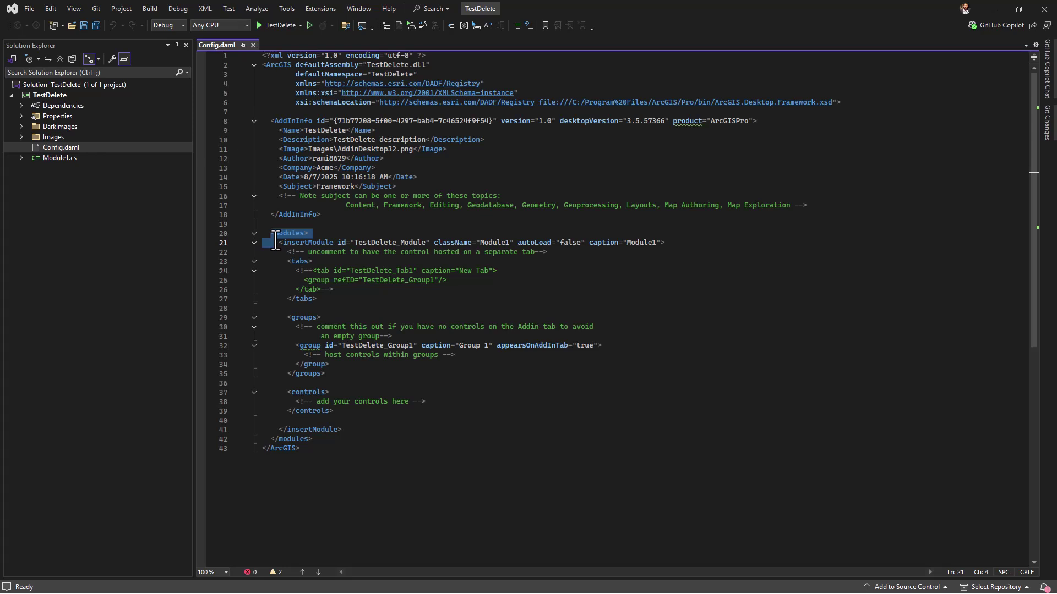
{"action": "key", "text": "ctrl+minus"}
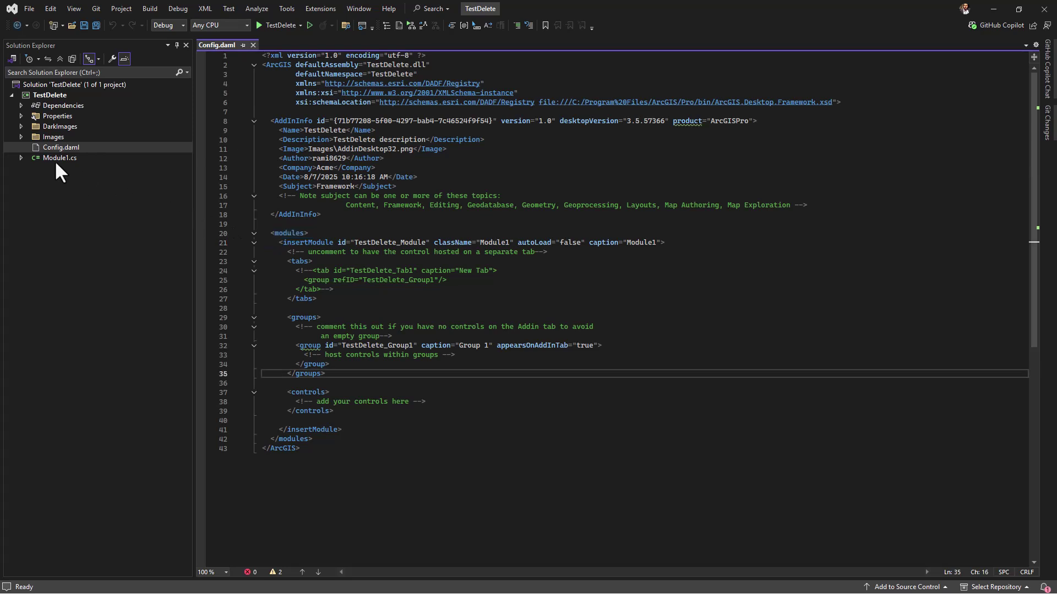
Add an ArcGIS Pro AI Assistant Function (Beta) item, AIAssistantFunction1.cs, to the TestDelete project.
{"action": "right_click", "coordinate": [51, 95]}
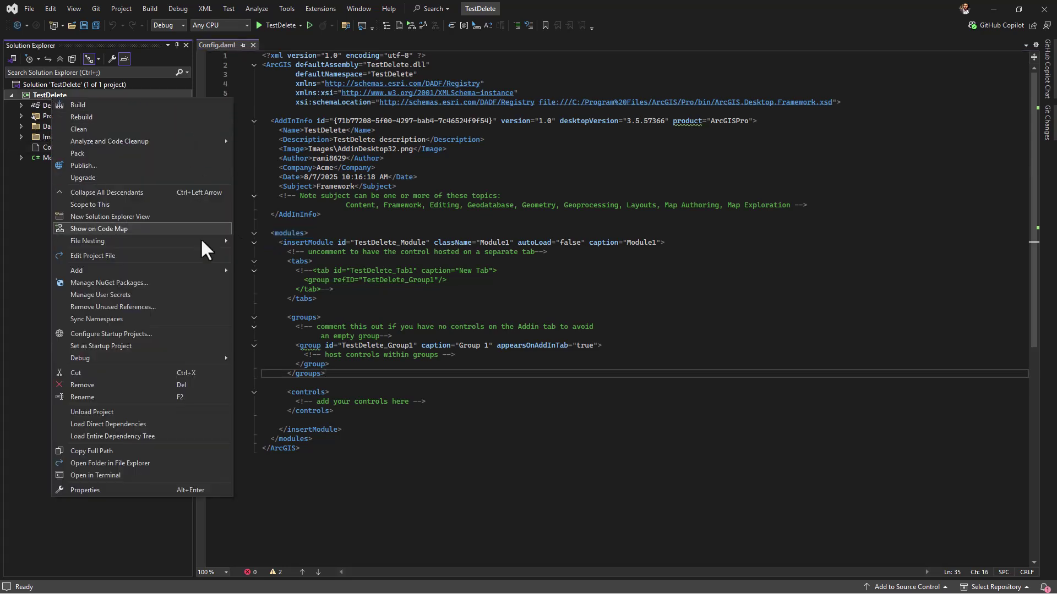
{"action": "mouse_move", "coordinate": [204, 270]}
{"action": "left_click", "coordinate": [357, 268]}
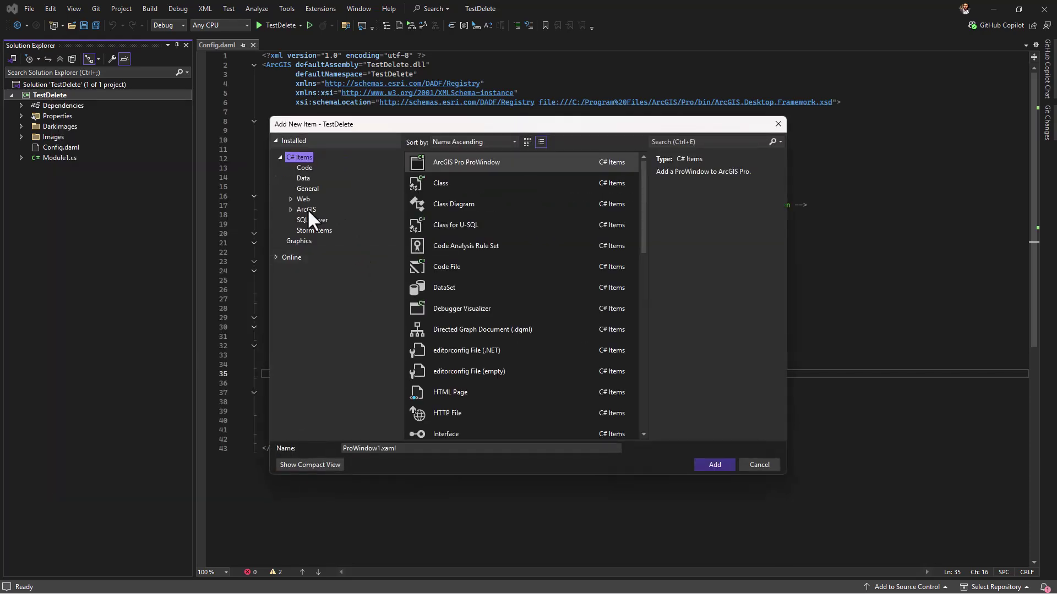
{"action": "left_click", "coordinate": [306, 210]}
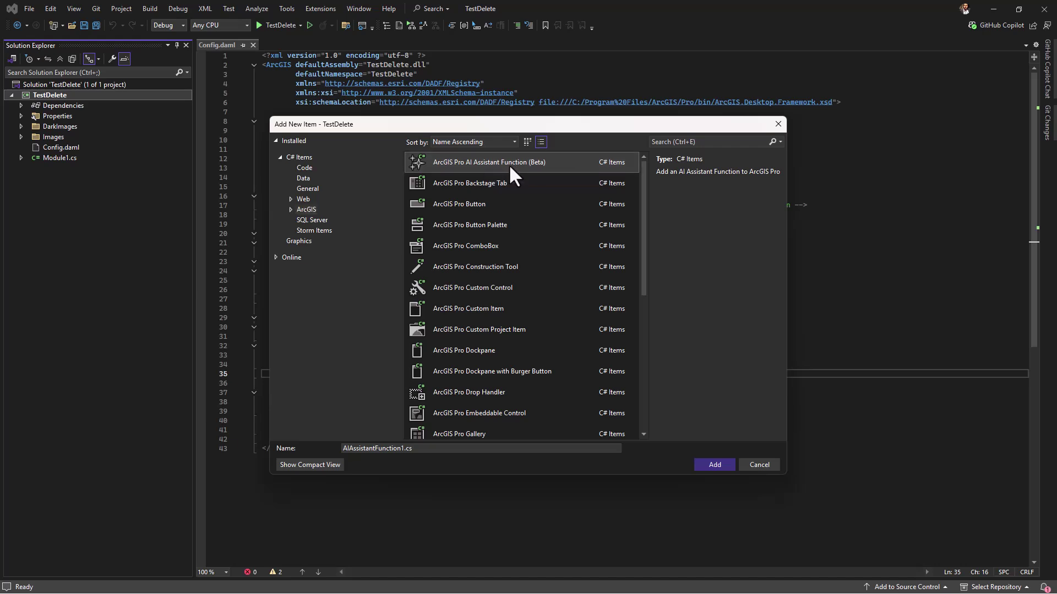
{"action": "left_click", "coordinate": [716, 465]}
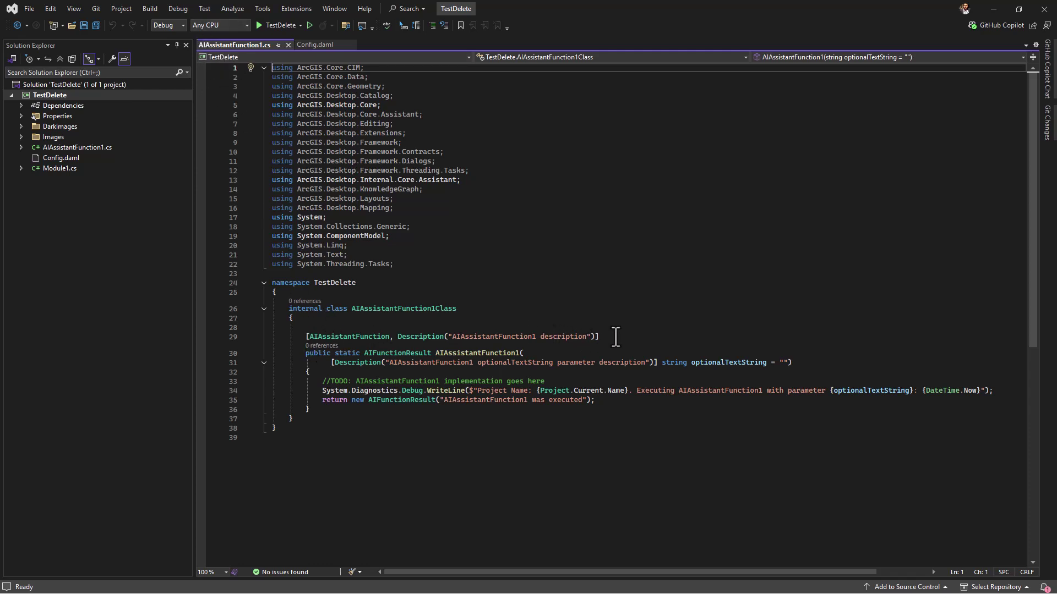
Review the function's description and its TestDelete_AIAssistantFunction1 skill registration in Config.daml.
{"action": "left_click_drag", "start_coordinate": [615, 337], "coordinate": [460, 335]}
{"action": "left_click", "coordinate": [438, 353]}
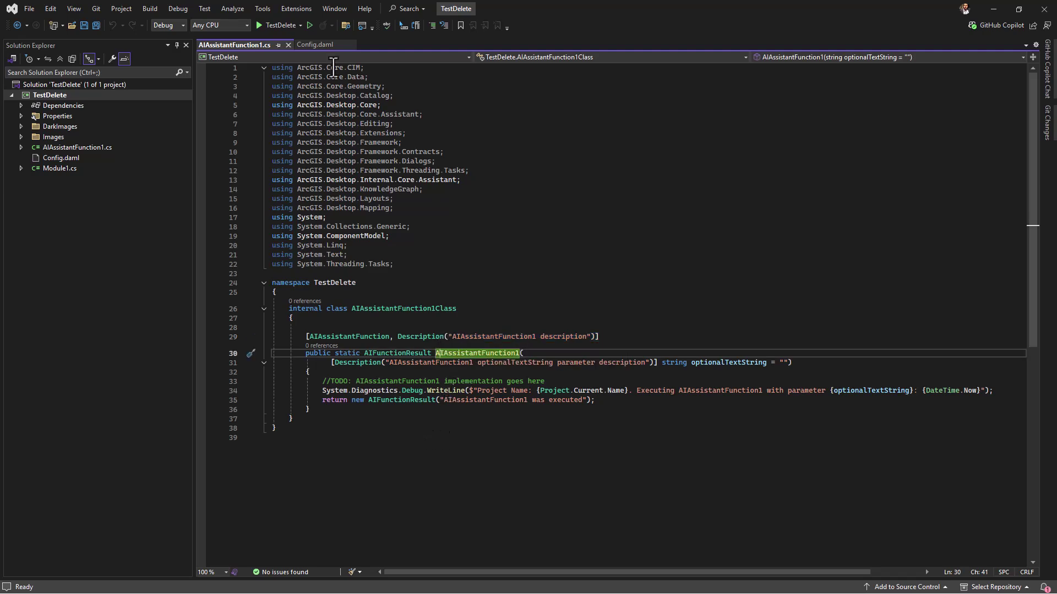
{"action": "left_click", "coordinate": [314, 44]}
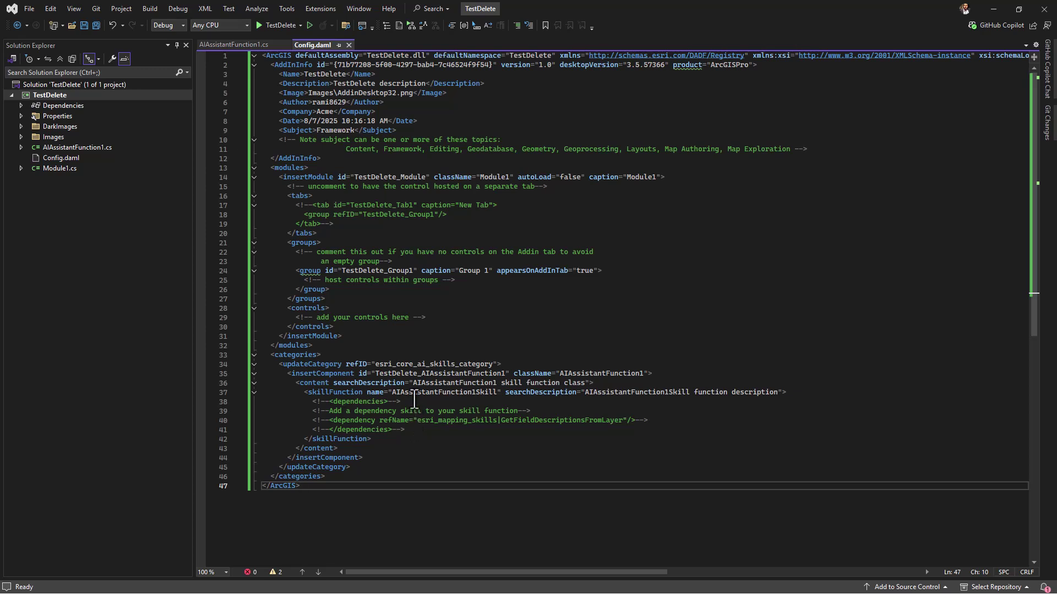
{"action": "double_click", "coordinate": [495, 374]}
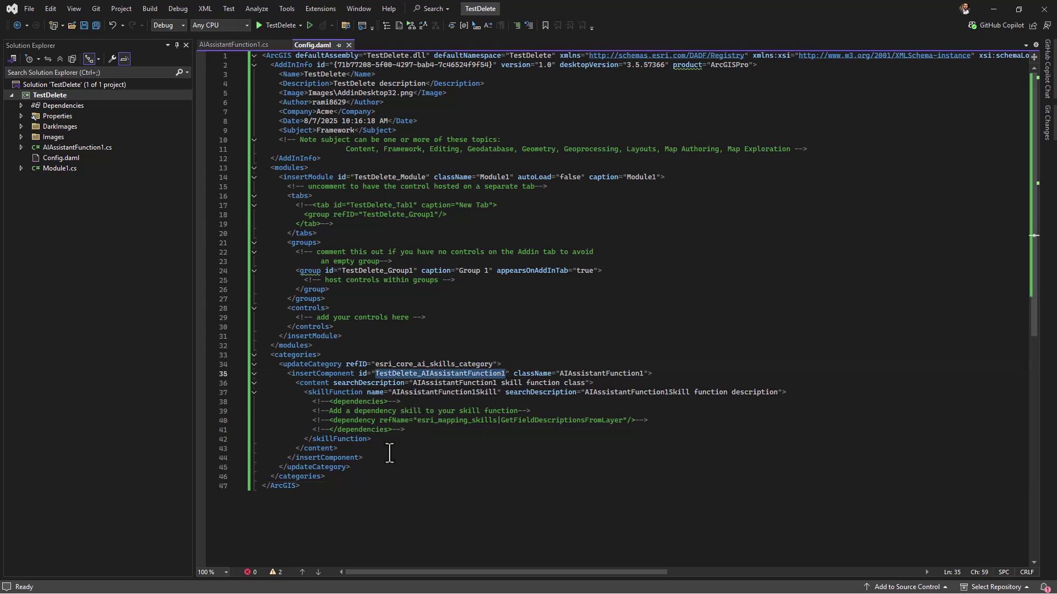
{"action": "left_click_drag", "start_coordinate": [382, 432], "coordinate": [287, 374]}
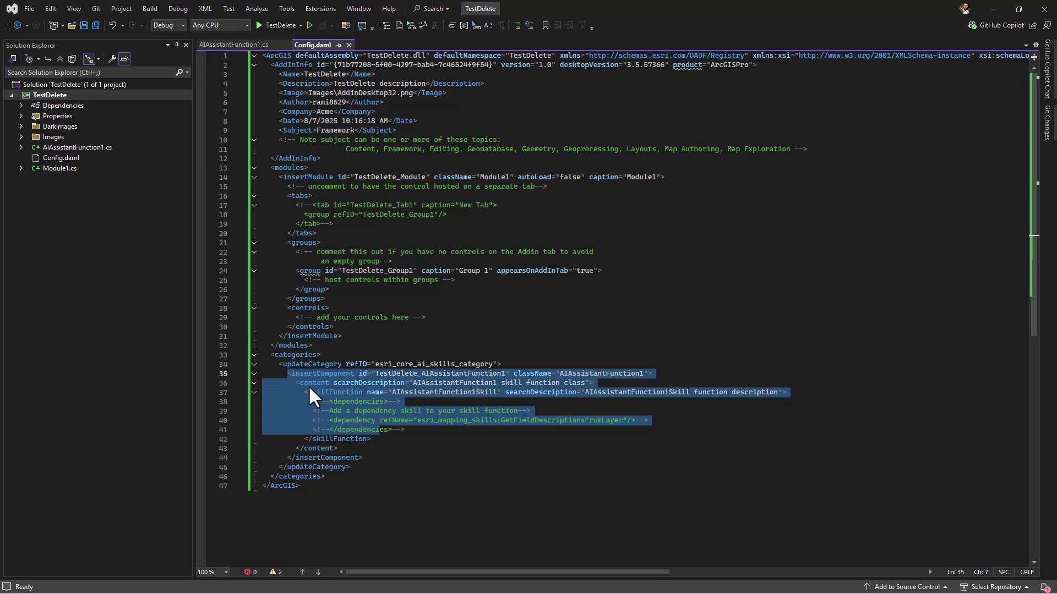
{"action": "left_click", "coordinate": [487, 330]}
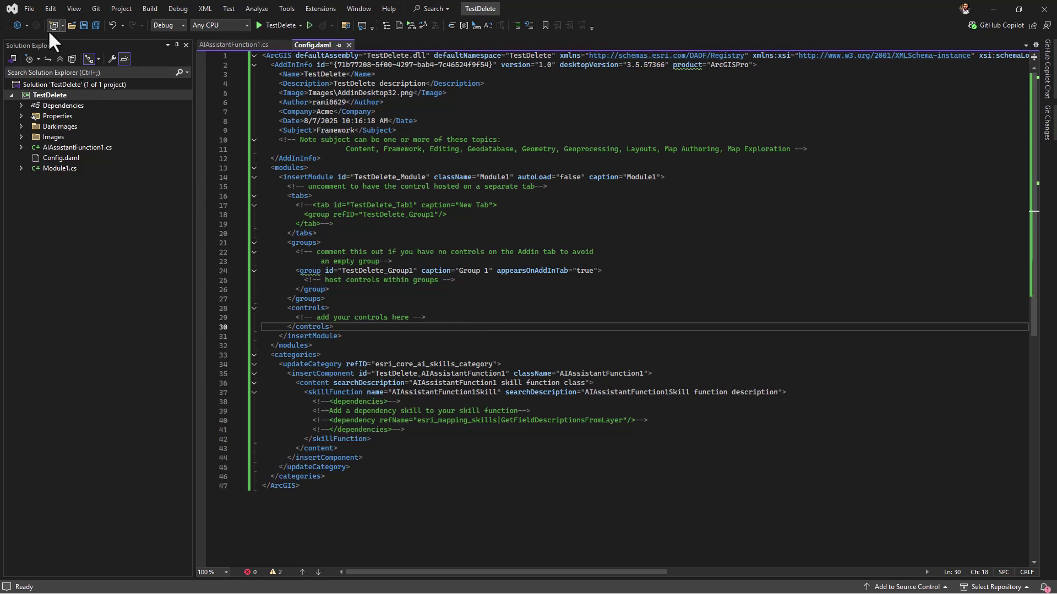
Open the GeoAIAssistant.sln solution in Visual Studio 2022.
{"action": "left_click", "coordinate": [32, 8]}
{"action": "mouse_move", "coordinate": [54, 35]}
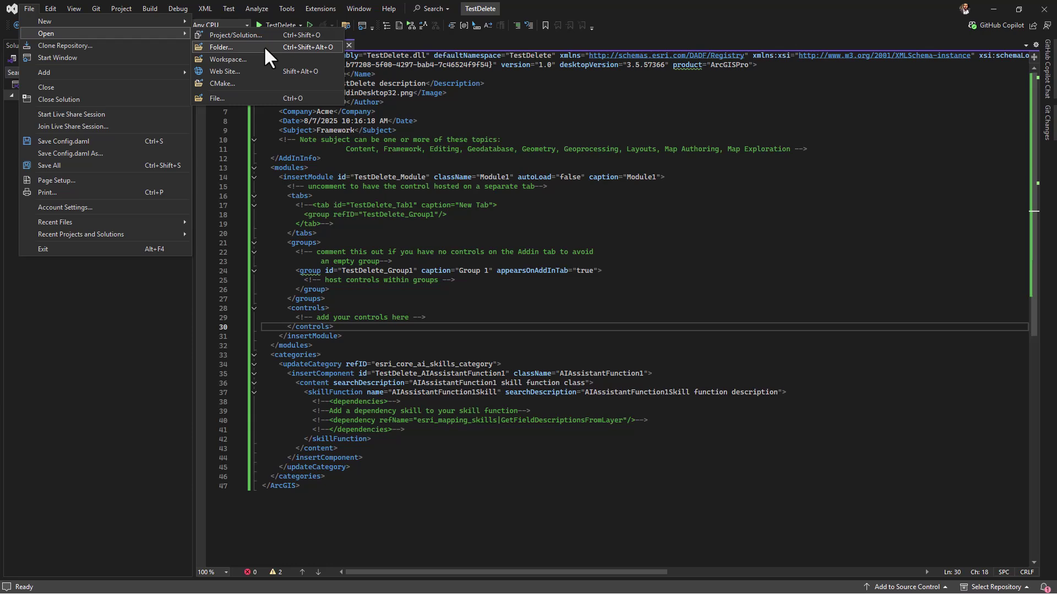
{"action": "left_click", "coordinate": [286, 31]}
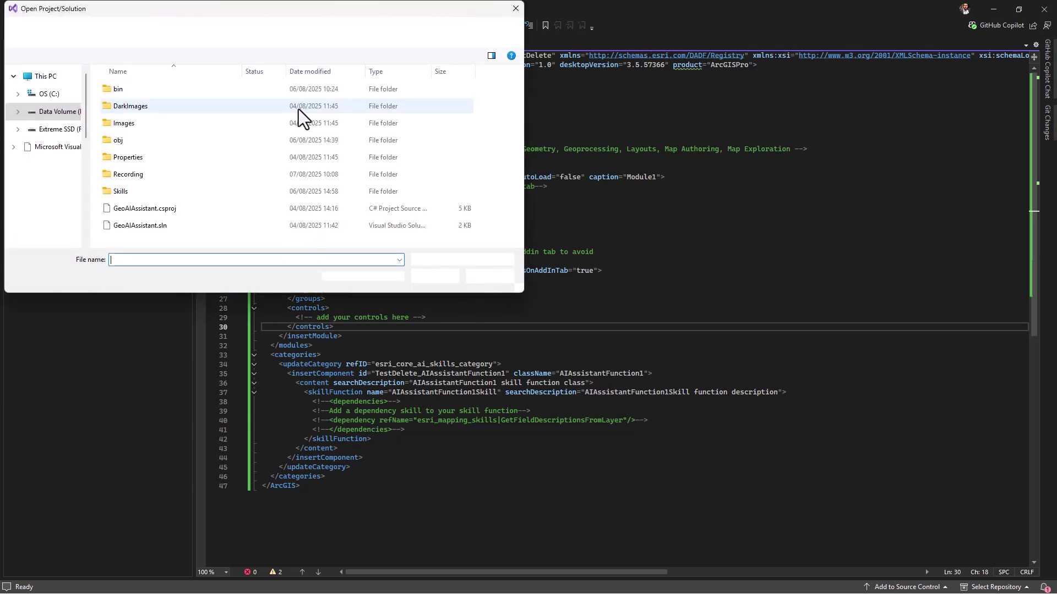
{"action": "left_click", "coordinate": [180, 230]}
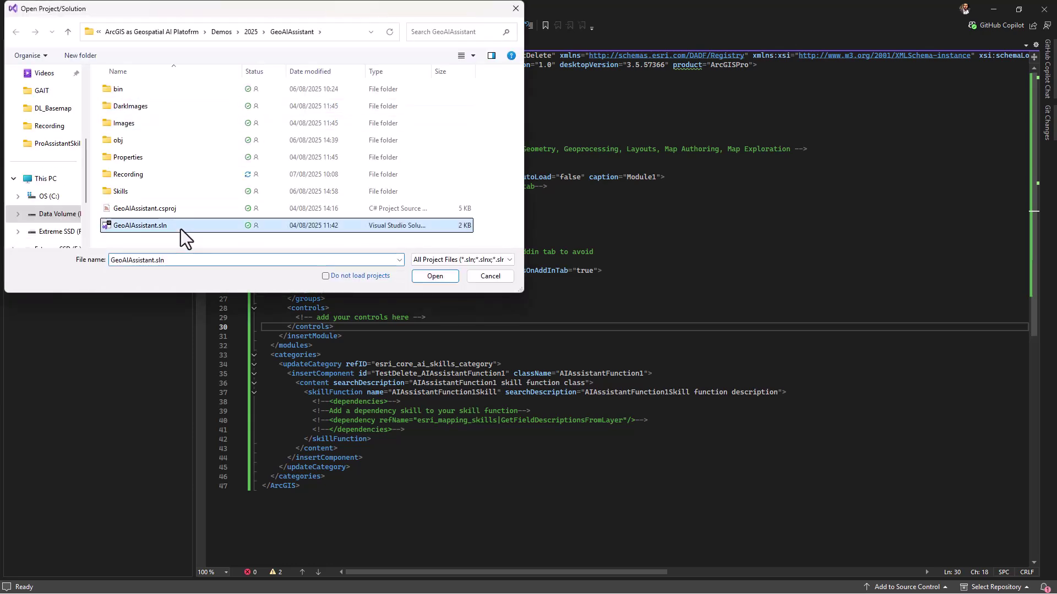
{"action": "left_click", "coordinate": [447, 277]}
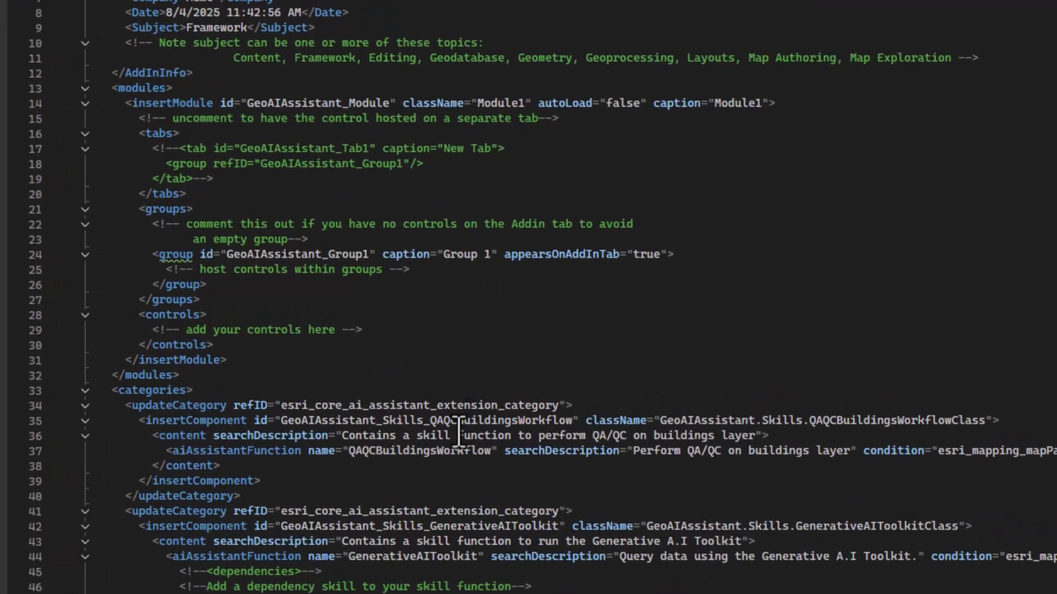
{"action": "double_click", "coordinate": [452, 421]}
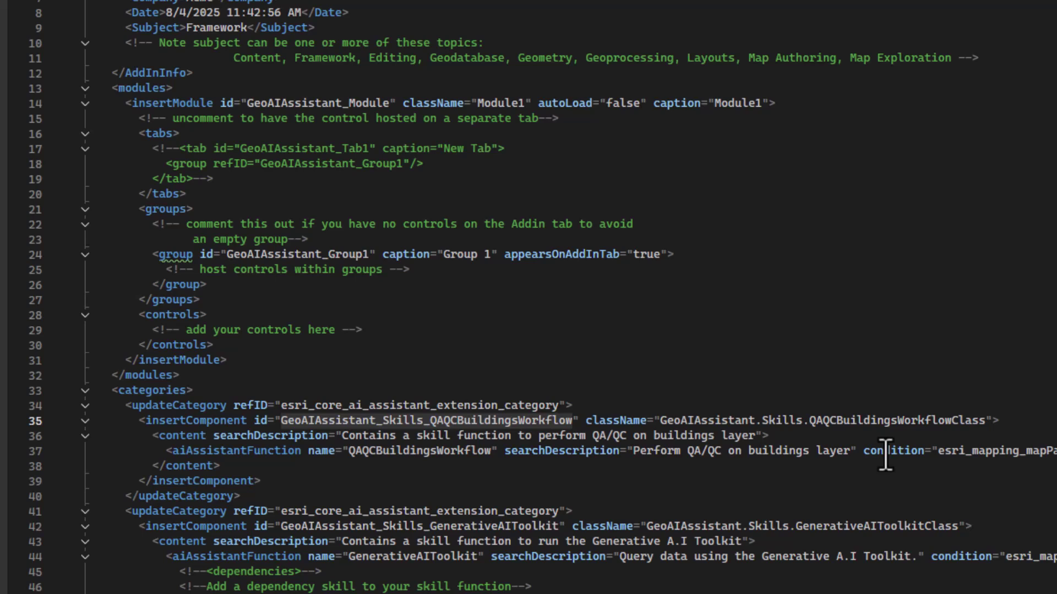
{"action": "left_click", "coordinate": [184, 515]}
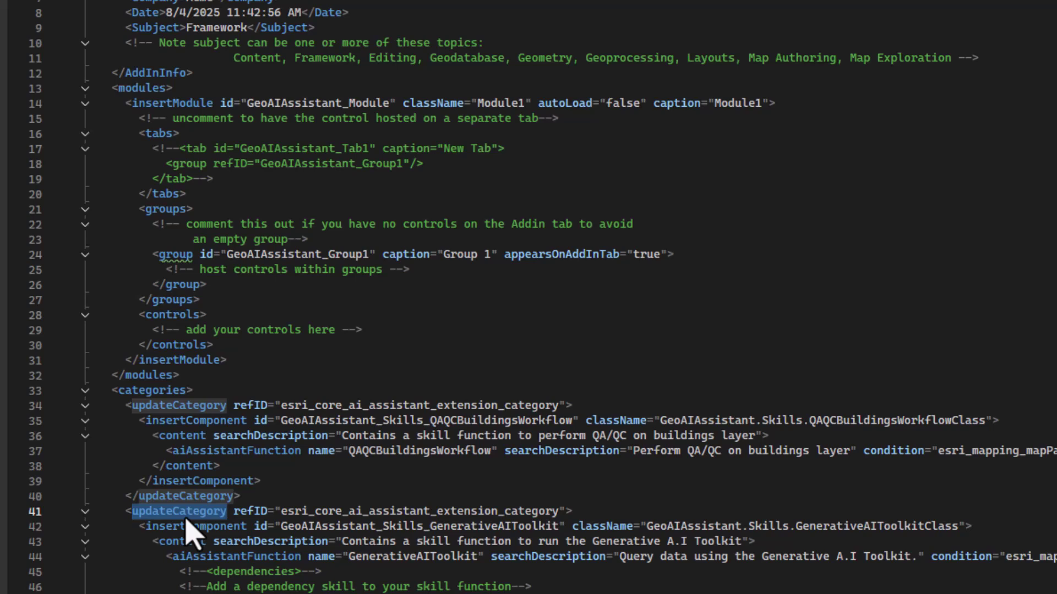
{"action": "double_click", "coordinate": [352, 512]}
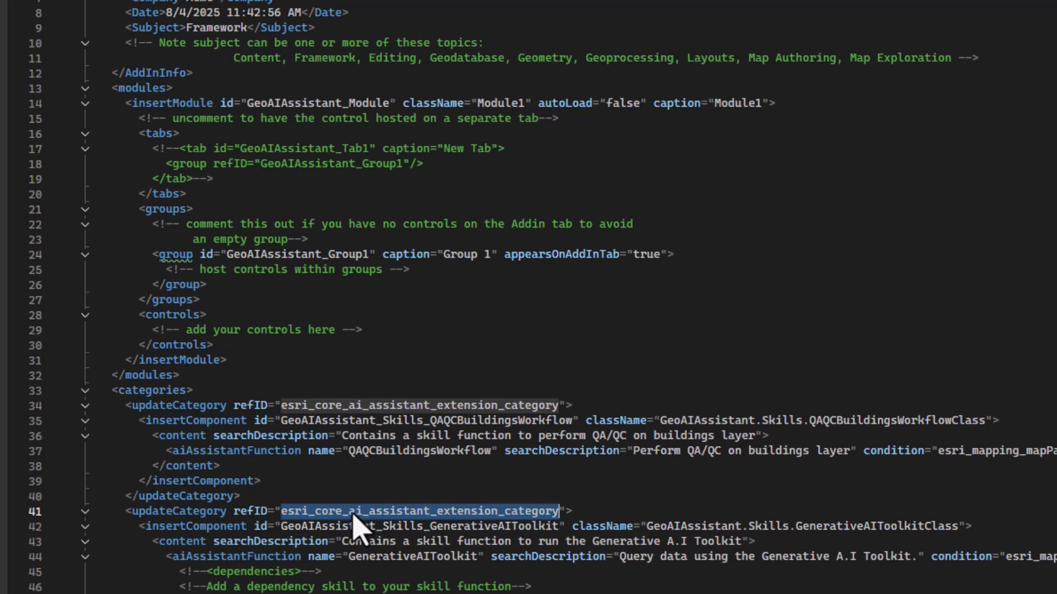
{"action": "left_click", "coordinate": [184, 544]}
{"action": "double_click", "coordinate": [184, 544]}
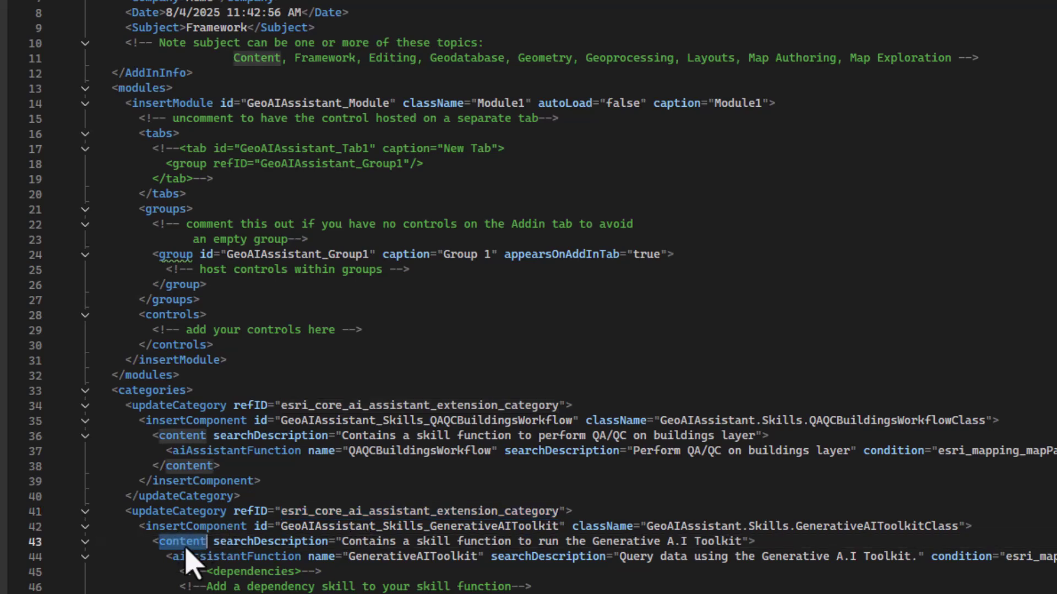
{"action": "double_click", "coordinate": [223, 557]}
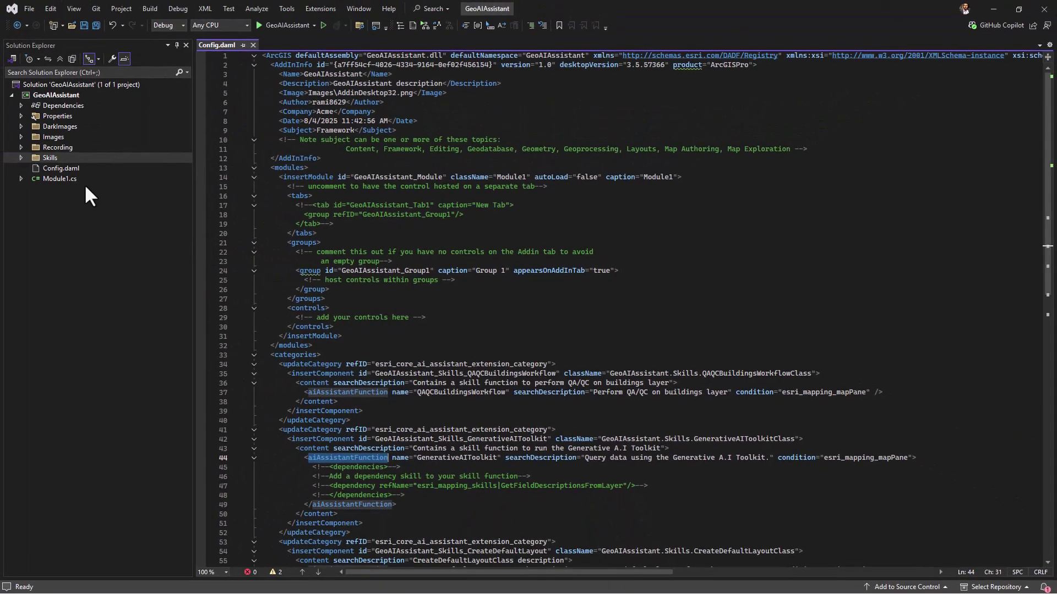
Open QAQCBuildingsWorkflow.cs from the Skills folder and highlight the QAQCBuildingsWorkflowClass name.
{"action": "left_click", "coordinate": [21, 158]}
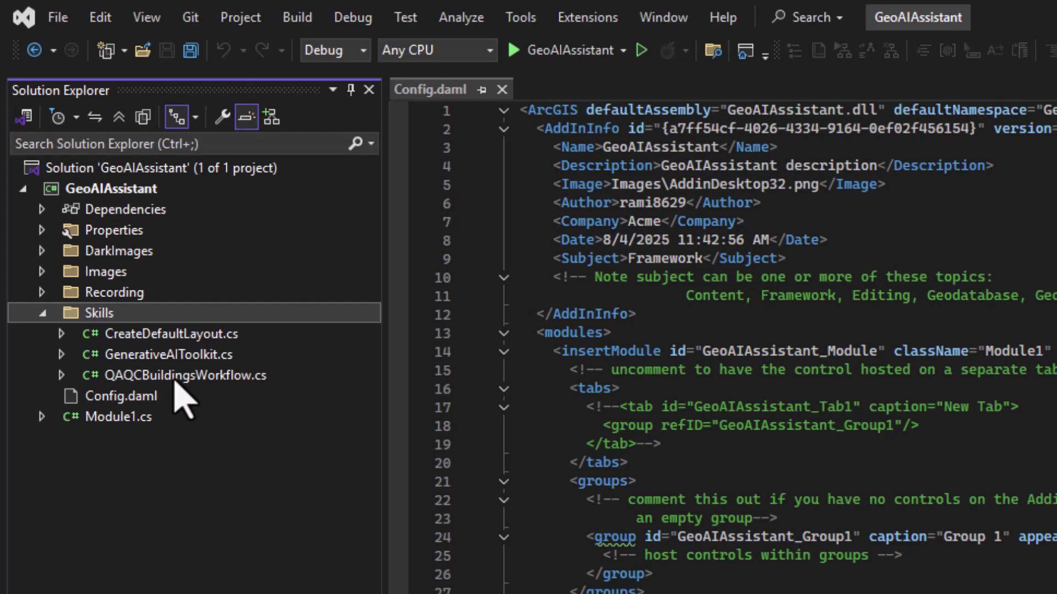
{"action": "double_click", "coordinate": [177, 376]}
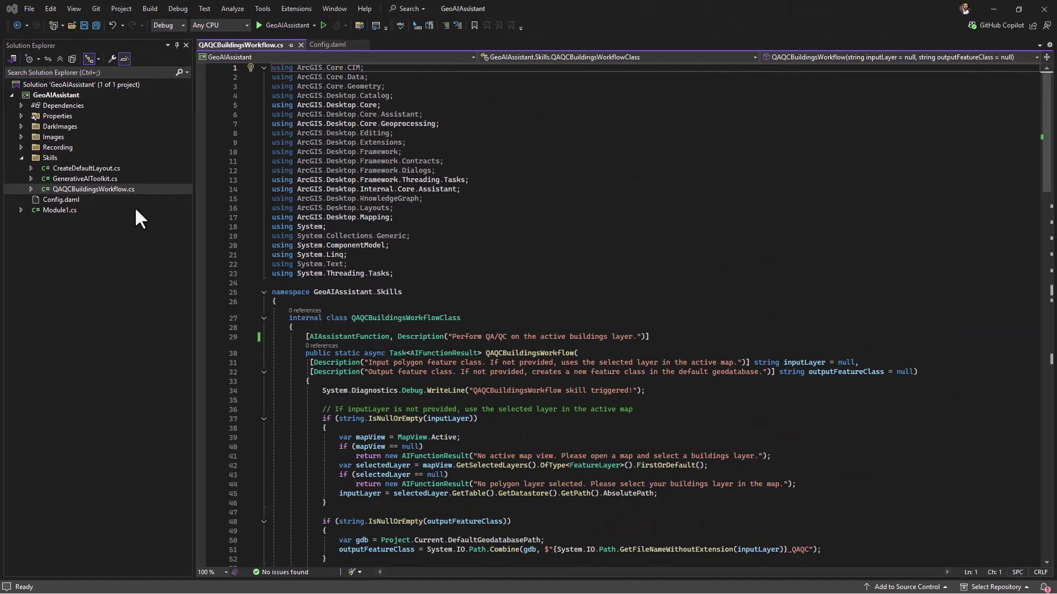
{"action": "double_click", "coordinate": [391, 318]}
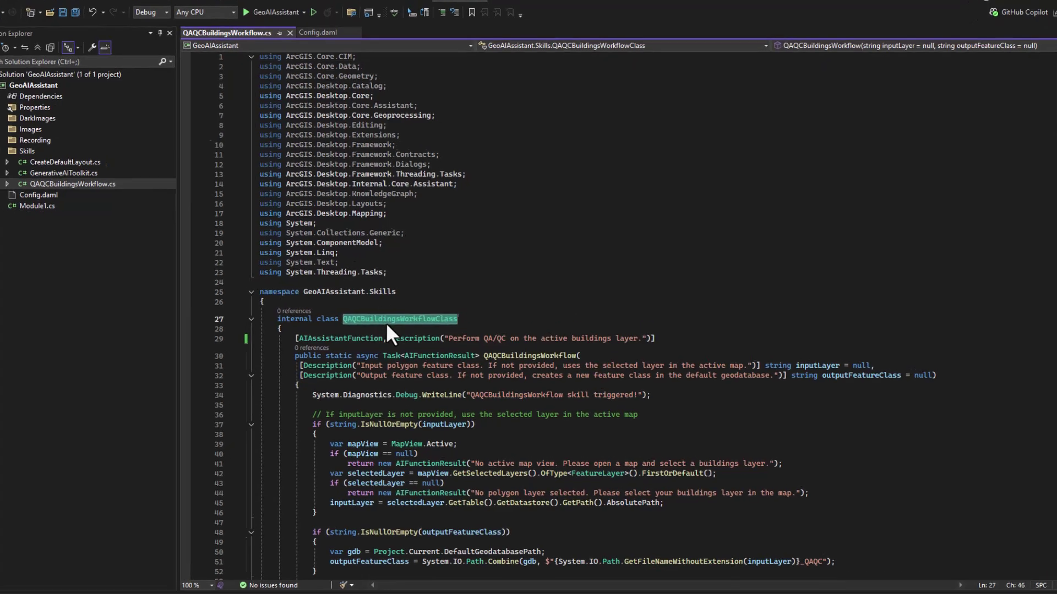
Inspect the AIAssistantFunction attribute, its description string, method name and parameter descriptions.
{"action": "mouse_move", "coordinate": [389, 326]}
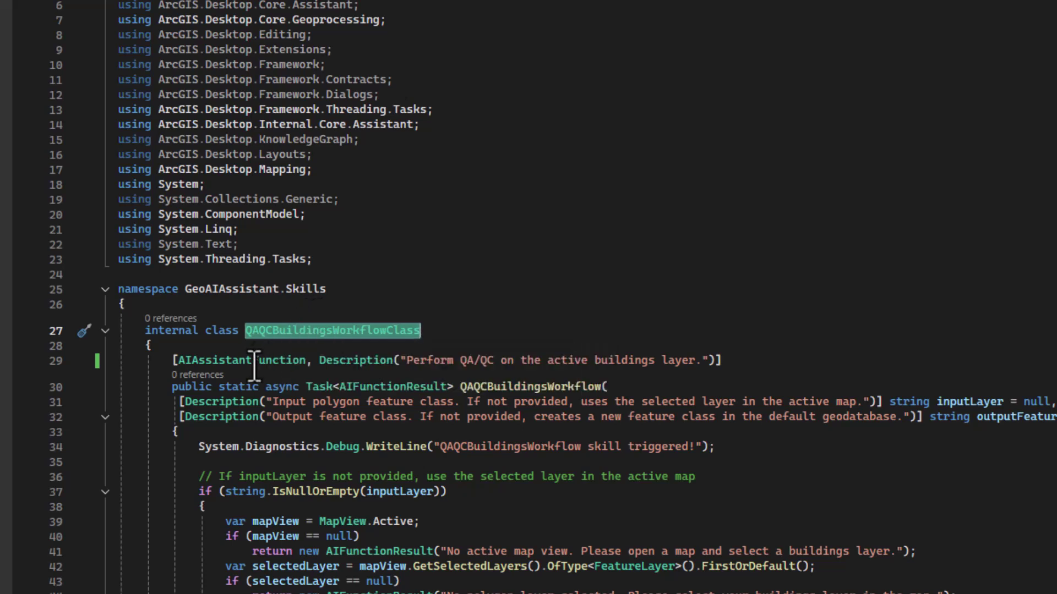
{"action": "mouse_move", "coordinate": [253, 366]}
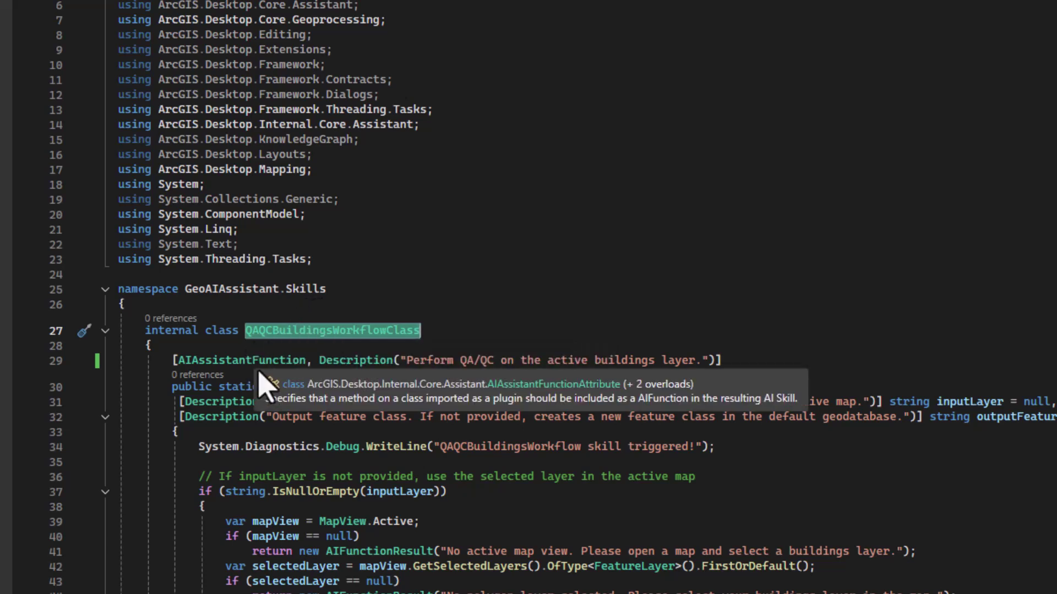
{"action": "double_click", "coordinate": [275, 361]}
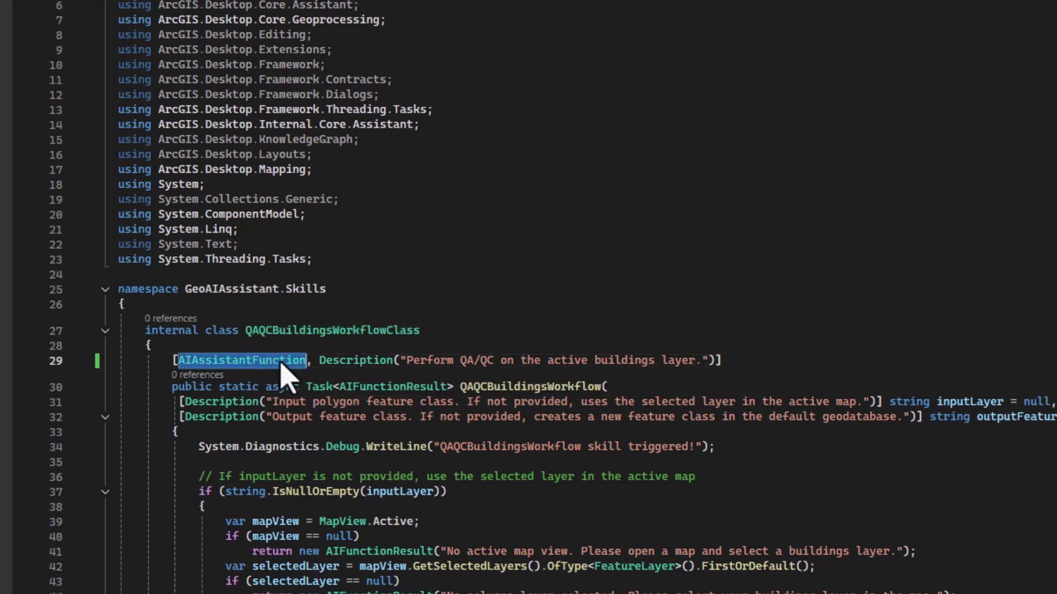
{"action": "mouse_move", "coordinate": [378, 358]}
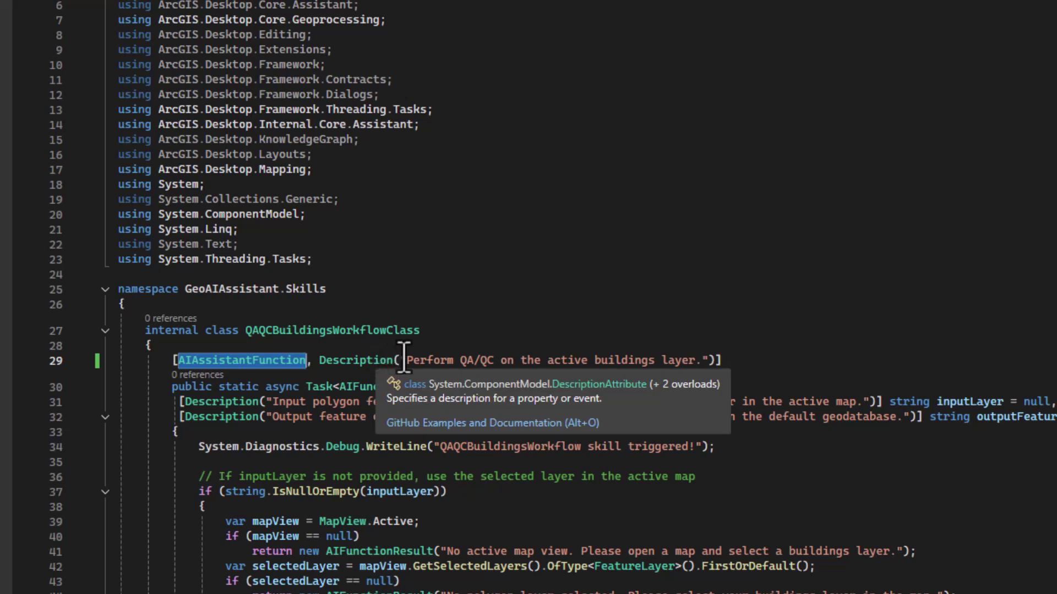
{"action": "left_click_drag", "start_coordinate": [406, 360], "coordinate": [700, 363]}
{"action": "key", "text": "shift+alt+equal"}
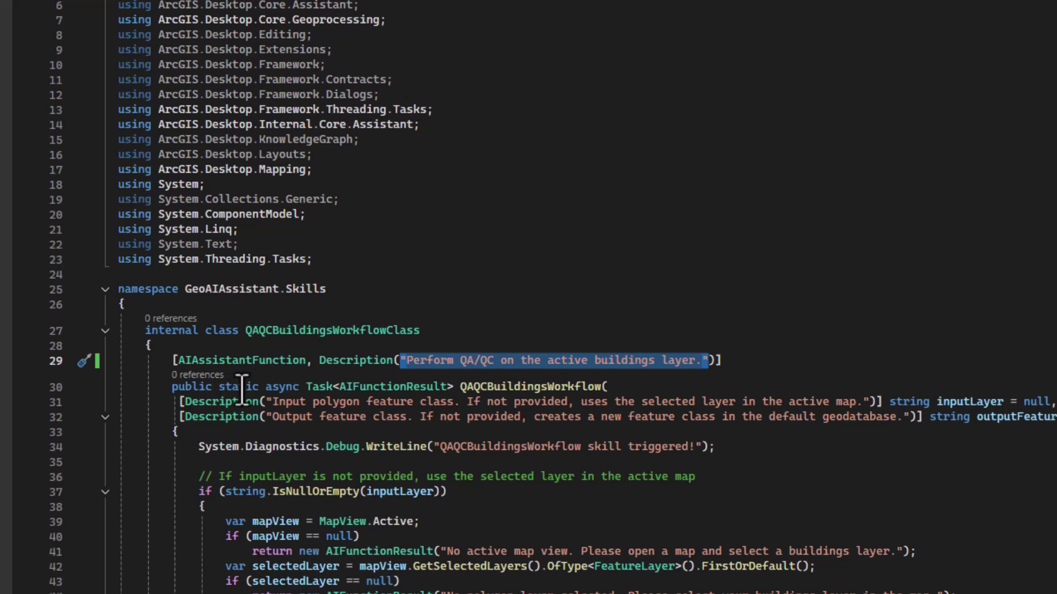
{"action": "mouse_move", "coordinate": [539, 392]}
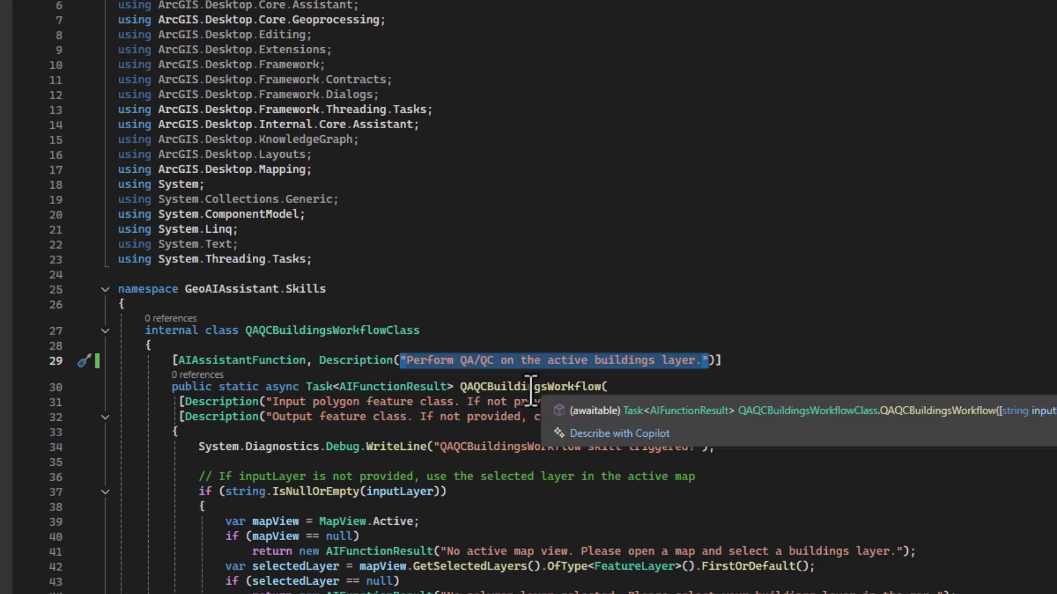
{"action": "double_click", "coordinate": [532, 388]}
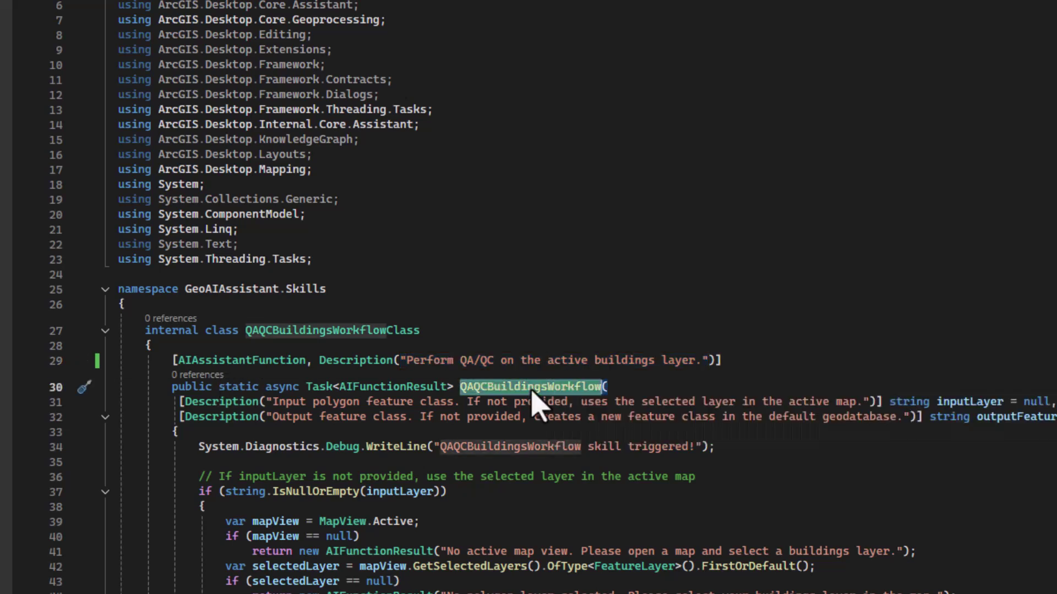
{"action": "left_click", "coordinate": [256, 409]}
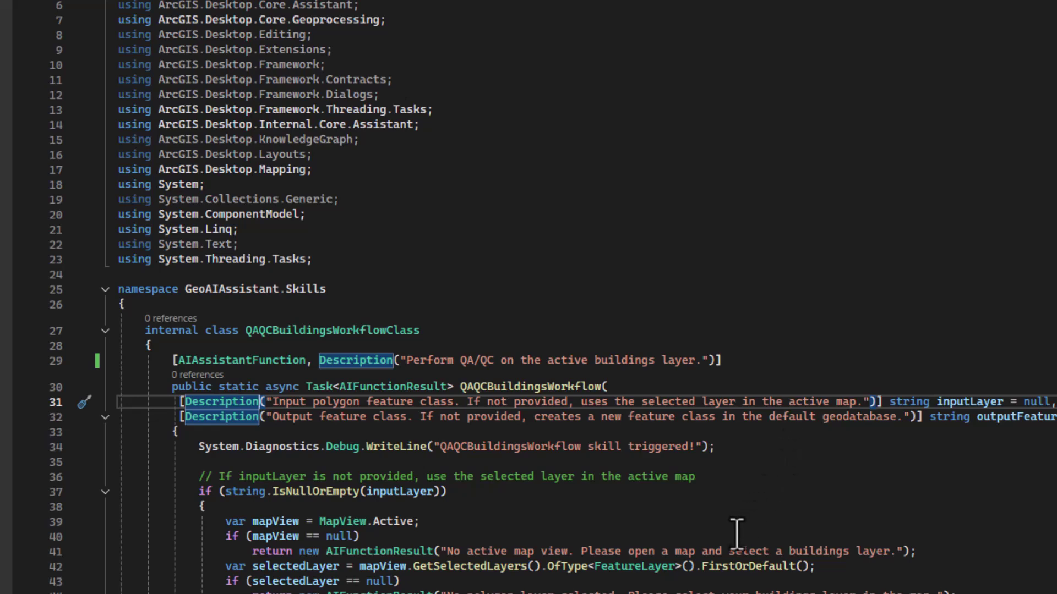
Scroll through the pairwise buffer, dissolve, multipart-to-singlepart and 125 cm buffer code.
{"action": "scroll", "coordinate": [738, 533], "scroll_direction": "down", "scroll_amount": 2}
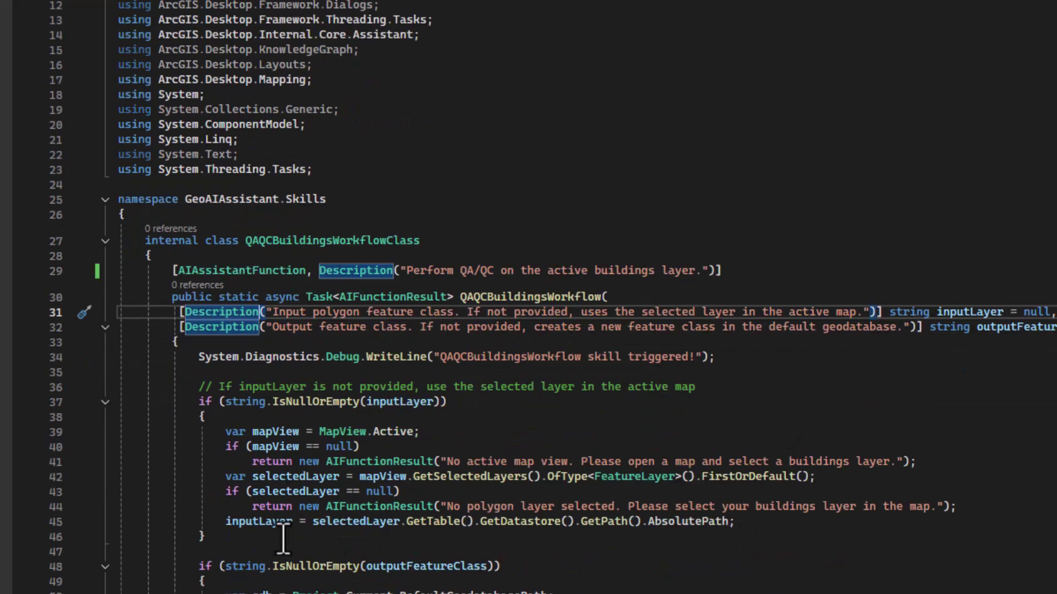
{"action": "scroll", "coordinate": [284, 539], "scroll_direction": "down", "scroll_amount": 2}
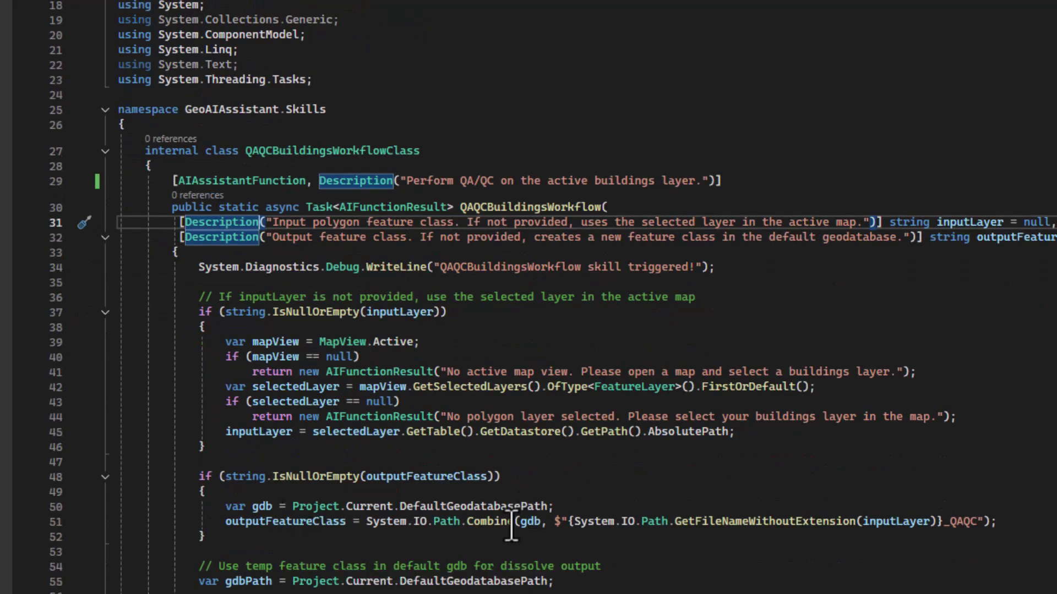
{"action": "mouse_move", "coordinate": [522, 525]}
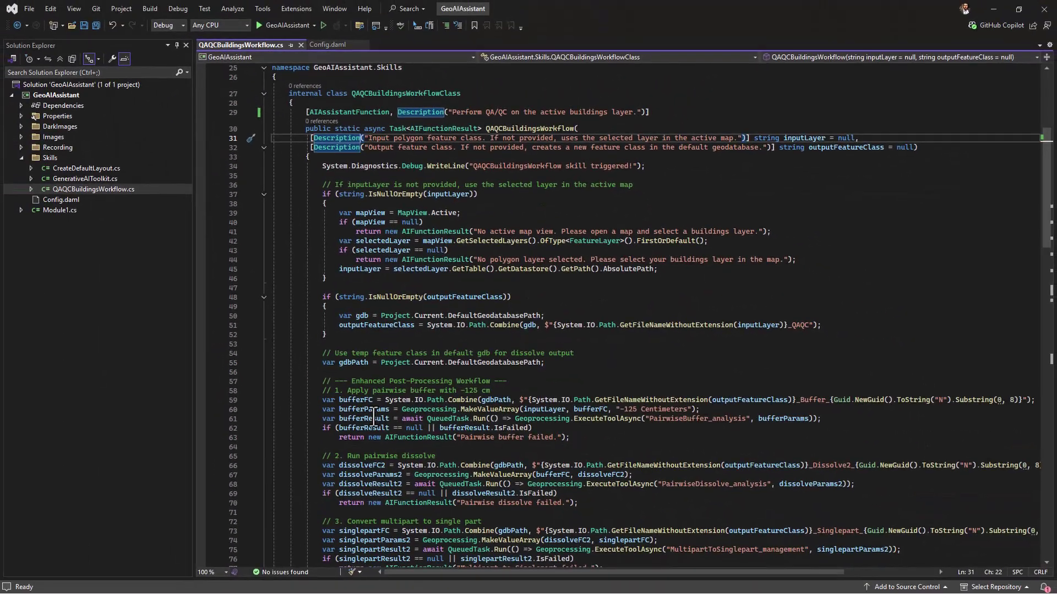
{"action": "mouse_move", "coordinate": [278, 573]}
{"action": "scroll", "coordinate": [372, 418], "scroll_direction": "down", "scroll_amount": 3}
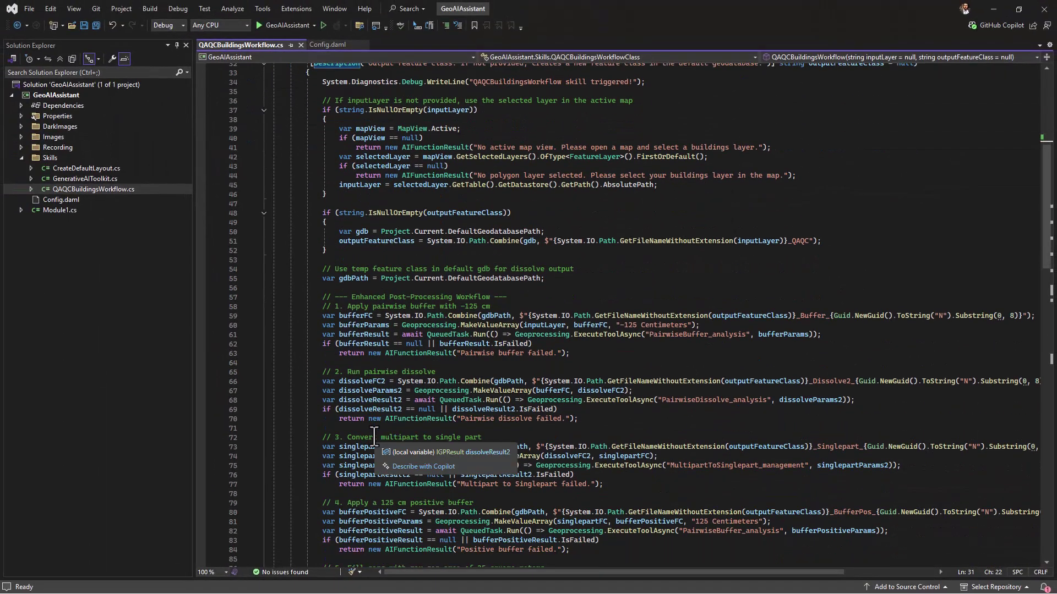
Highlight the MultipartToSinglepart_management tool name on line 75 and scroll further down.
{"action": "scroll", "coordinate": [373, 438], "scroll_direction": "down", "scroll_amount": 1}
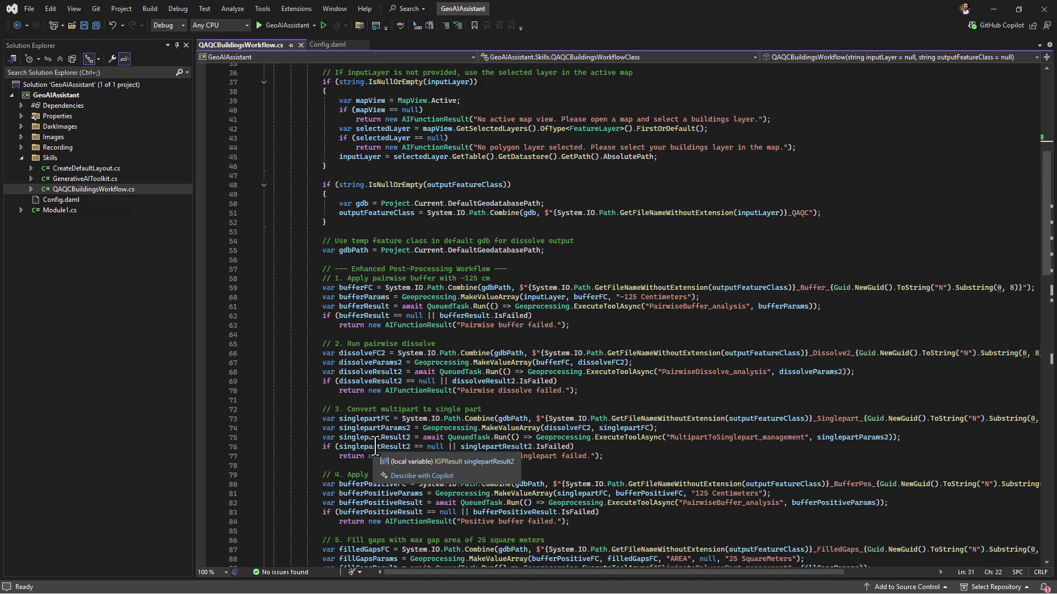
{"action": "double_click", "coordinate": [691, 438]}
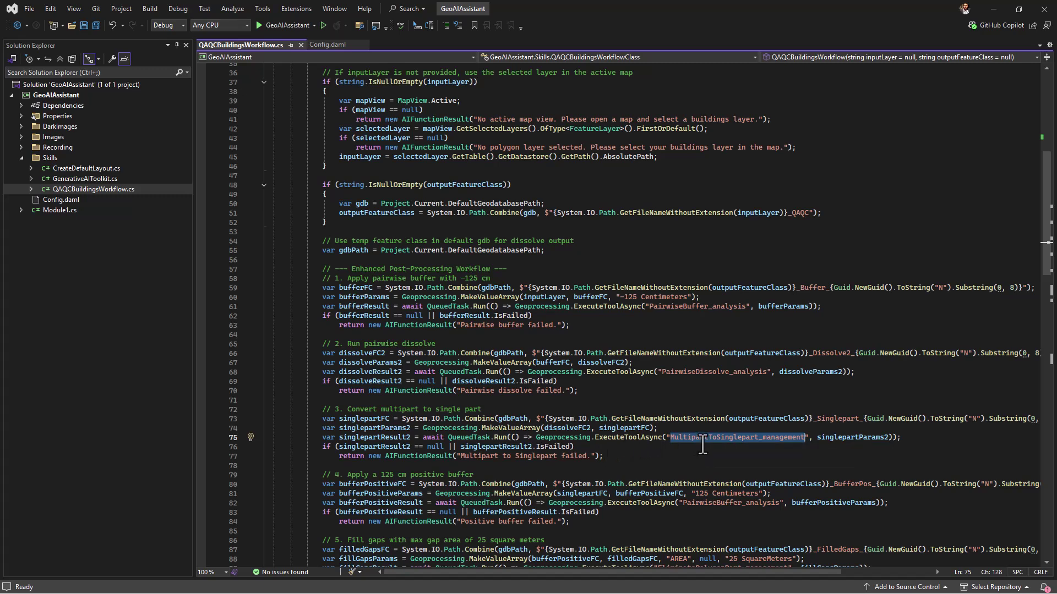
{"action": "scroll", "coordinate": [685, 450], "scroll_direction": "down", "scroll_amount": 2}
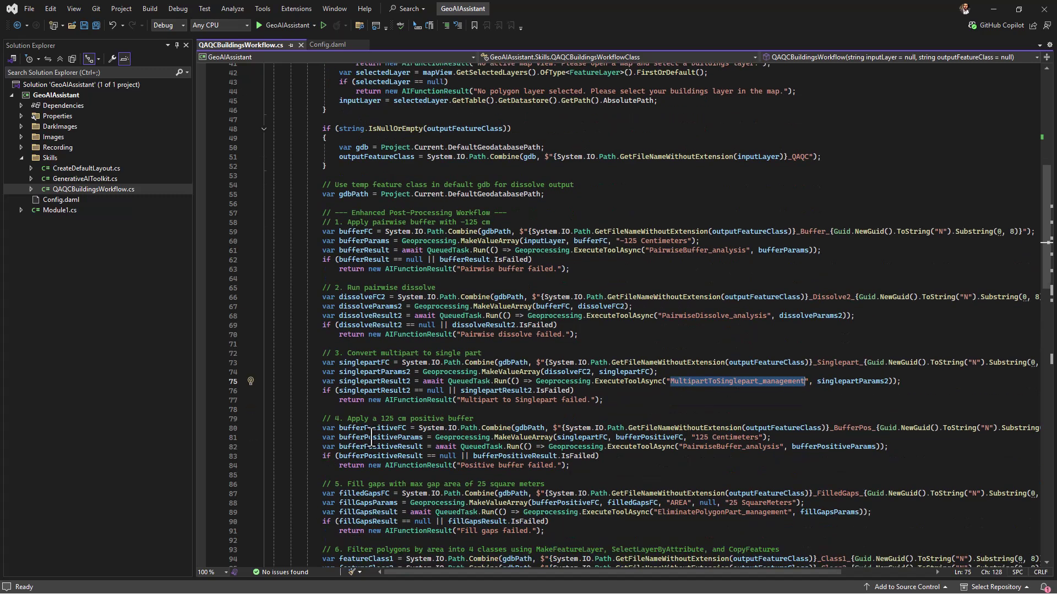
{"action": "scroll", "coordinate": [373, 440], "scroll_direction": "down", "scroll_amount": 1}
{"action": "scroll", "coordinate": [385, 452], "scroll_direction": "down", "scroll_amount": 2}
{"action": "scroll", "coordinate": [395, 489], "scroll_direction": "down", "scroll_amount": 8}
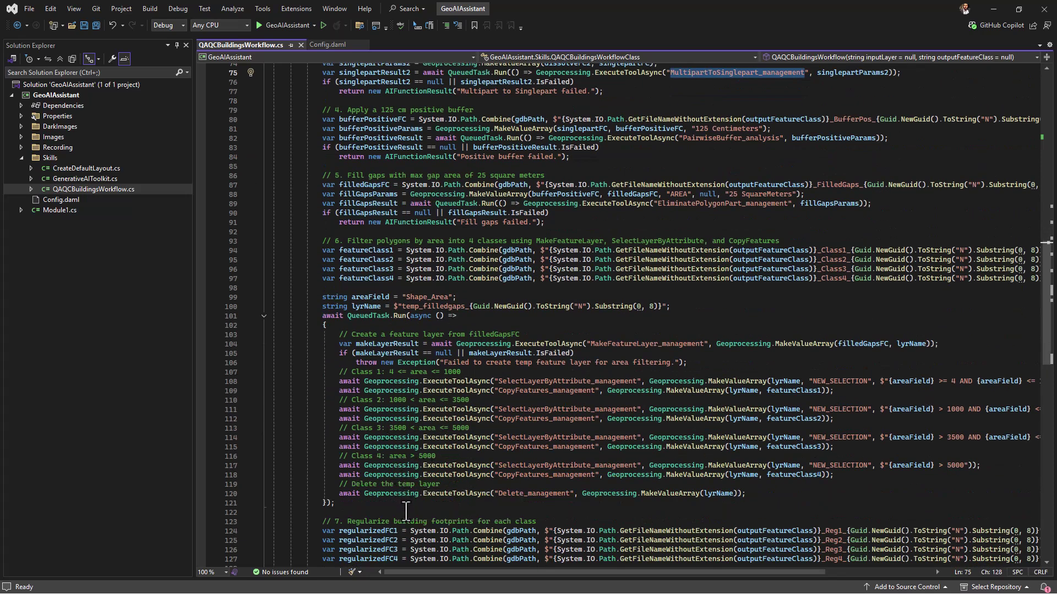
Scroll to the end of the workflow code, then open CreateDefaultLayout.cs and GenerativeAIToolkit.cs.
{"action": "scroll", "coordinate": [410, 503], "scroll_direction": "down", "scroll_amount": 3}
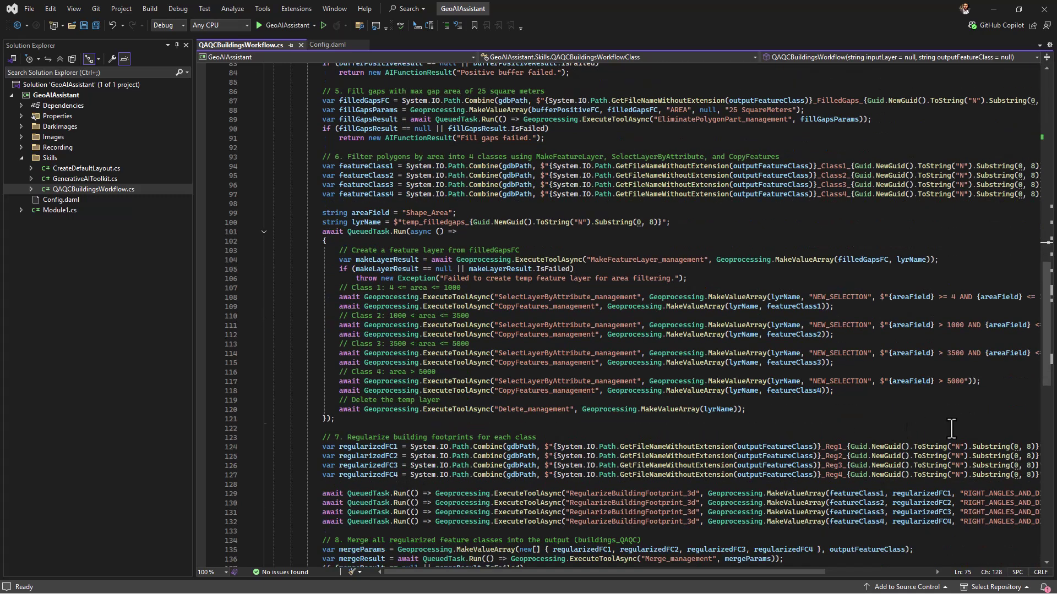
{"action": "scroll", "coordinate": [968, 441], "scroll_direction": "down", "scroll_amount": 3}
{"action": "scroll", "coordinate": [688, 493], "scroll_direction": "down", "scroll_amount": 2}
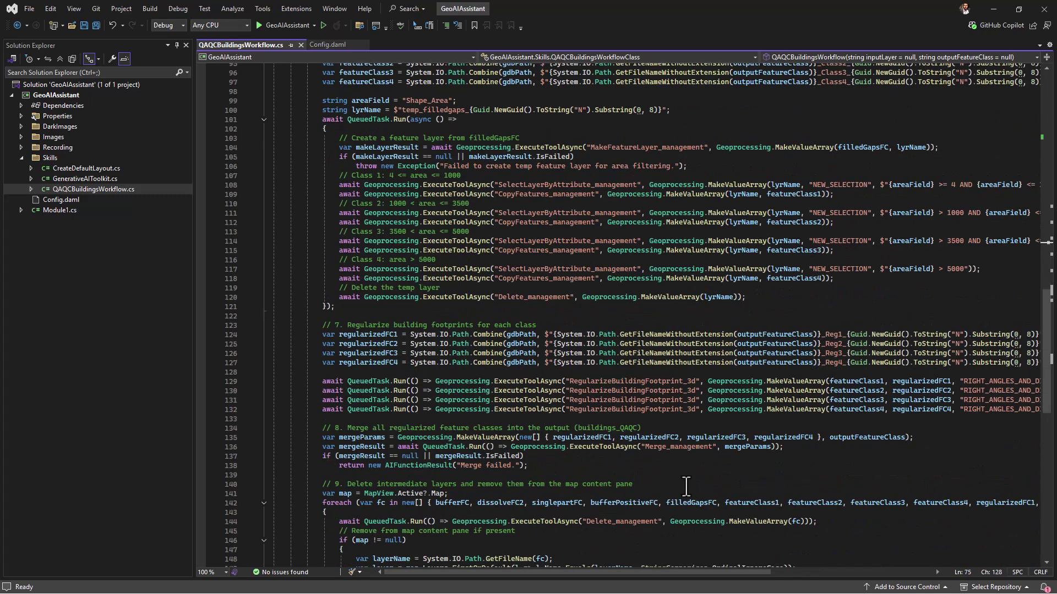
{"action": "scroll", "coordinate": [633, 457], "scroll_direction": "down", "scroll_amount": 2}
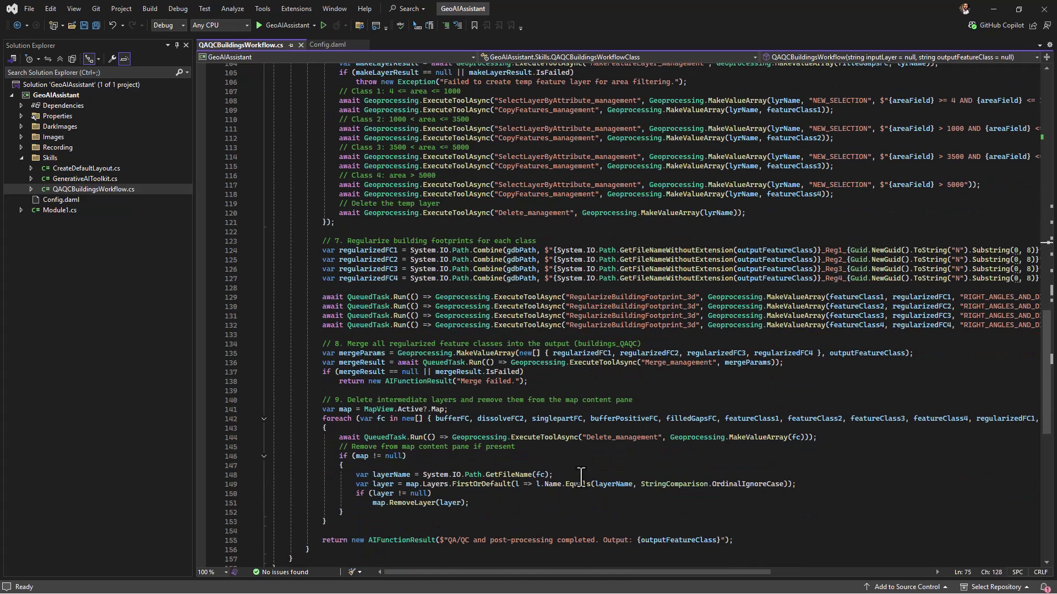
{"action": "scroll", "coordinate": [579, 447], "scroll_direction": "down", "scroll_amount": 3}
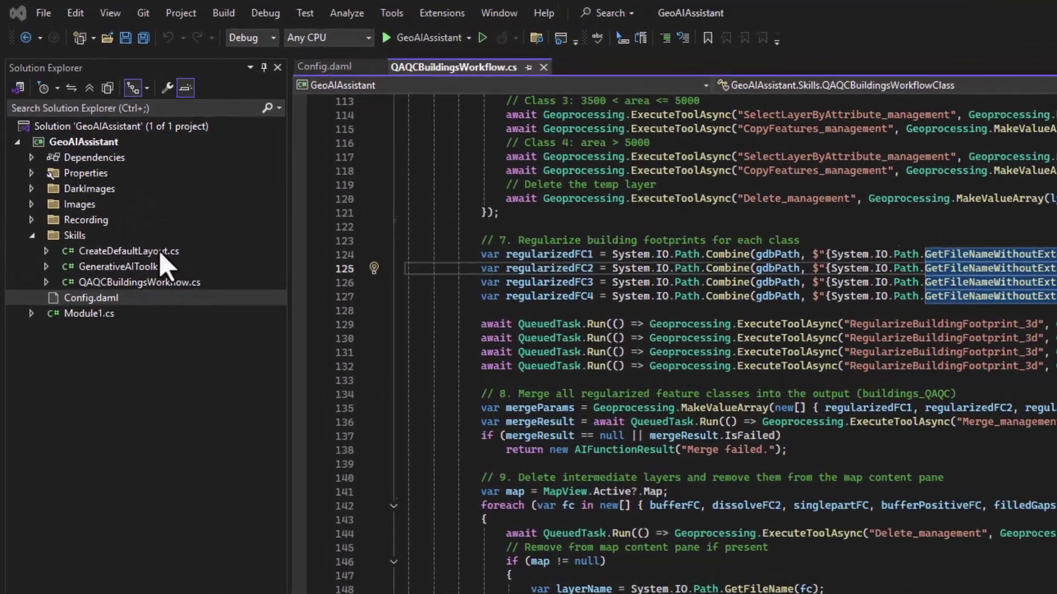
{"action": "left_click", "coordinate": [108, 168]}
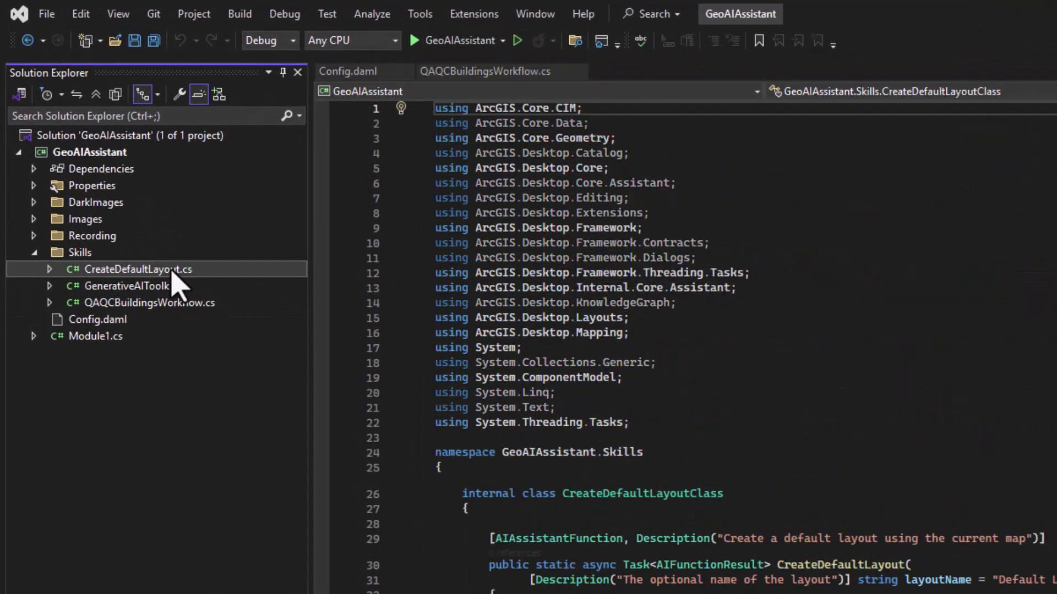
{"action": "left_click", "coordinate": [147, 288]}
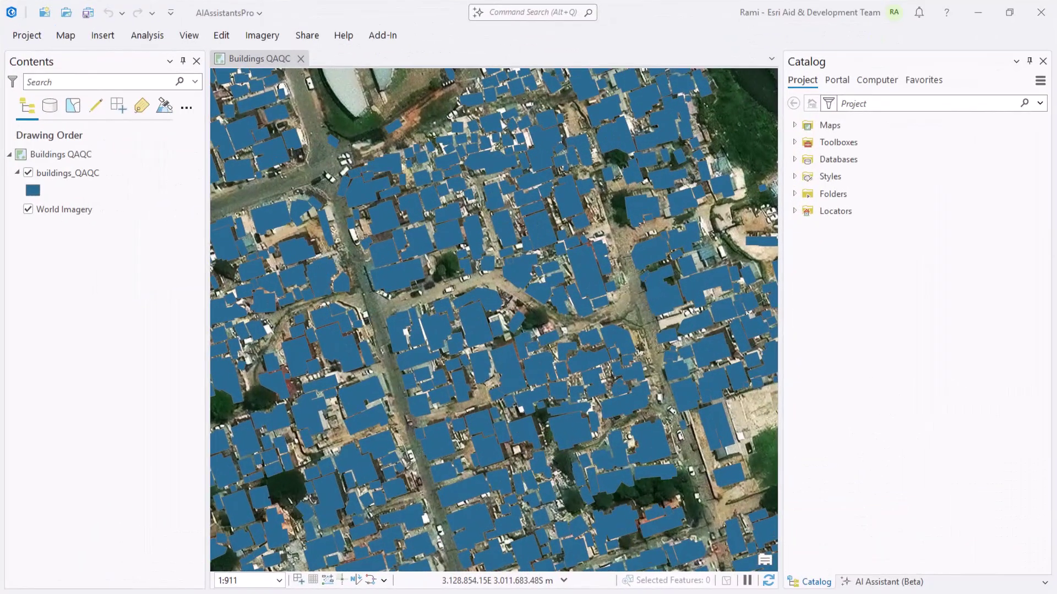
Close the Buildings QAQC map and insert a new blank map.
{"action": "left_click", "coordinate": [277, 61]}
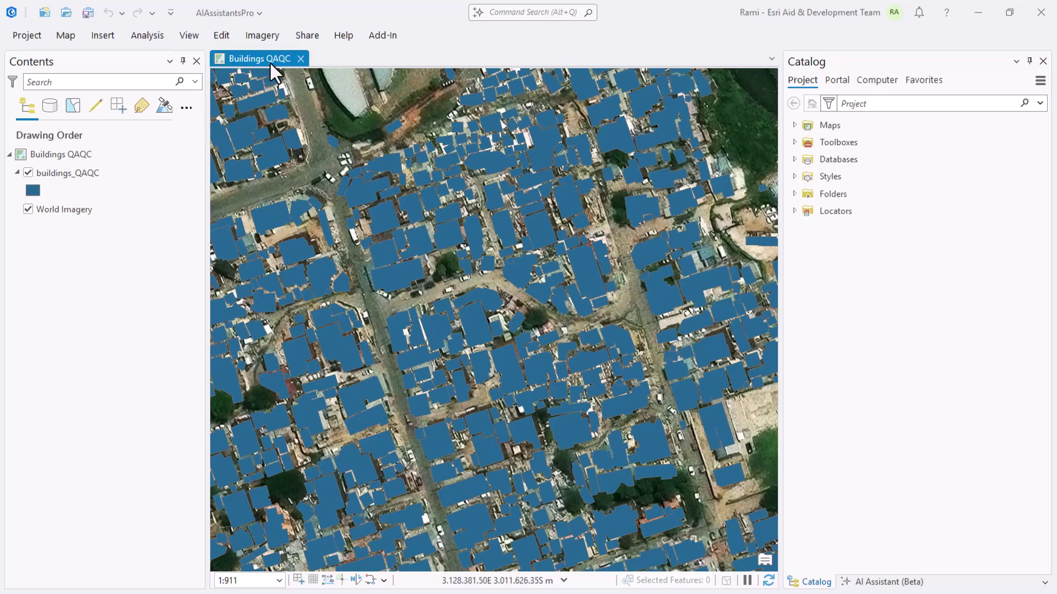
{"action": "left_click", "coordinate": [300, 58]}
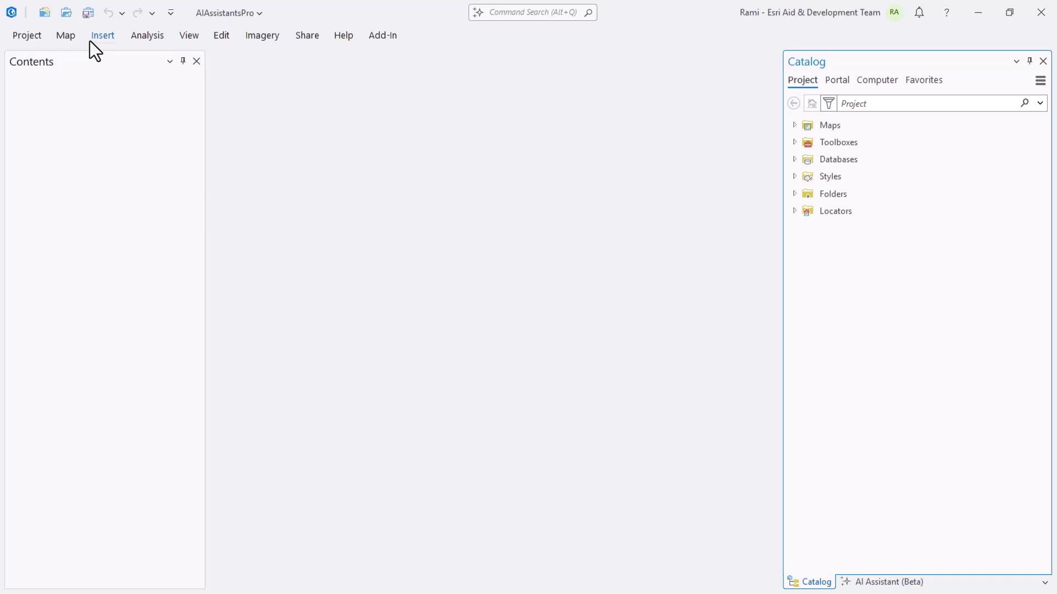
{"action": "left_click", "coordinate": [104, 38]}
{"action": "left_click", "coordinate": [37, 68]}
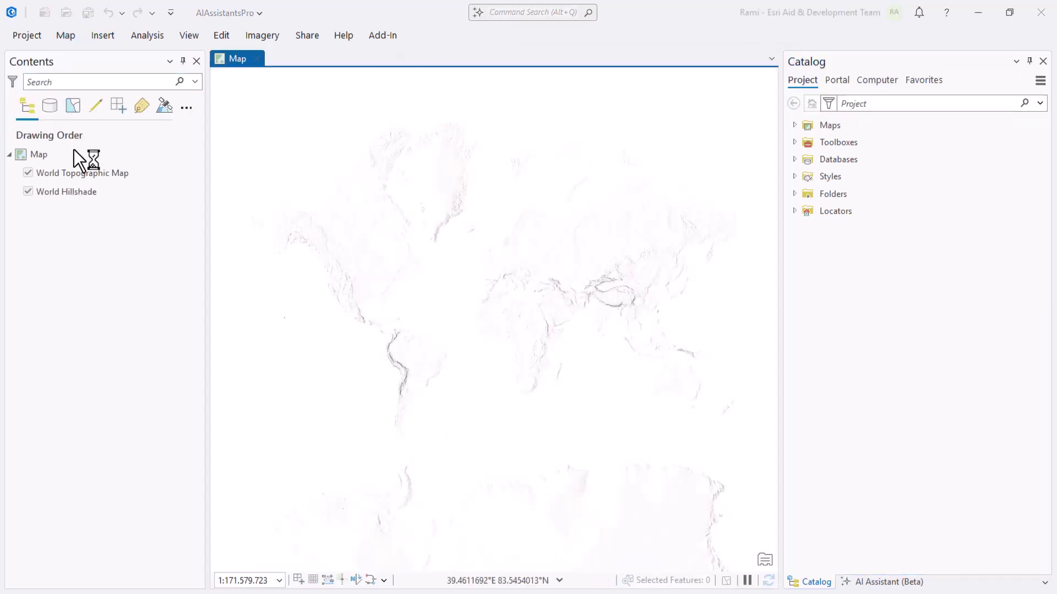
Rename the new map to 'Agriculture Analysis'.
{"action": "left_click", "coordinate": [41, 156]}
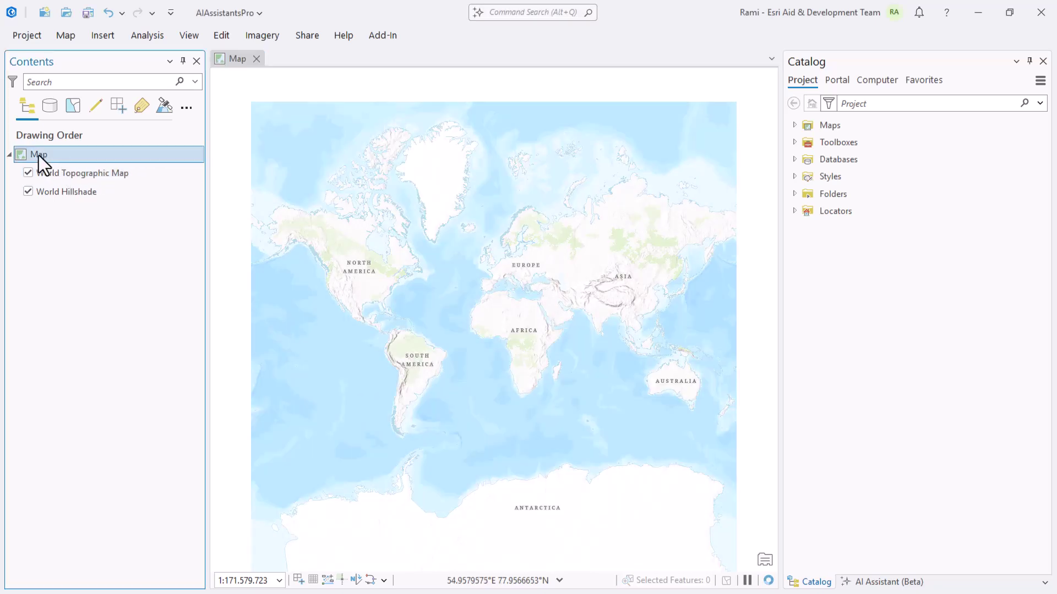
{"action": "left_click", "coordinate": [38, 156]}
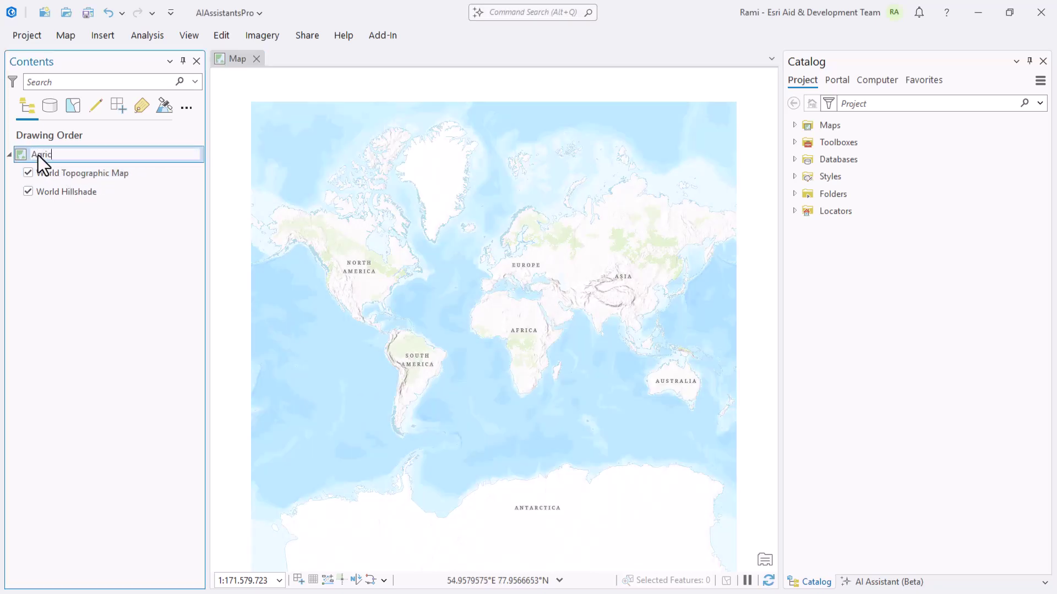
{"action": "type", "text": "Agriculture Analysis"}
{"action": "key", "text": "Return"}
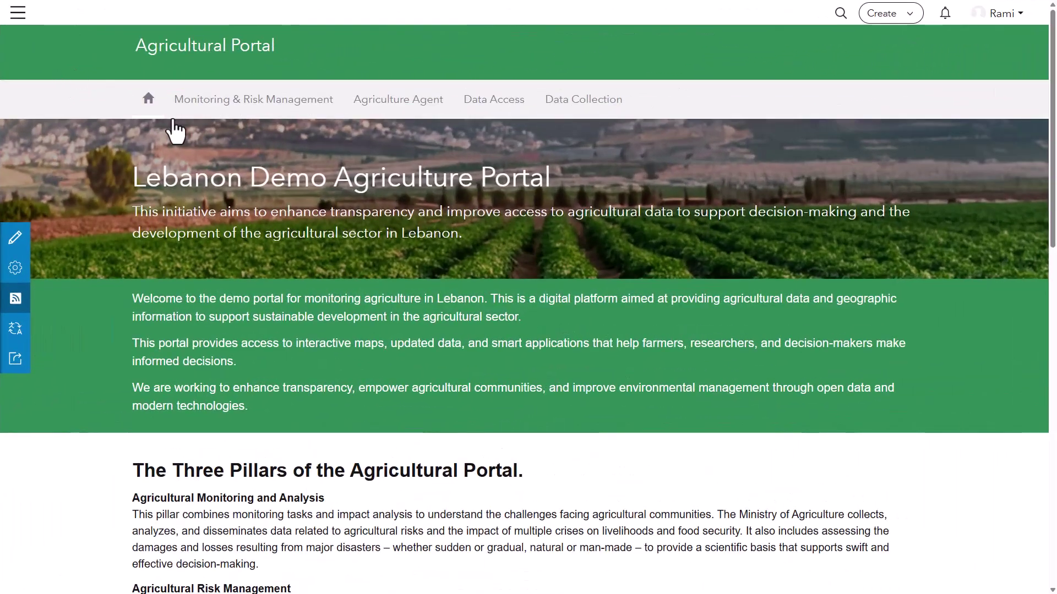
Explore the Monitoring & Risk Management fields map over the Bekaa valley, then open the Agriculture Monitoring dashboard.
{"action": "left_click", "coordinate": [279, 113]}
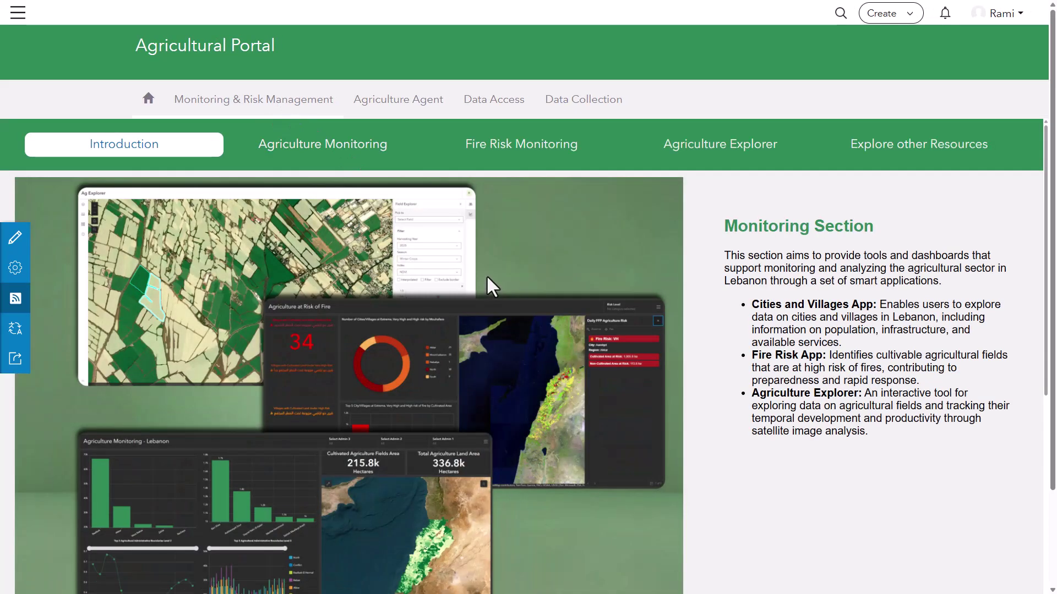
{"action": "scroll", "coordinate": [488, 283], "scroll_direction": "down", "scroll_amount": 8}
{"action": "scroll", "coordinate": [484, 292], "scroll_direction": "down", "scroll_amount": 1}
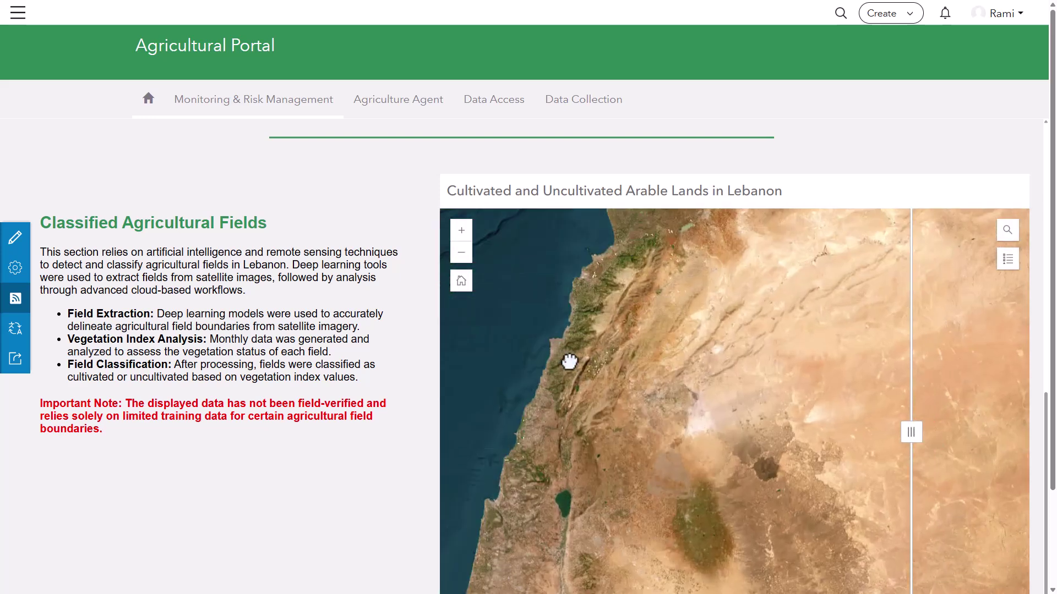
{"action": "scroll", "coordinate": [557, 353], "scroll_direction": "down", "scroll_amount": 4}
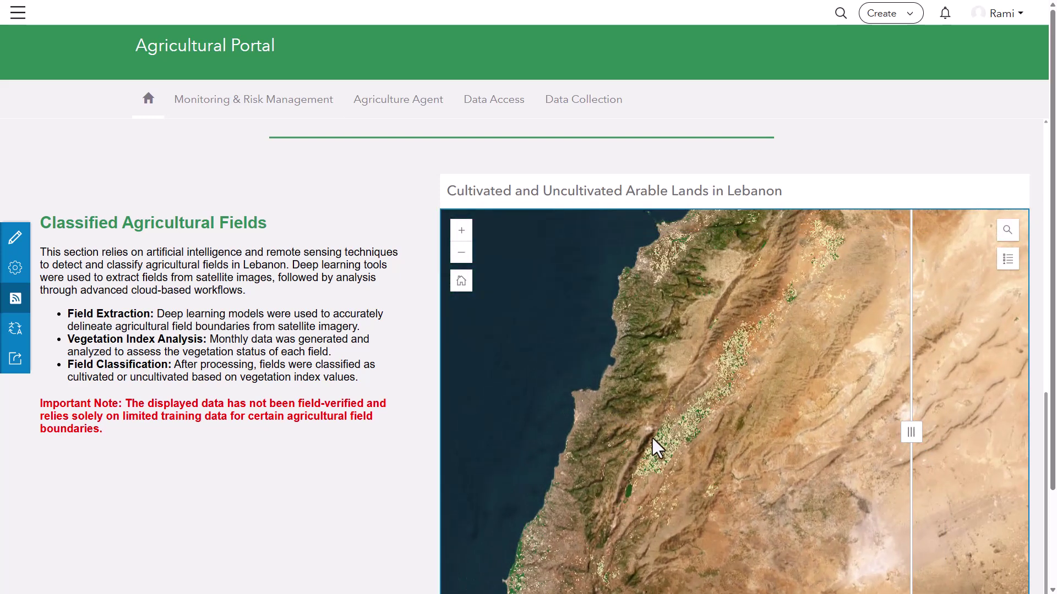
{"action": "scroll", "coordinate": [647, 459], "scroll_direction": "up", "scroll_amount": 2}
{"action": "scroll", "coordinate": [647, 456], "scroll_direction": "up", "scroll_amount": 4}
{"action": "scroll", "coordinate": [644, 423], "scroll_direction": "down", "scroll_amount": 3}
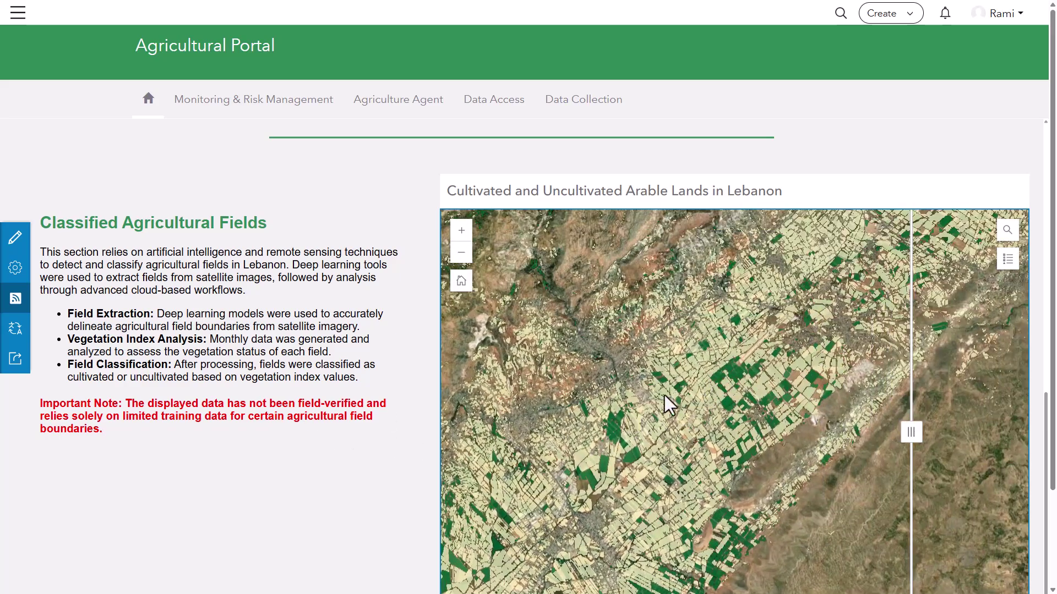
{"action": "left_click_drag", "start_coordinate": [716, 357], "coordinate": [663, 429]}
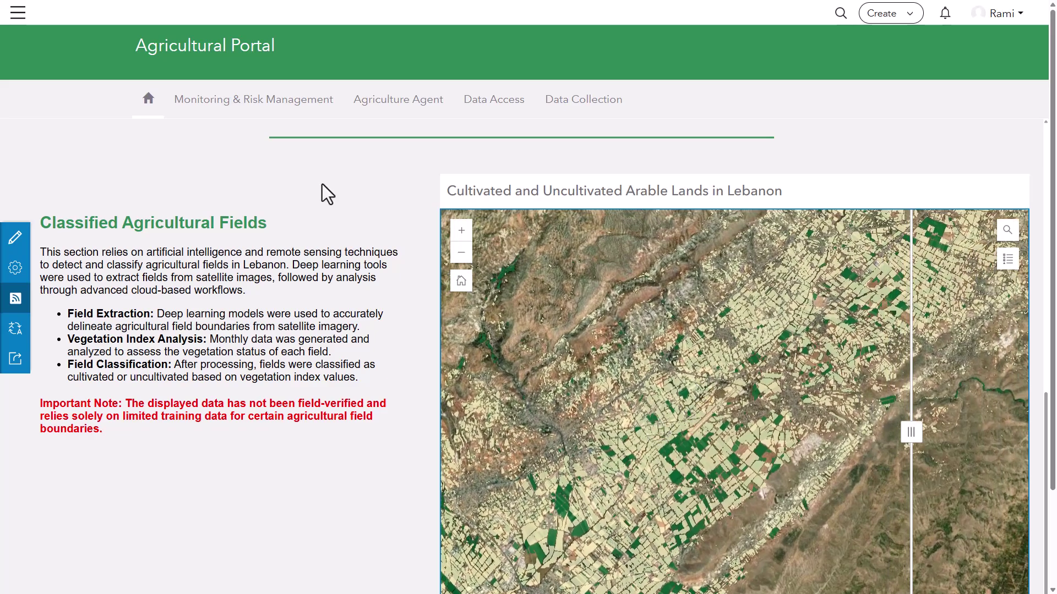
{"action": "scroll", "coordinate": [322, 187], "scroll_direction": "up", "scroll_amount": 8}
{"action": "left_click", "coordinate": [320, 155]}
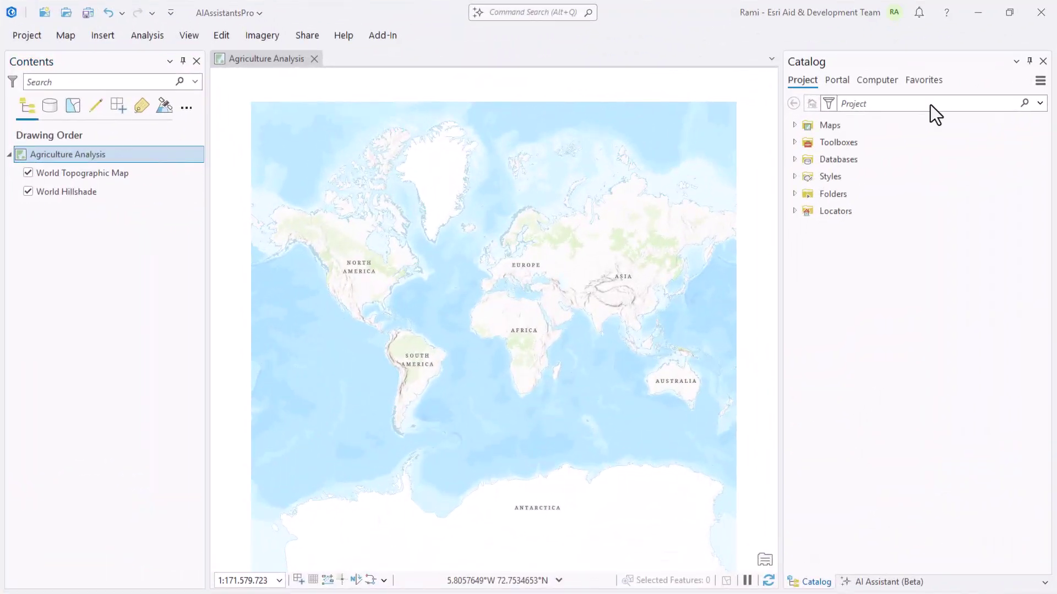
Add the agriculture activity and fire forecasting services to the map from pasted data paths.
{"action": "left_click", "coordinate": [69, 39]}
{"action": "left_click", "coordinate": [366, 93]}
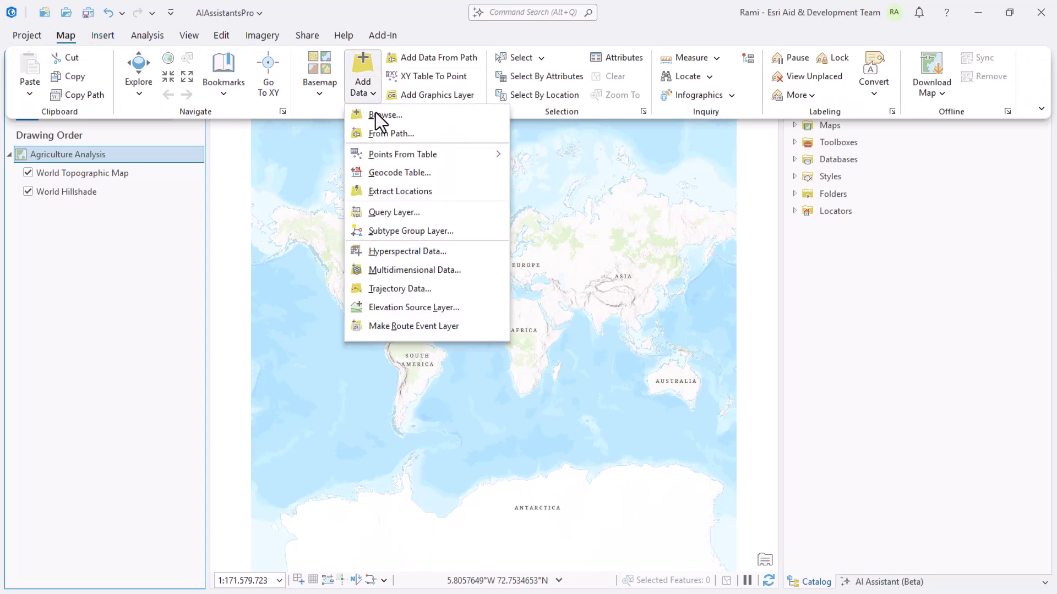
{"action": "left_click", "coordinate": [391, 134]}
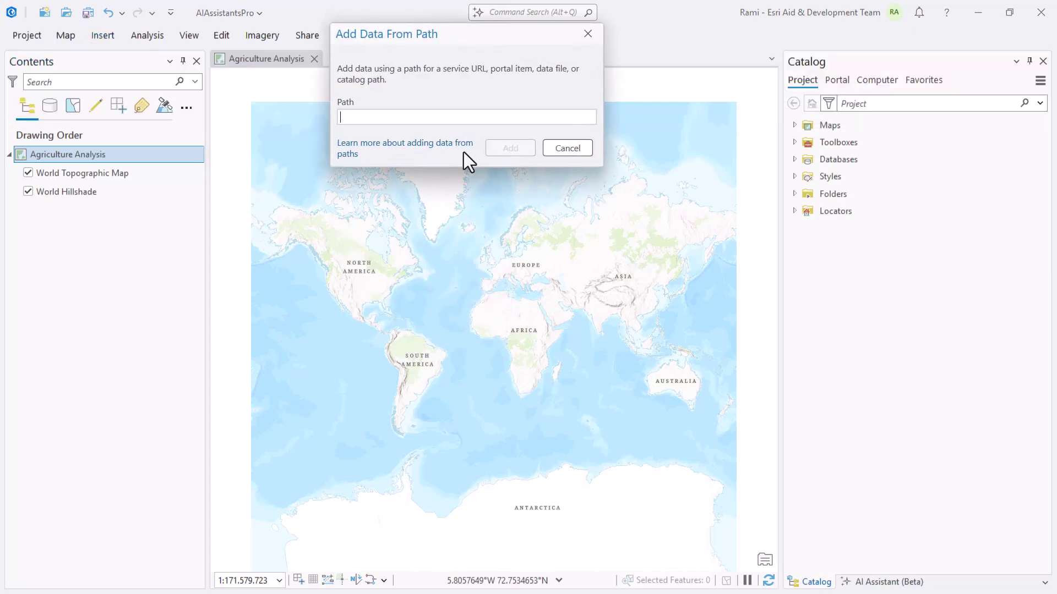
{"action": "key", "text": "ctrl+v"}
{"action": "left_click", "coordinate": [514, 149]}
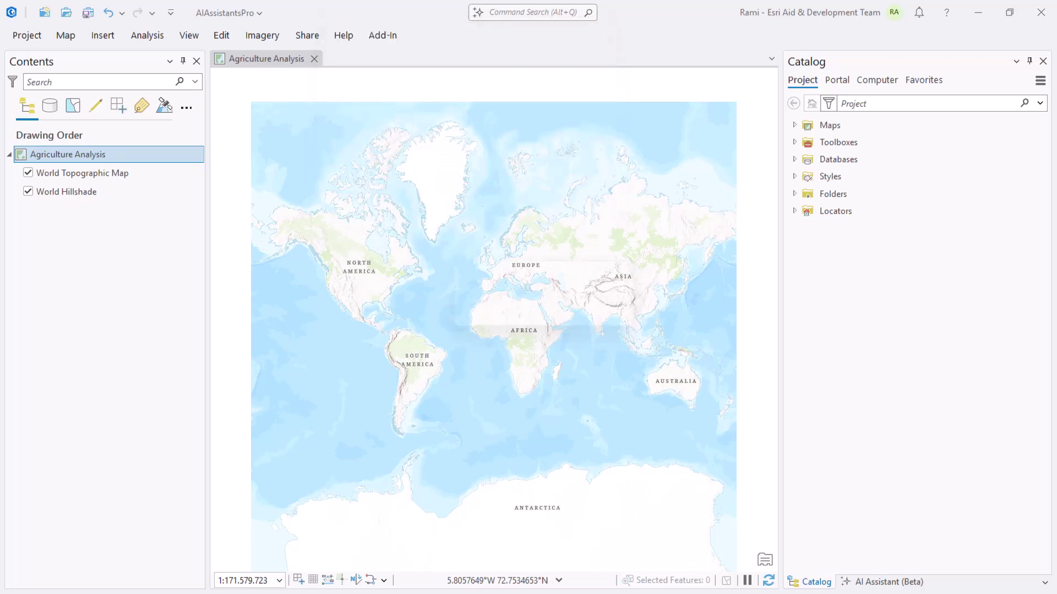
{"action": "left_click", "coordinate": [65, 35]}
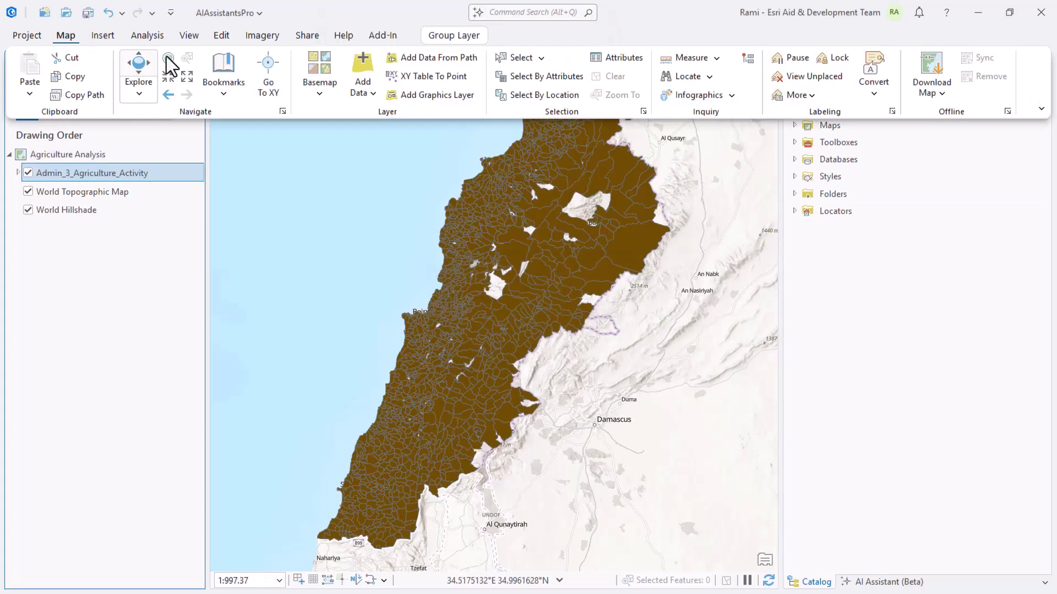
{"action": "left_click", "coordinate": [361, 91]}
{"action": "left_click", "coordinate": [385, 133]}
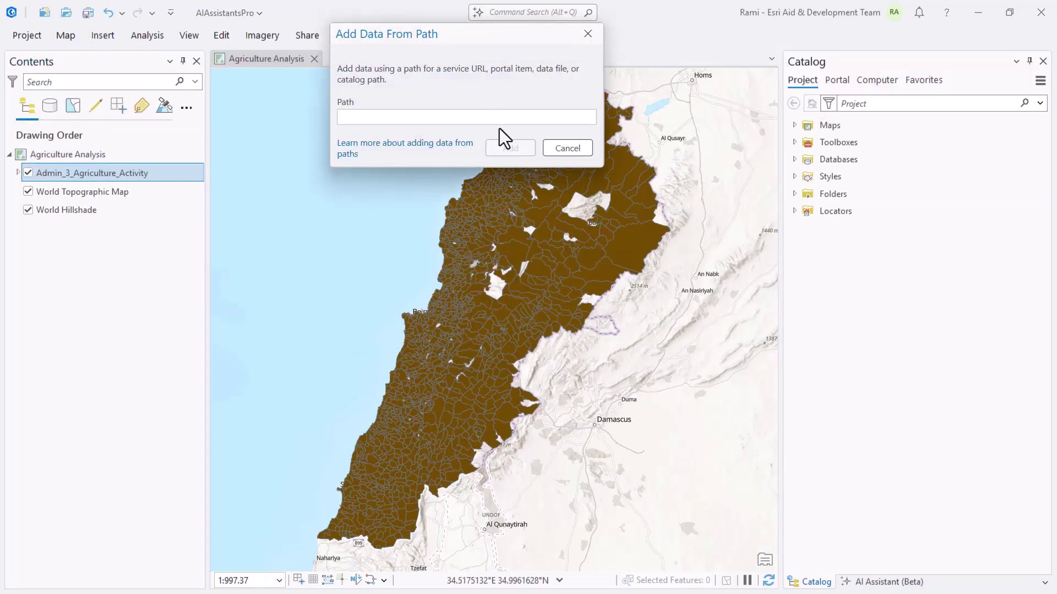
{"action": "key", "text": "ctrl+v"}
{"action": "left_click", "coordinate": [511, 205]}
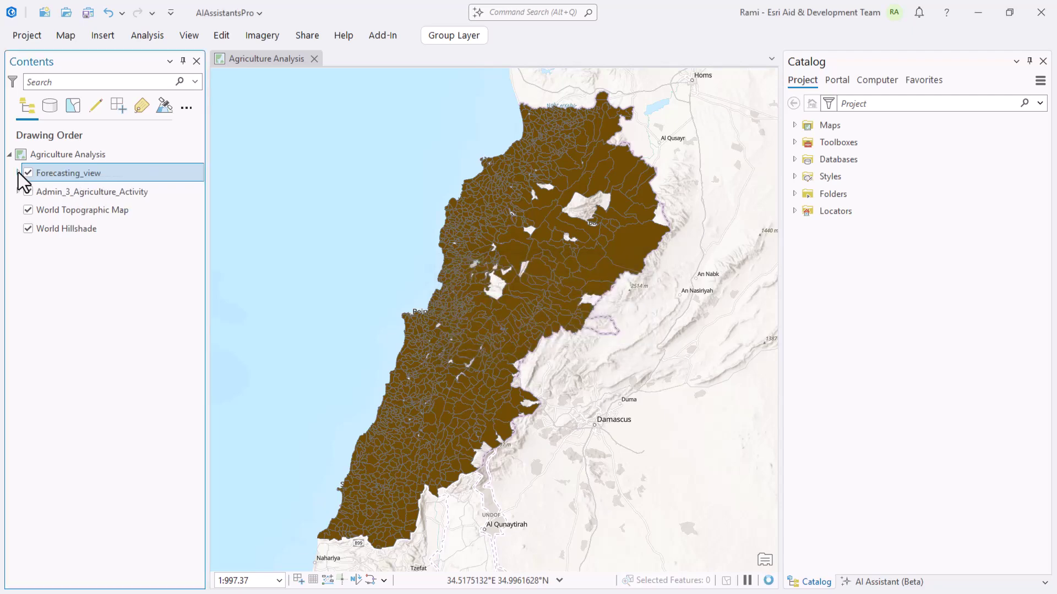
Move the Daily_FFP layer to the top and rename it 'Fire Risk'.
{"action": "left_click", "coordinate": [18, 173]}
{"action": "left_click_drag", "start_coordinate": [67, 226], "coordinate": [83, 168]}
{"action": "left_click", "coordinate": [71, 174]}
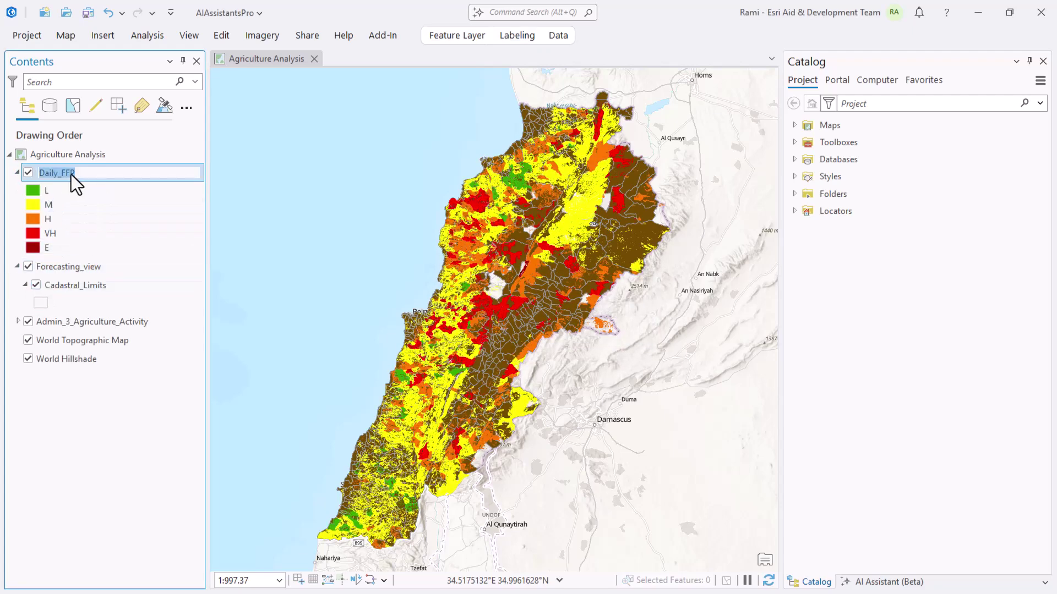
{"action": "type", "text": "Fire Risk"}
{"action": "key", "text": "Return"}
Rename the agriculture sublayer 'Agriculture Activity', move it to the top, and delete its empty group.
{"action": "left_click", "coordinate": [93, 267]}
{"action": "left_click", "coordinate": [17, 266]}
{"action": "left_click", "coordinate": [68, 289]}
{"action": "left_click", "coordinate": [68, 282]}
{"action": "type", "text": "Agriculture Activity"}
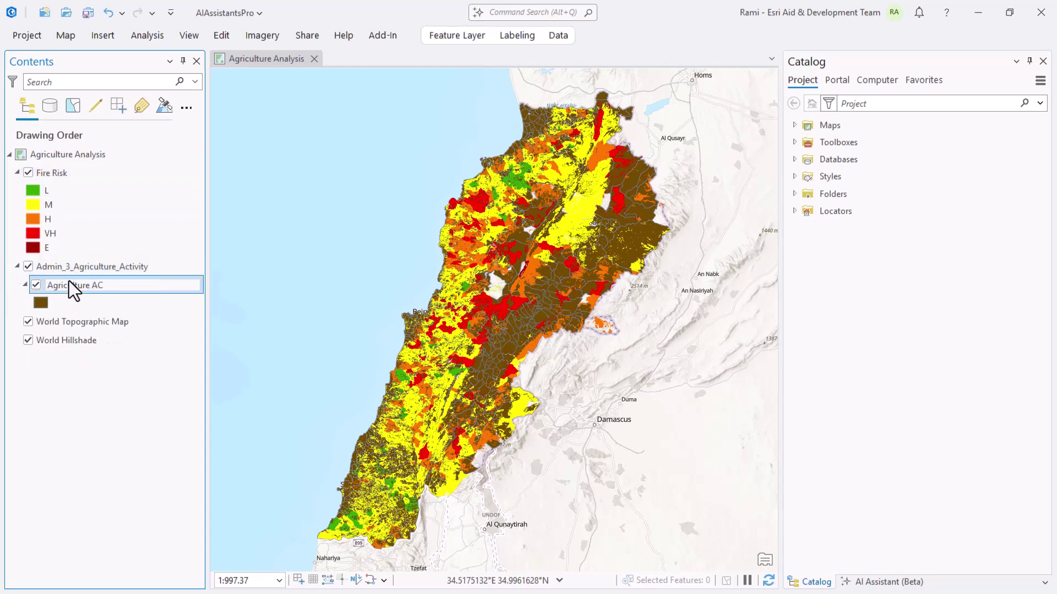
{"action": "key", "text": "Return"}
{"action": "left_click_drag", "start_coordinate": [65, 277], "coordinate": [66, 165]}
{"action": "left_click", "coordinate": [100, 308]}
{"action": "key", "text": "Delete"}
Import Agriculture Activity symbology from the project's layer file, then bring up the AI Assistant.
{"action": "left_click", "coordinate": [67, 173]}
{"action": "right_click", "coordinate": [67, 174]}
{"action": "key", "text": "Escape"}
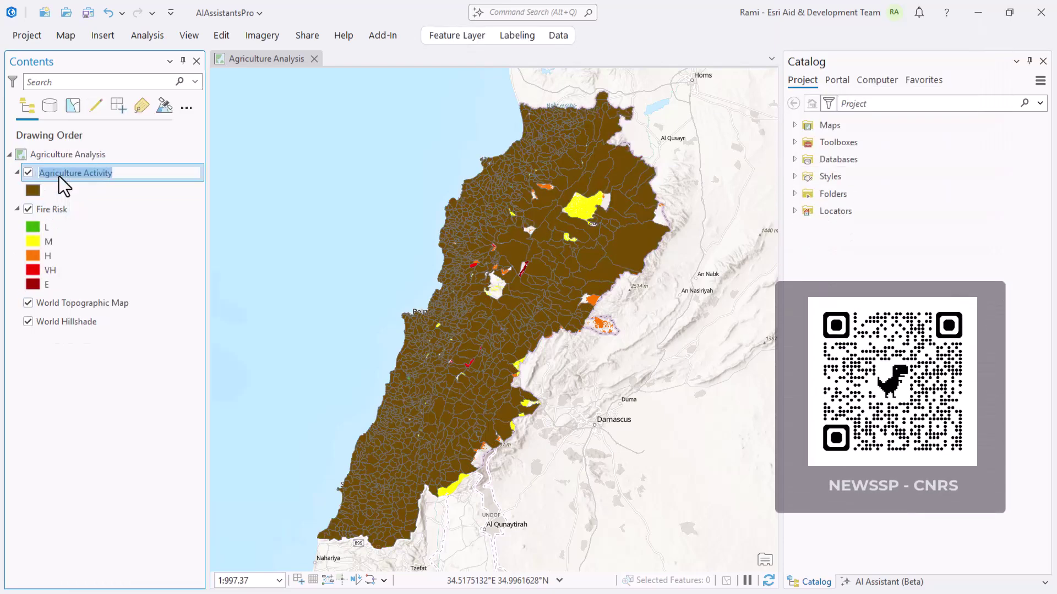
{"action": "left_click", "coordinate": [462, 35]}
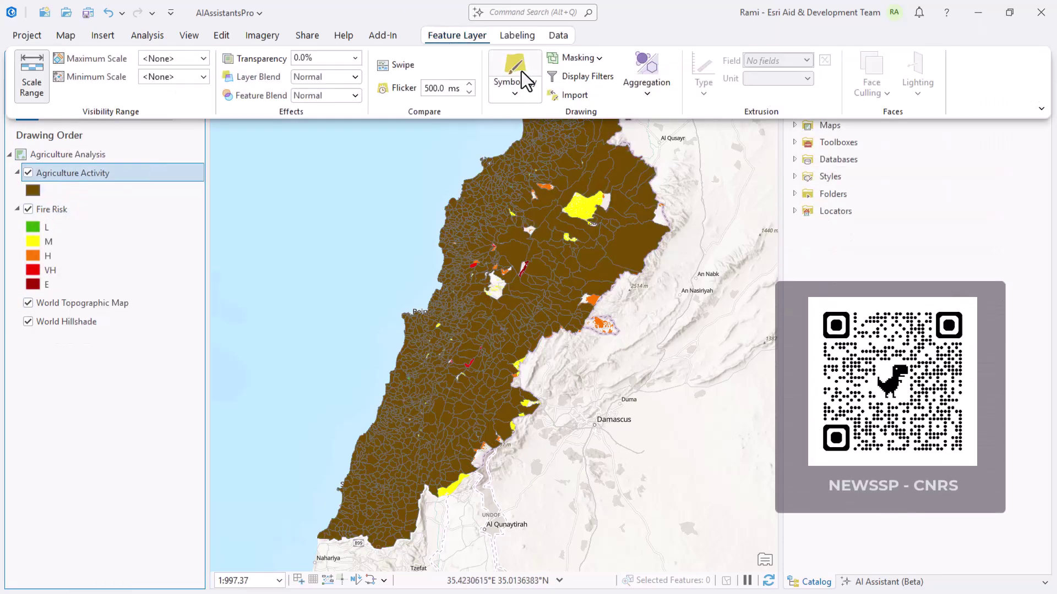
{"action": "left_click", "coordinate": [581, 100]}
{"action": "left_click", "coordinate": [521, 103]}
{"action": "double_click", "coordinate": [415, 308]}
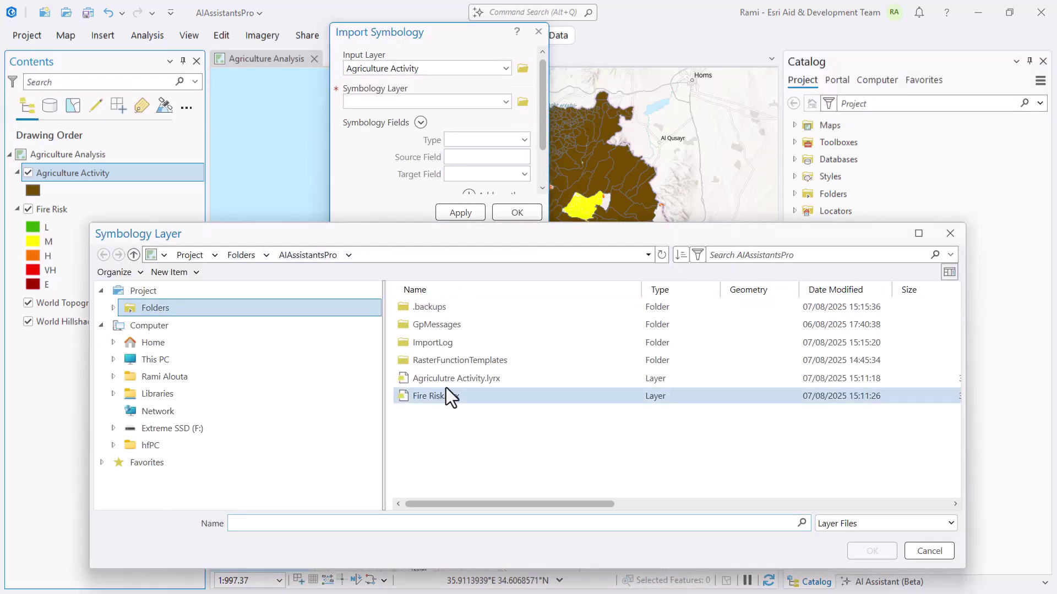
{"action": "double_click", "coordinate": [453, 382]}
{"action": "left_click", "coordinate": [517, 213]}
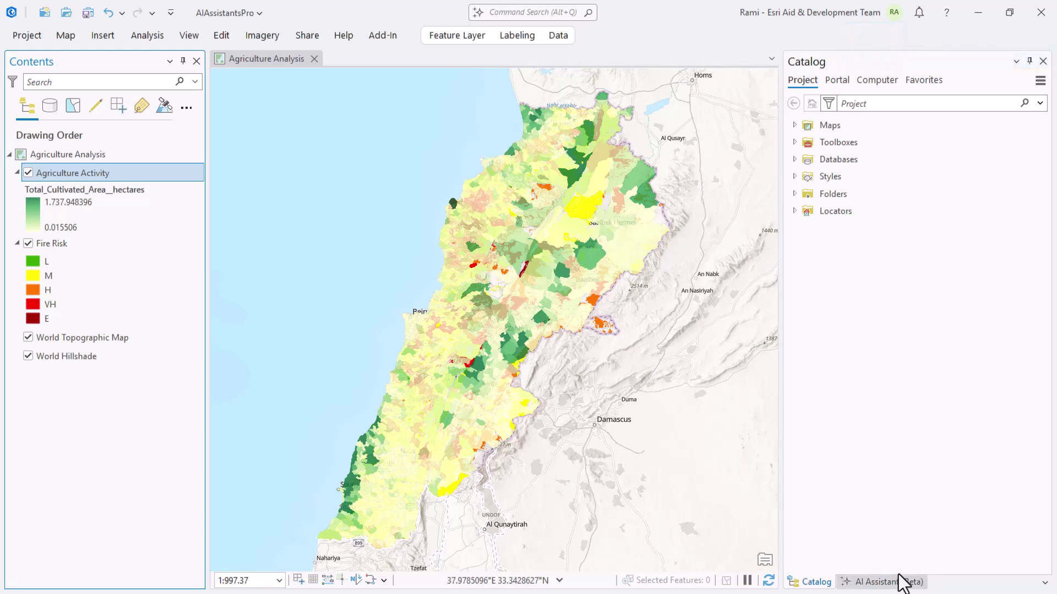
{"action": "left_click", "coordinate": [883, 585]}
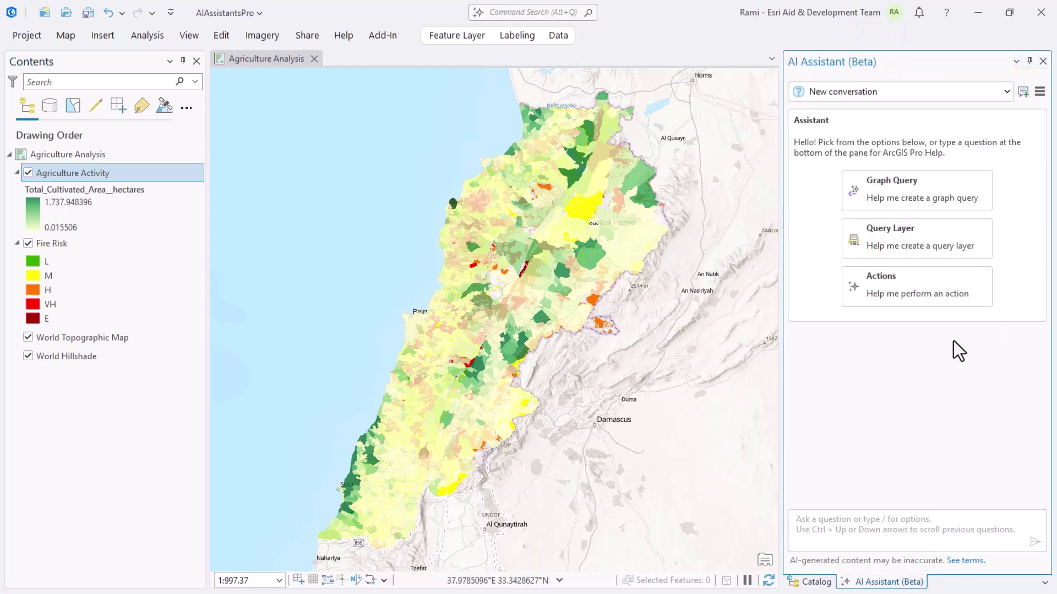
Send the Actions query for Agriculture Activities over 450 hectares intersecting today's very high fire risk.
{"action": "left_click", "coordinate": [915, 289]}
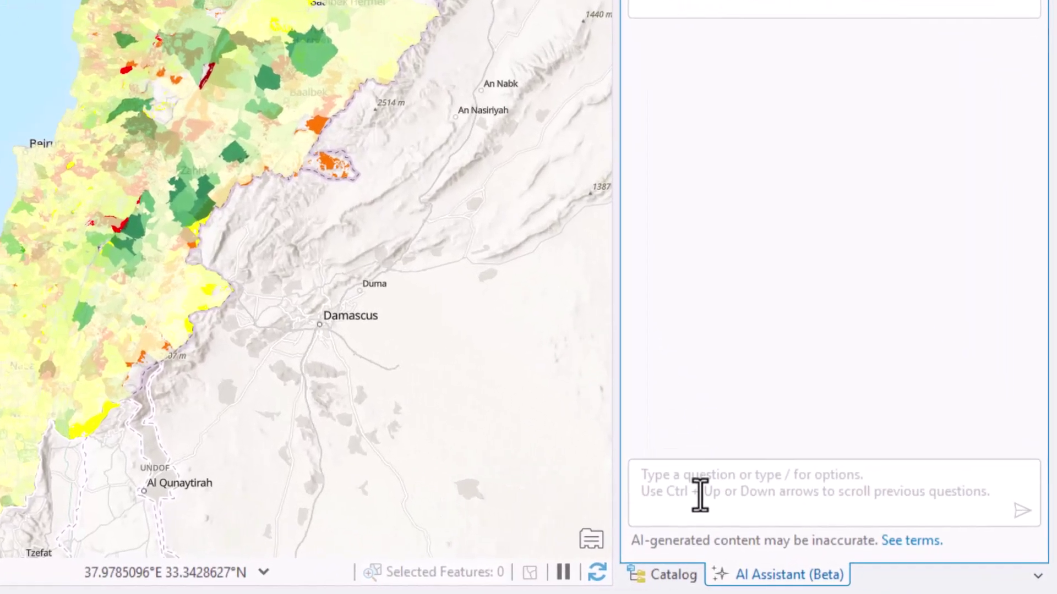
{"action": "type", "text": "Query data using the Generative A.I Toolkit. and show all Agriculture Activities where cultivated area greater than 450 hectares and intersect very high fire risk areas today."}
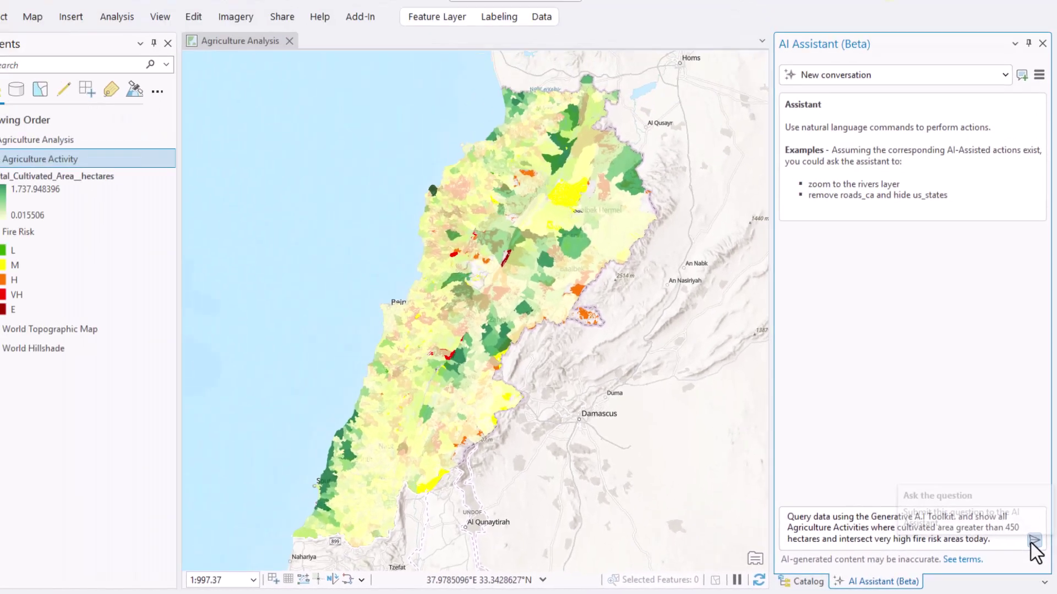
{"action": "left_click", "coordinate": [1035, 541]}
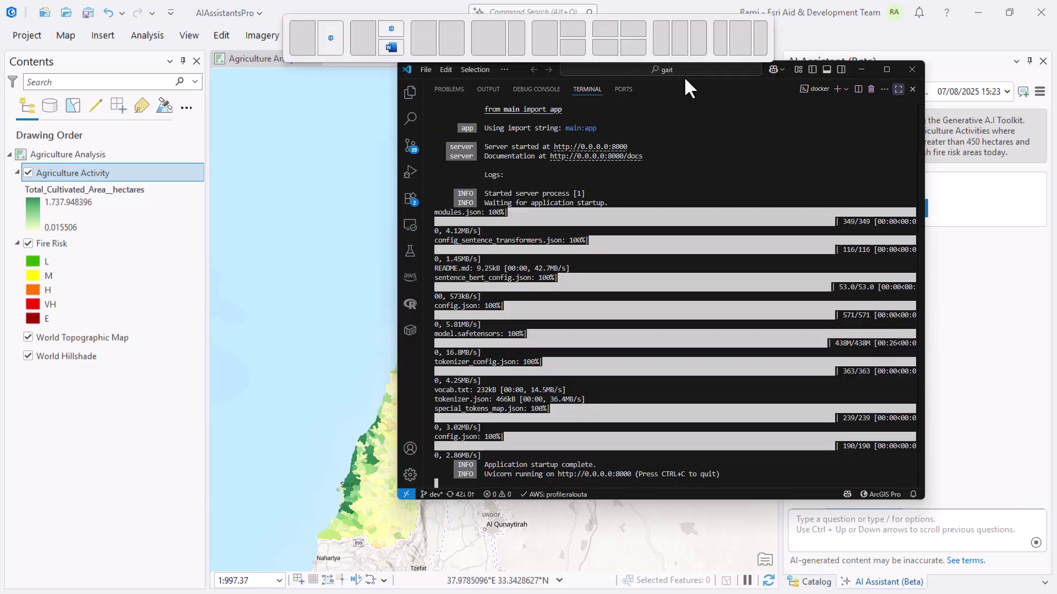
Check the GAIT server's GET request log in the terminal, then minimize Visual Studio Code.
{"action": "left_click_drag", "start_coordinate": [683, 76], "coordinate": [664, 74]}
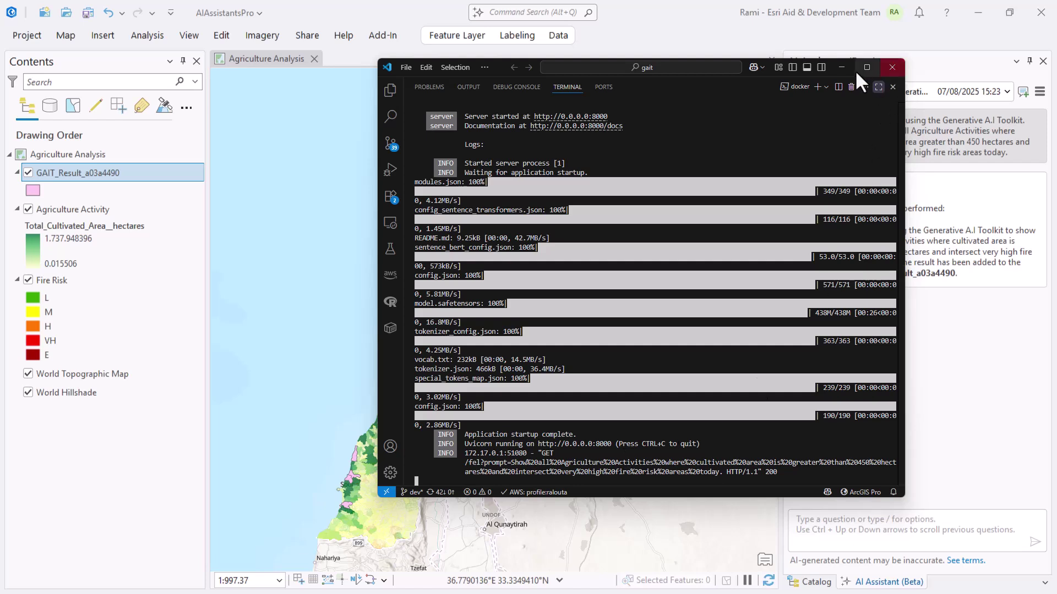
{"action": "left_click", "coordinate": [837, 67]}
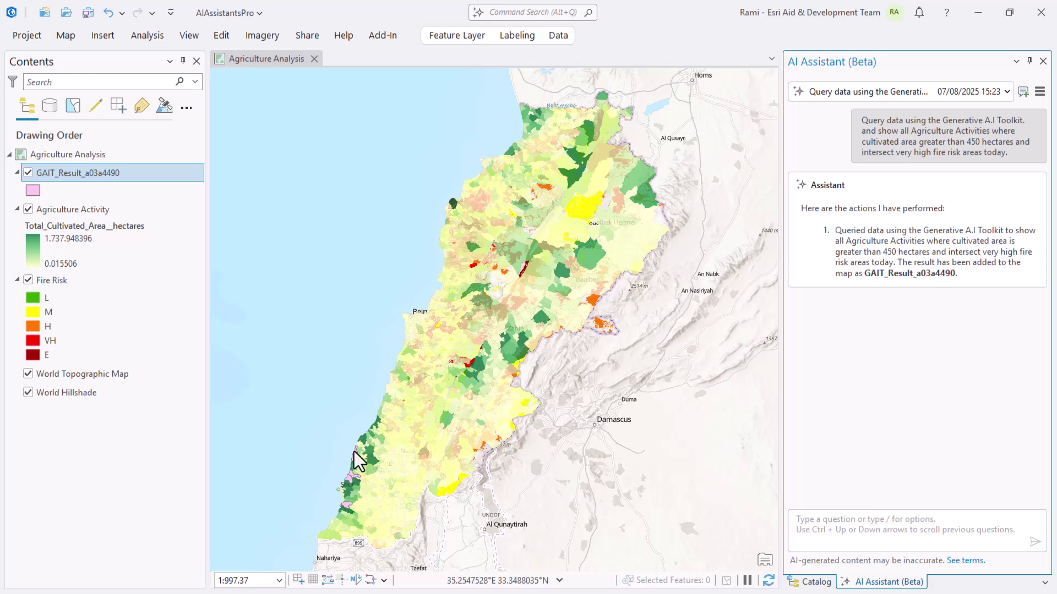
Open the GAIT_Result_a03a4490 attribute table and sort it ascending by Total_Cultivated_Area__hectares.
{"action": "right_click", "coordinate": [109, 175]}
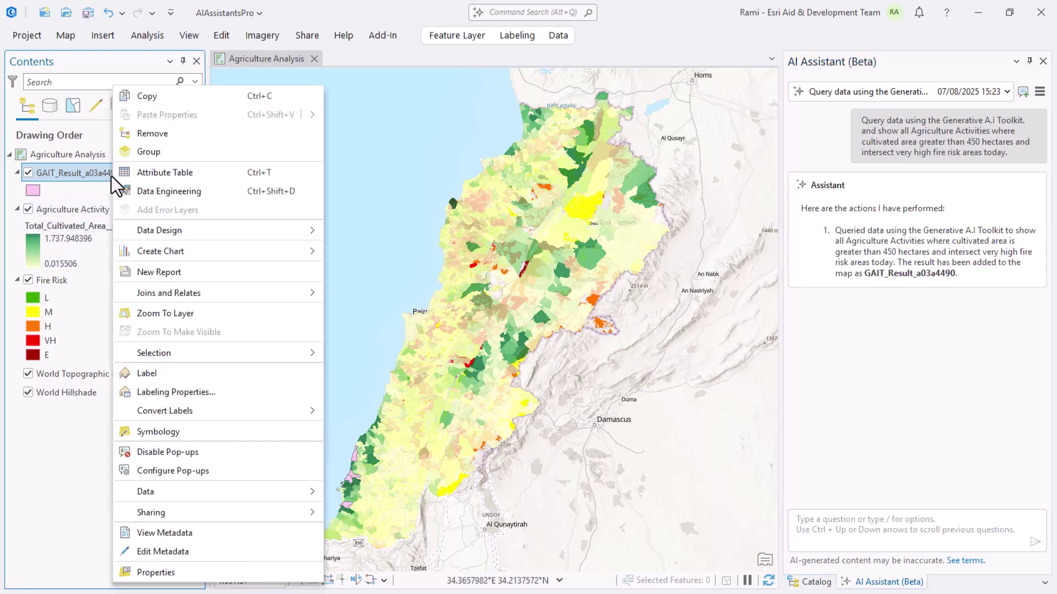
{"action": "left_click", "coordinate": [154, 172]}
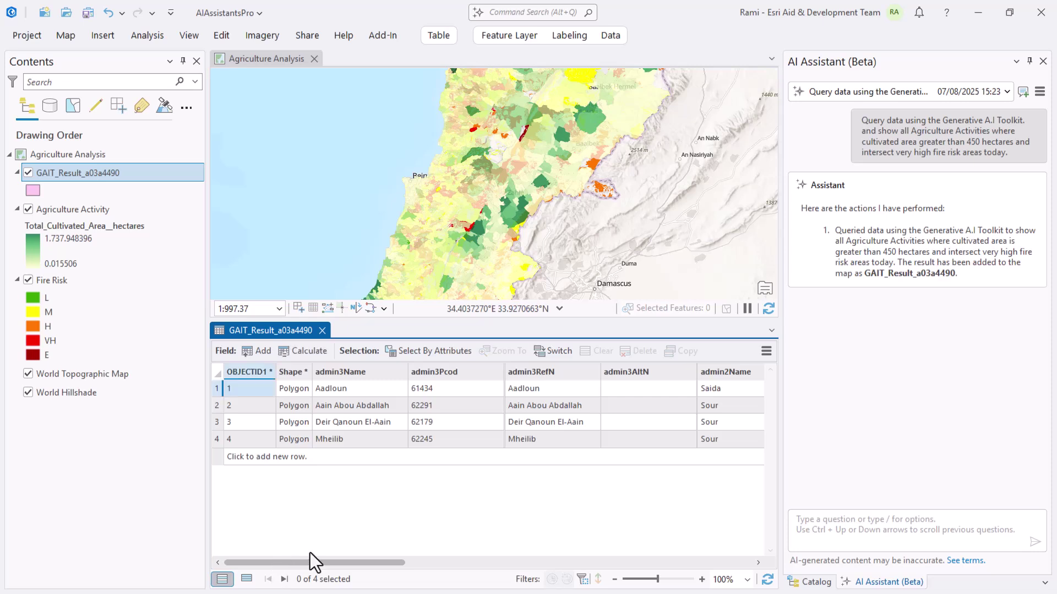
{"action": "left_click_drag", "start_coordinate": [352, 562], "coordinate": [591, 552]}
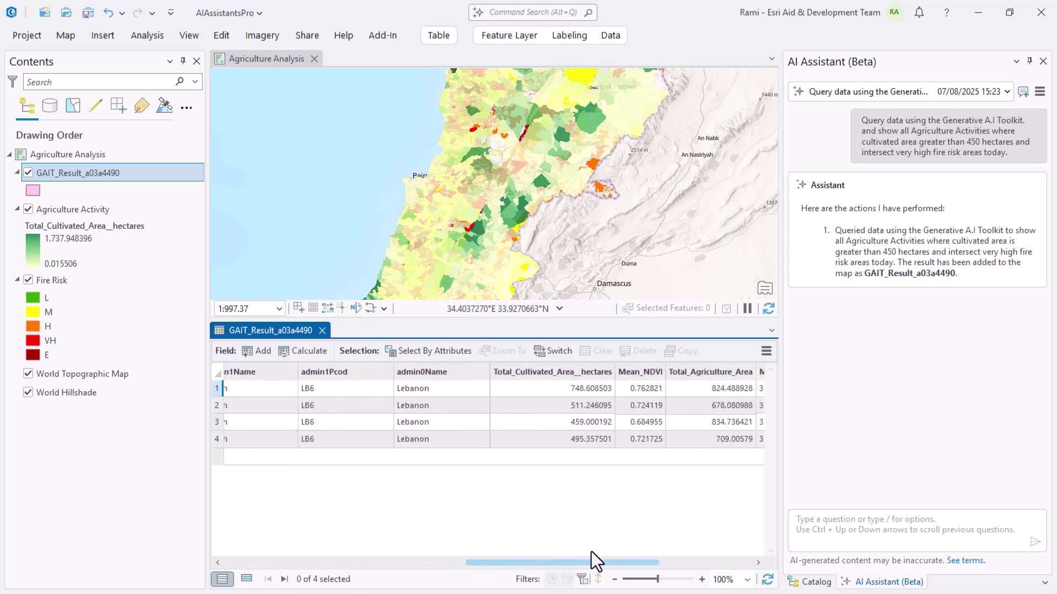
{"action": "left_click", "coordinate": [572, 372]}
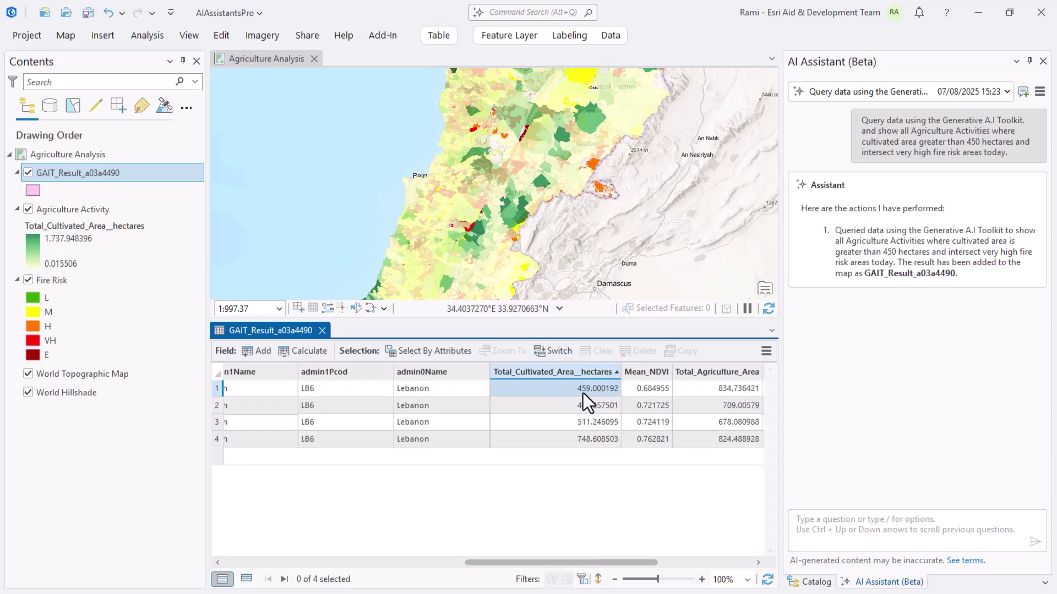
Zoom the map in on the pink result features in southern Lebanon.
{"action": "left_click", "coordinate": [338, 291]}
{"action": "left_click", "coordinate": [373, 271]}
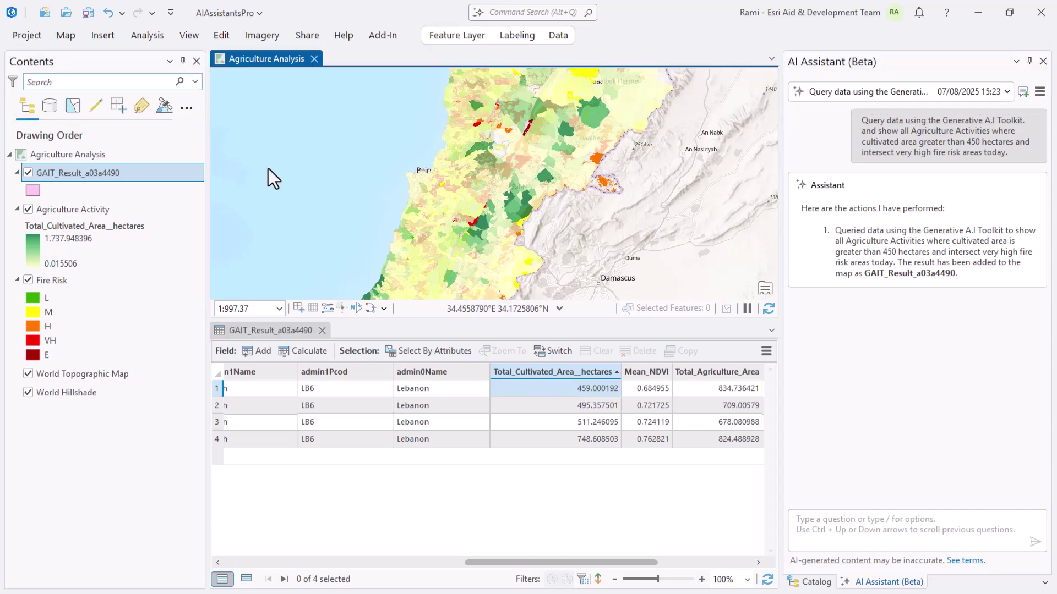
{"action": "scroll", "coordinate": [363, 226], "scroll_direction": "up", "scroll_amount": 5}
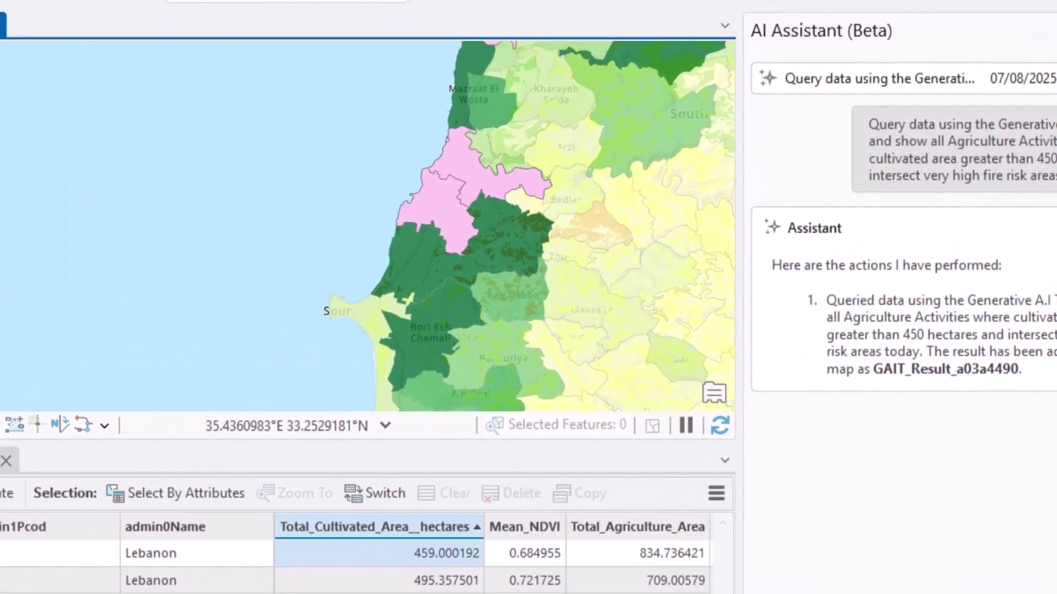
Ask the AI Assistant for agriculture activities over 100 hectares with mean NDVI above 0.7, then close the attribute table.
{"action": "left_click", "coordinate": [903, 467]}
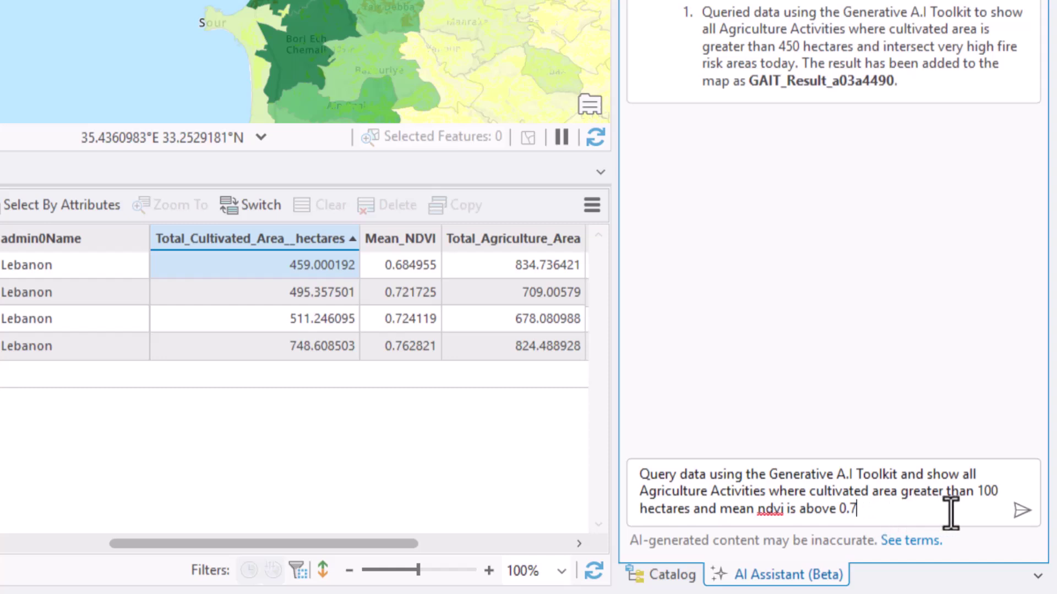
{"action": "left_click", "coordinate": [1021, 511]}
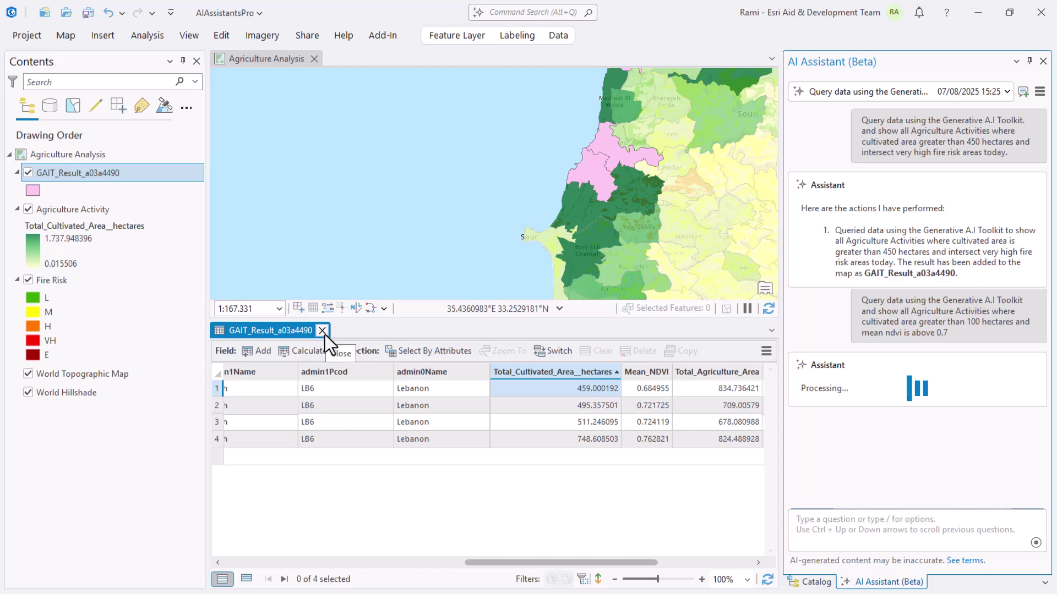
{"action": "left_click", "coordinate": [323, 331]}
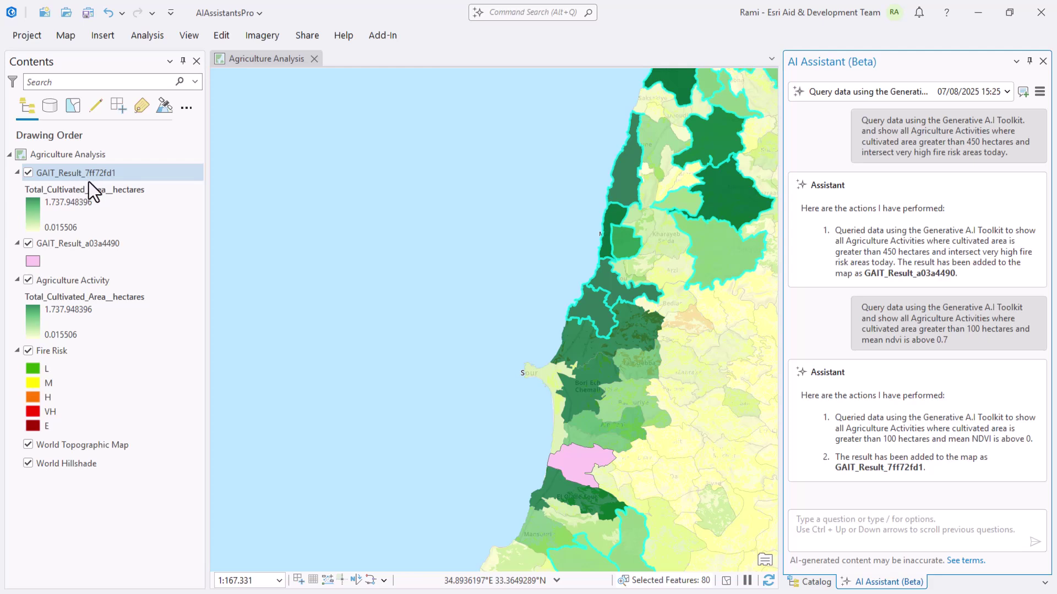
Remove GAIT_Result_a03a4490 and zoom to the full extent of GAIT_Result_7ff72fd1.
{"action": "left_click", "coordinate": [82, 247]}
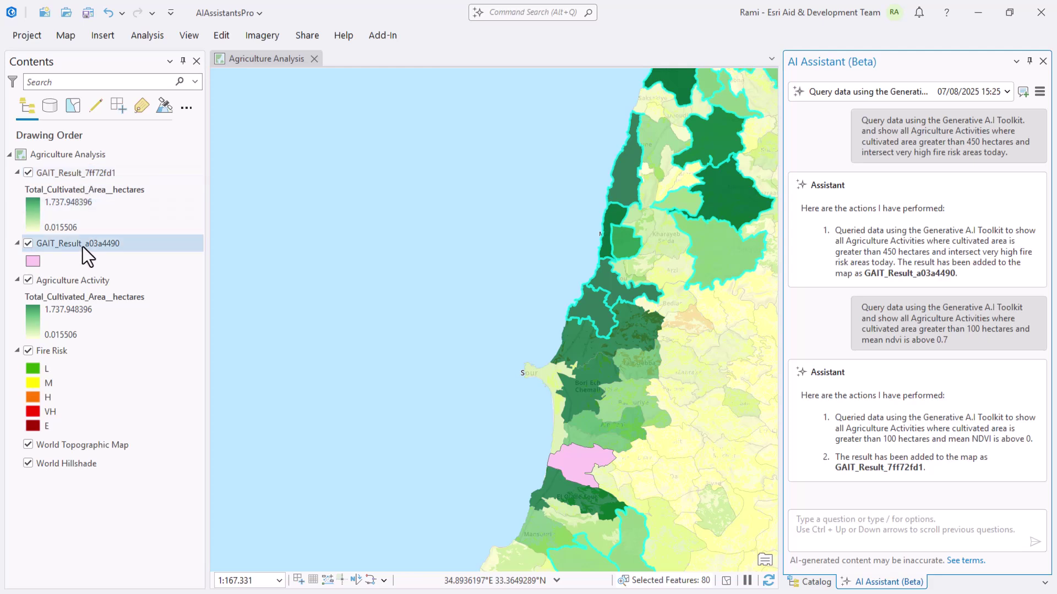
{"action": "right_click", "coordinate": [83, 247]}
{"action": "left_click", "coordinate": [121, 134]}
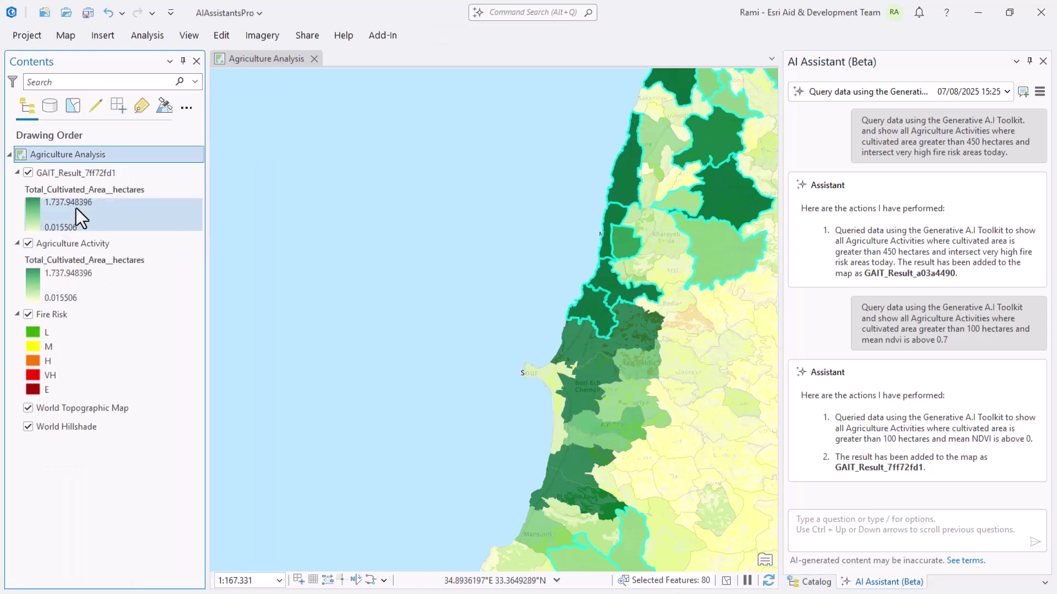
{"action": "right_click", "coordinate": [87, 175]}
{"action": "left_click", "coordinate": [139, 312]}
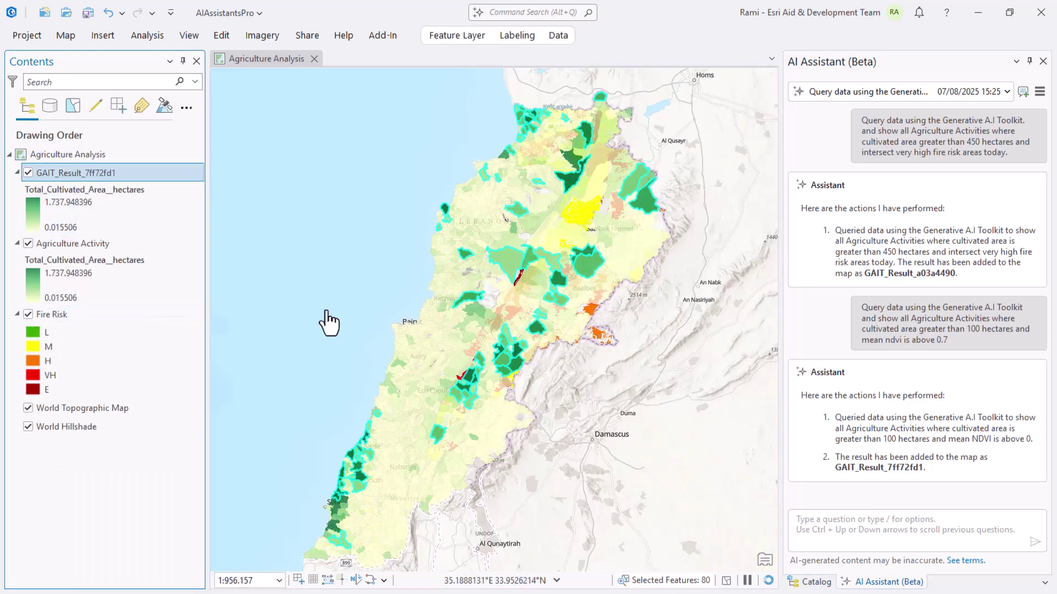
Review GAIT_Result_7ff72fd1's 80 records sorted by cultivated area and Mean_NDVI, then close the table.
{"action": "right_click", "coordinate": [97, 178]}
{"action": "left_click", "coordinate": [170, 176]}
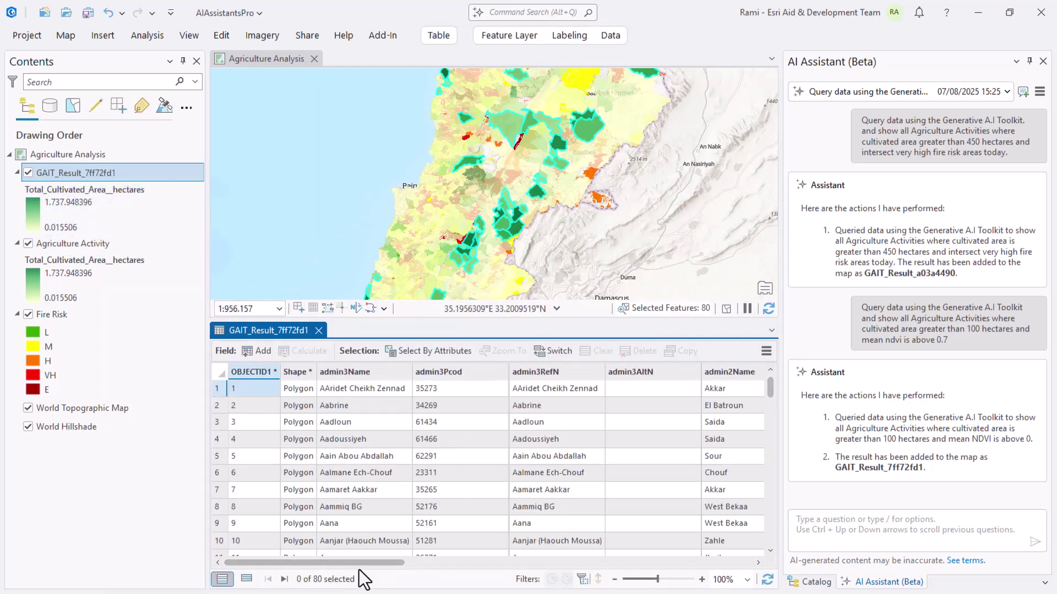
{"action": "left_click_drag", "start_coordinate": [361, 566], "coordinate": [622, 547]}
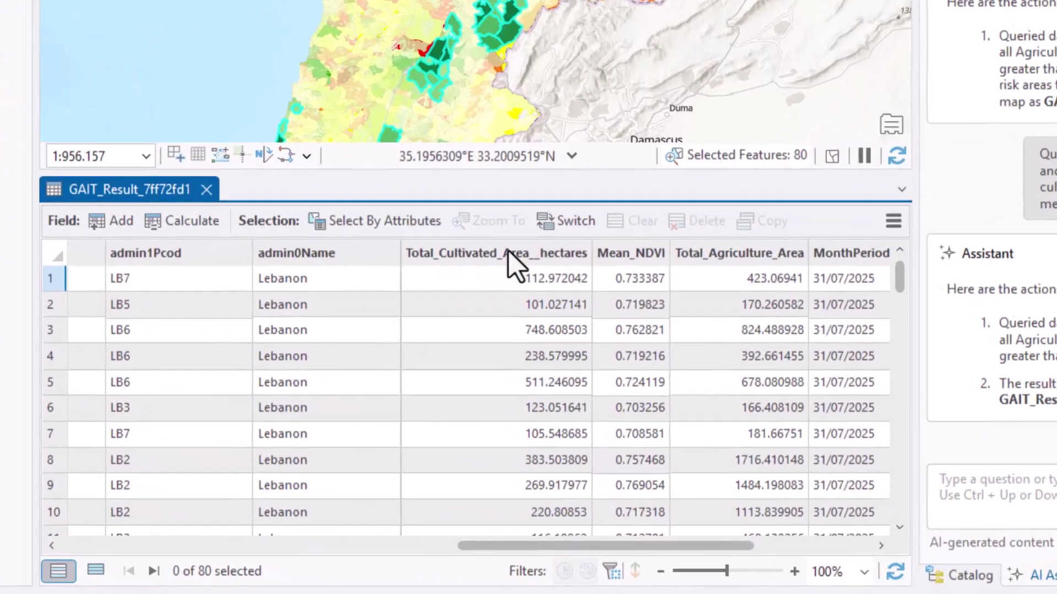
{"action": "left_click", "coordinate": [514, 371]}
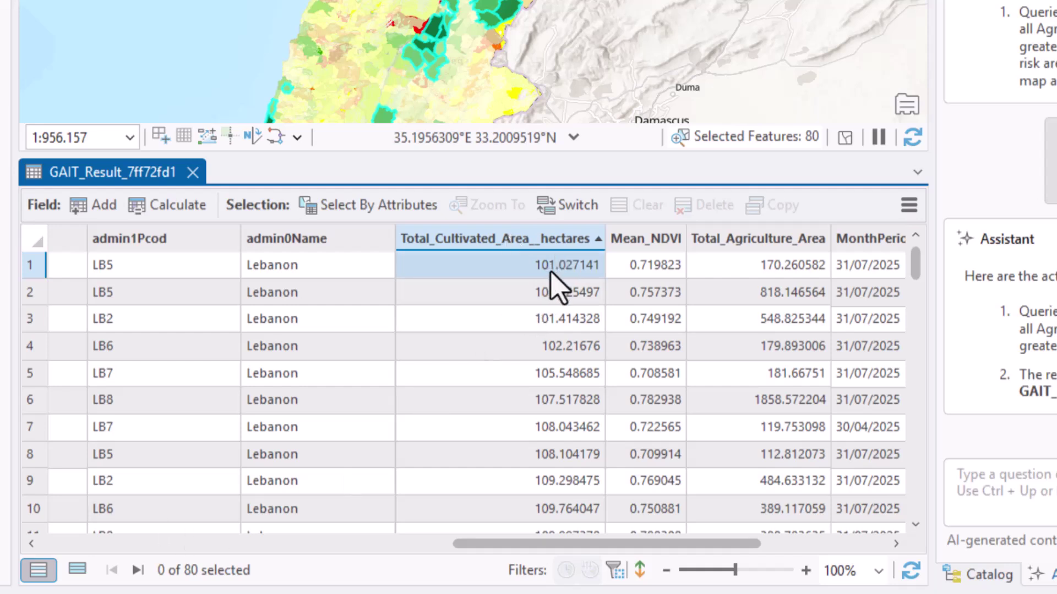
{"action": "left_click", "coordinate": [650, 243]}
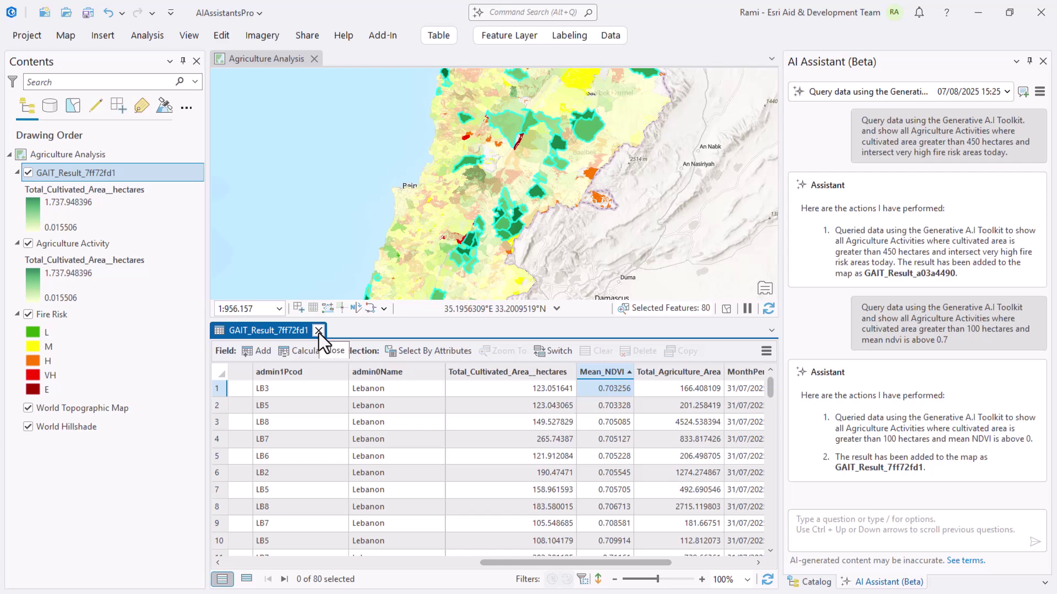
{"action": "left_click", "coordinate": [318, 330]}
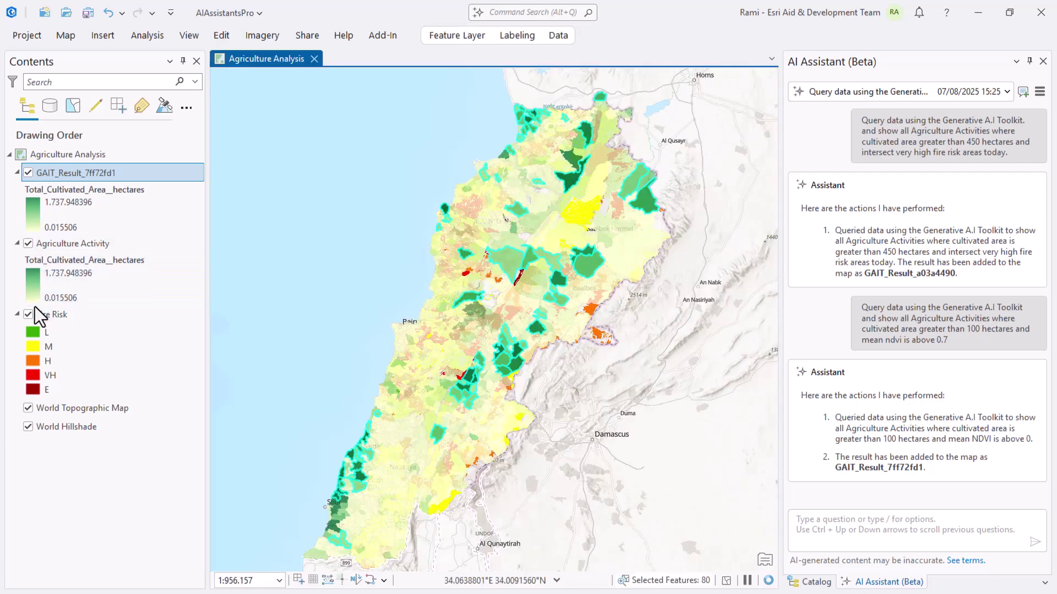
Turn off Agriculture Activity and rename GAIT_Result_7ff72fd1 to 'Generative AI Toolkit NDVI Results'.
{"action": "left_click", "coordinate": [28, 244]}
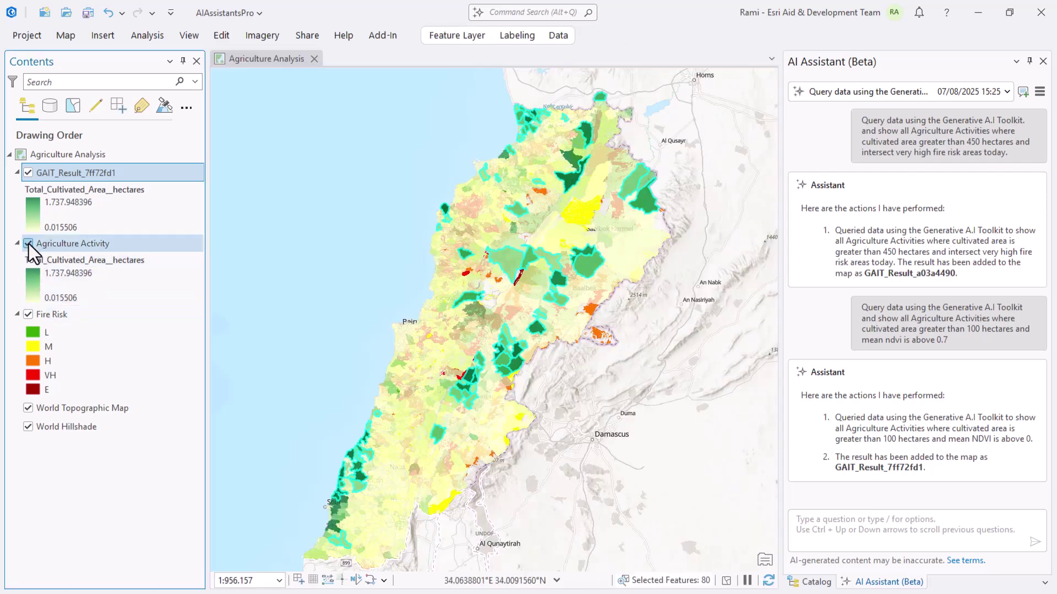
{"action": "left_click", "coordinate": [90, 157]}
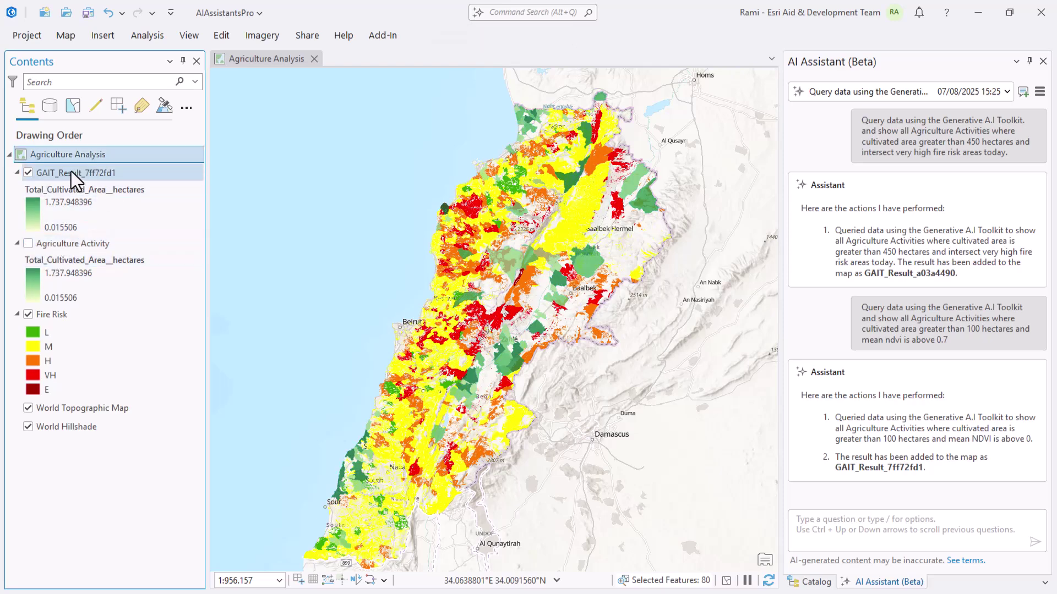
{"action": "left_click", "coordinate": [71, 171]}
{"action": "left_click", "coordinate": [68, 173]}
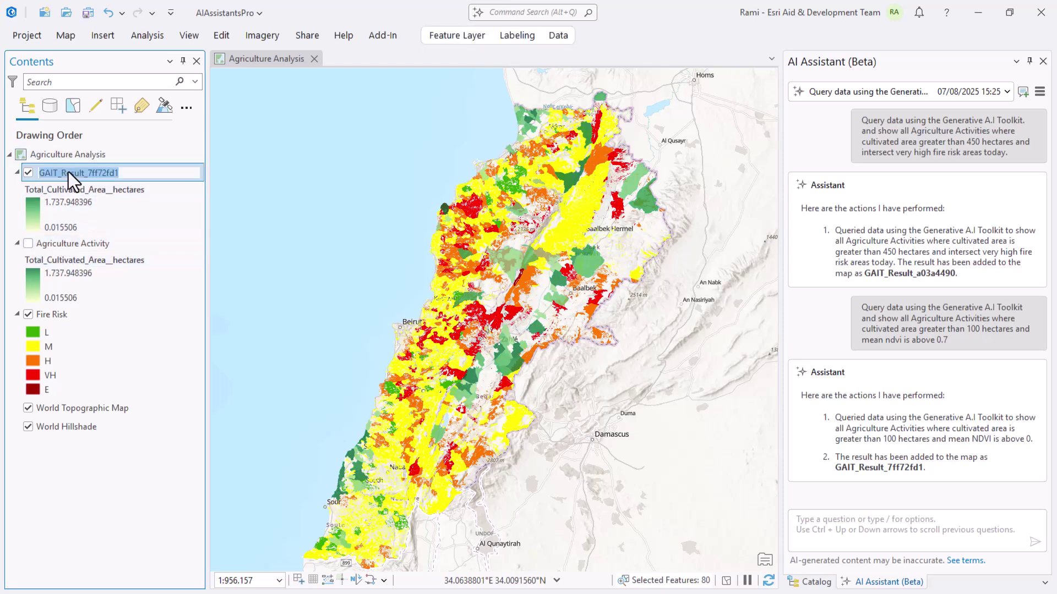
{"action": "type", "text": "G"}
{"action": "type", "text": "enerative AI Toolkit NDVI R"}
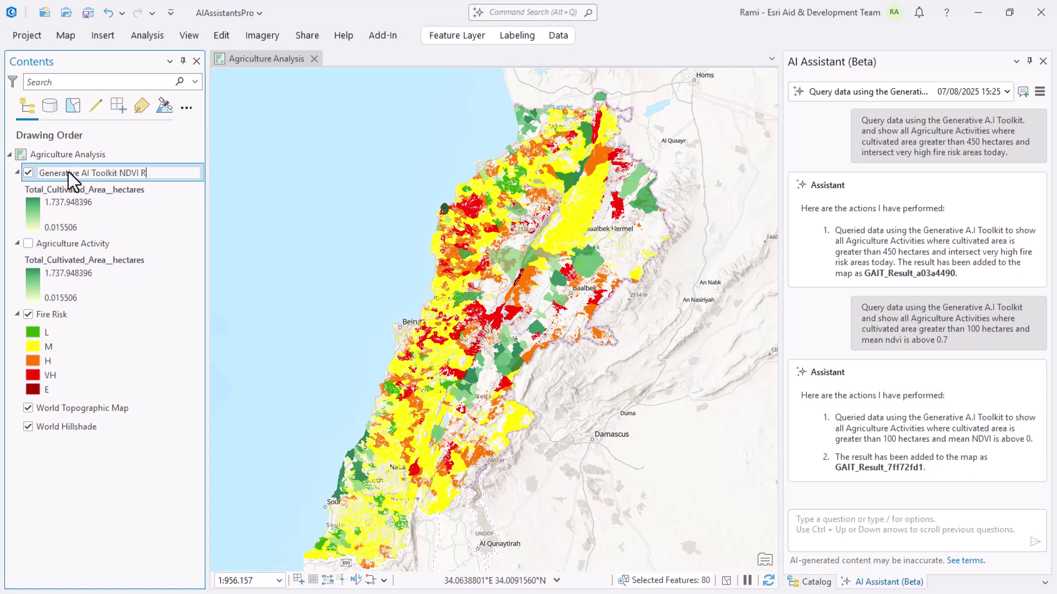
{"action": "type", "text": "esults"}
{"action": "key", "text": "Return"}
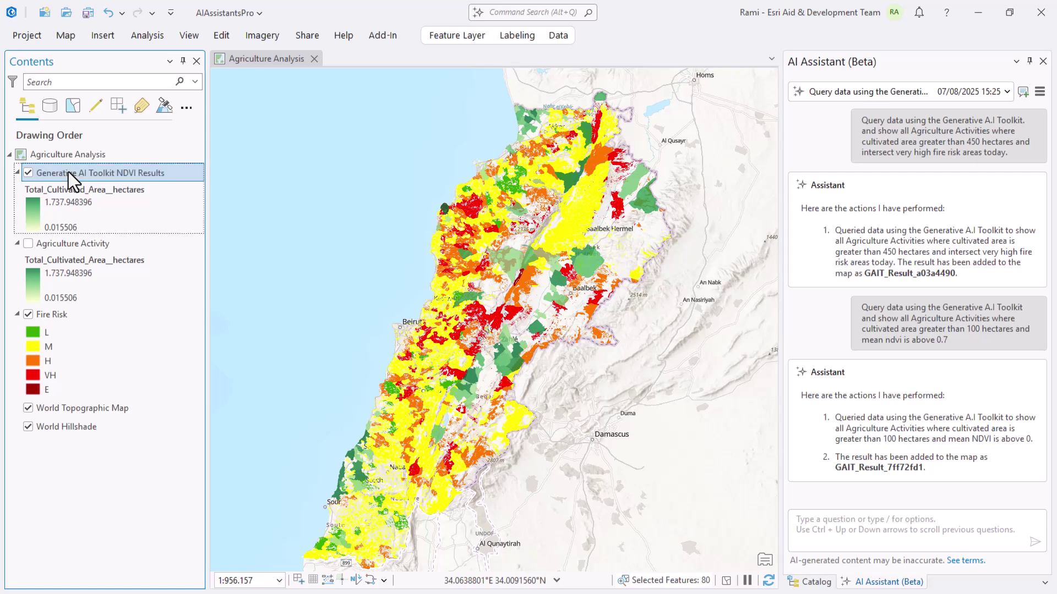
{"action": "left_click", "coordinate": [848, 521]}
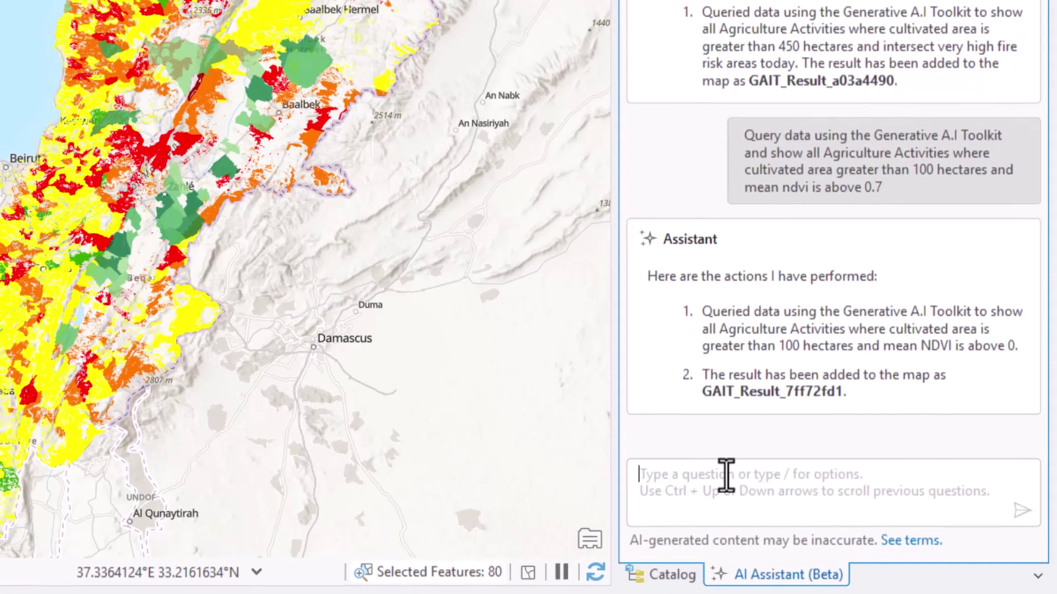
Send the AI Assistant a request for a default layout titled 'Agriculture NDVI Activity'.
{"action": "type", "text": "Create a default layout titled Agri"}
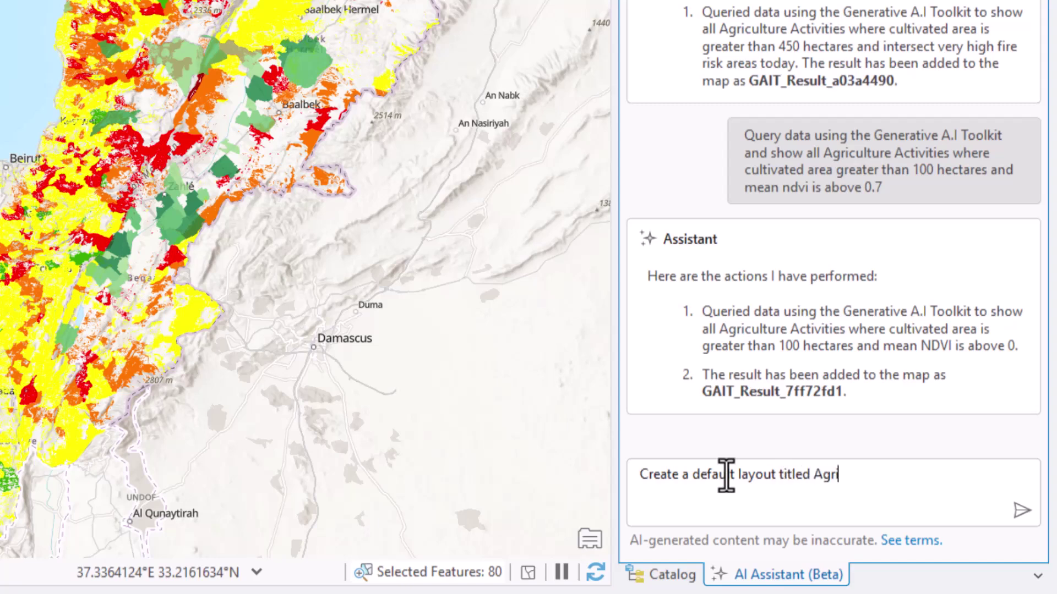
{"action": "type", "text": "culture NDVI Activity"}
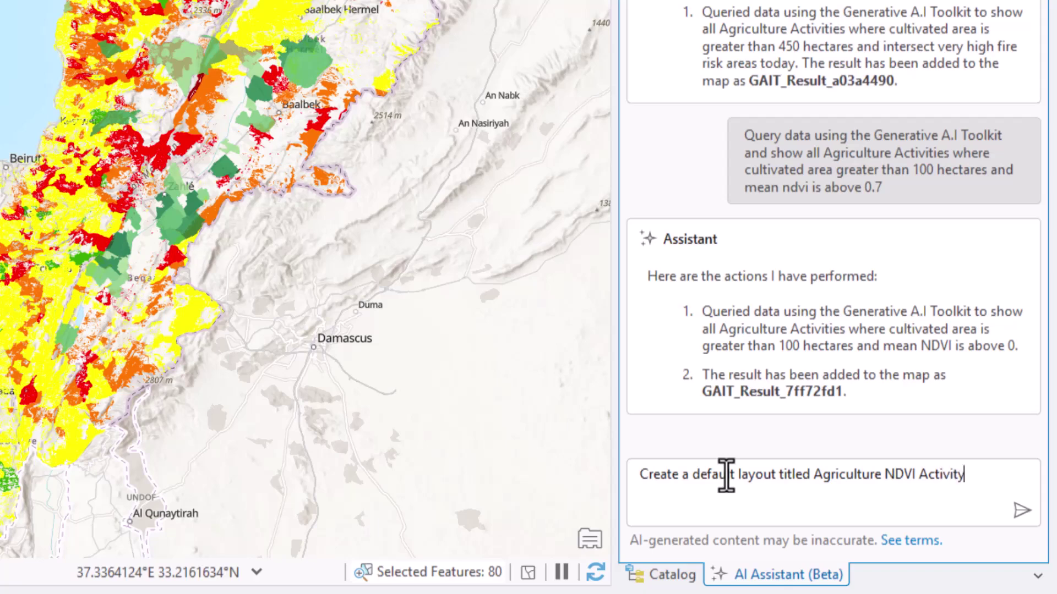
{"action": "key", "text": "Return"}
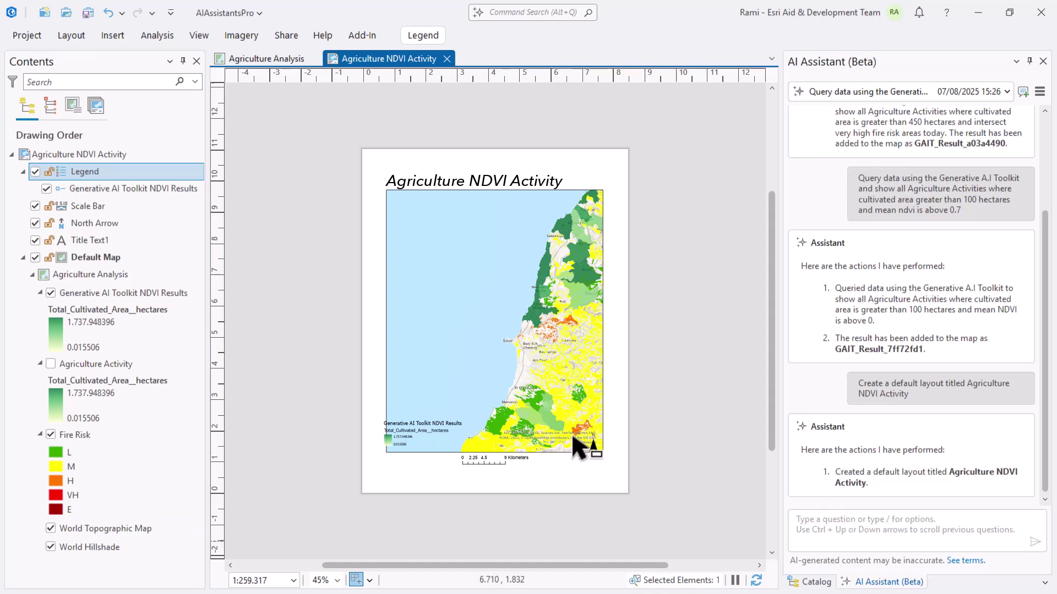
Nudge the legend down to snap into the map frame's lower-left corner, then deselect it.
{"action": "left_click", "coordinate": [417, 430]}
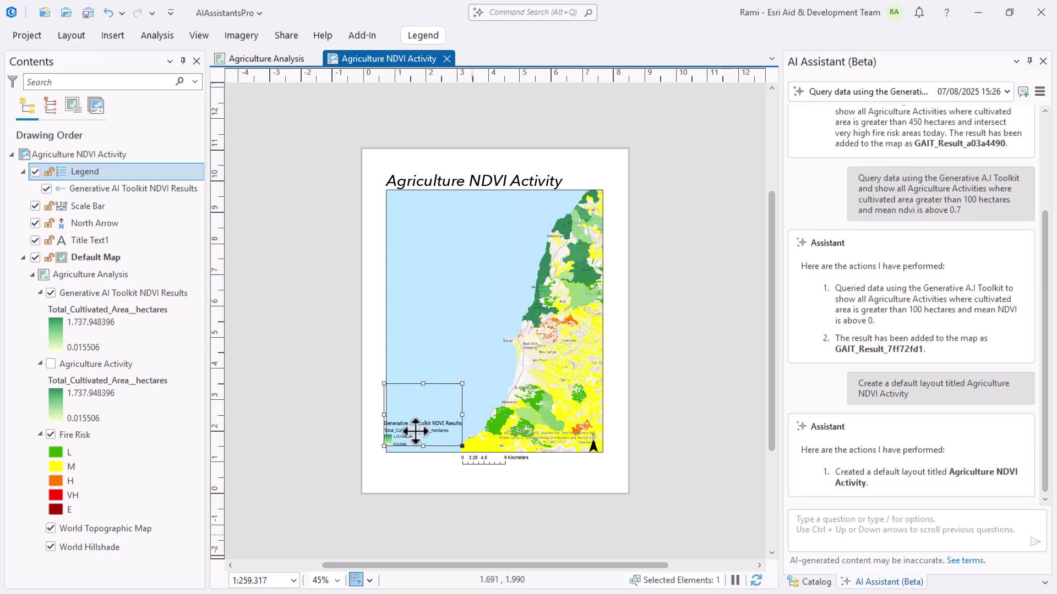
{"action": "mouse_move", "coordinate": [415, 432]}
{"action": "left_mouse_down"}
{"action": "mouse_move", "coordinate": [424, 437]}
{"action": "mouse_move", "coordinate": [414, 436]}
{"action": "left_mouse_up"}
{"action": "left_click", "coordinate": [689, 358]}
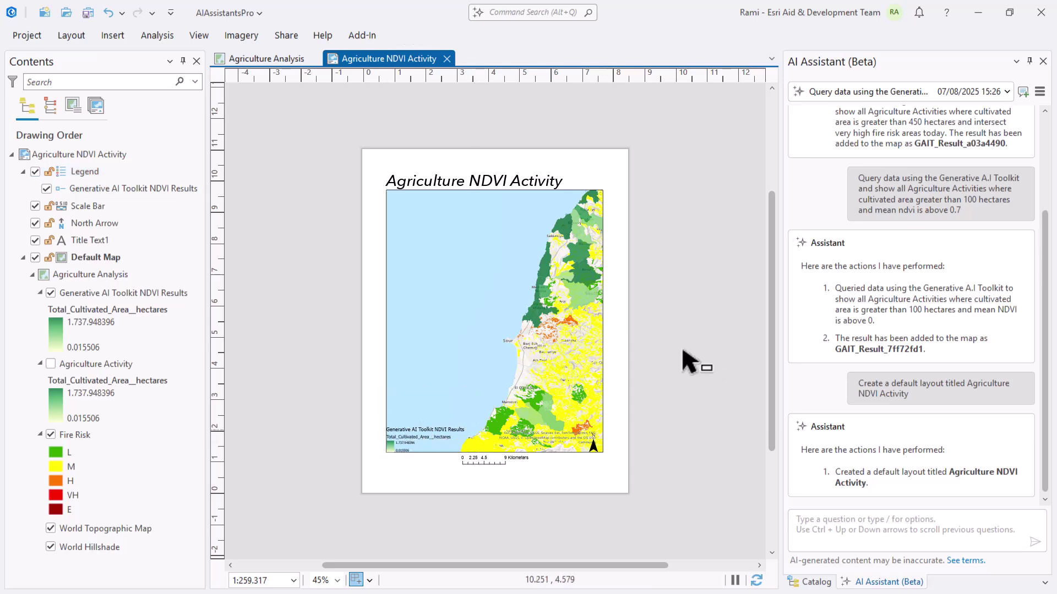